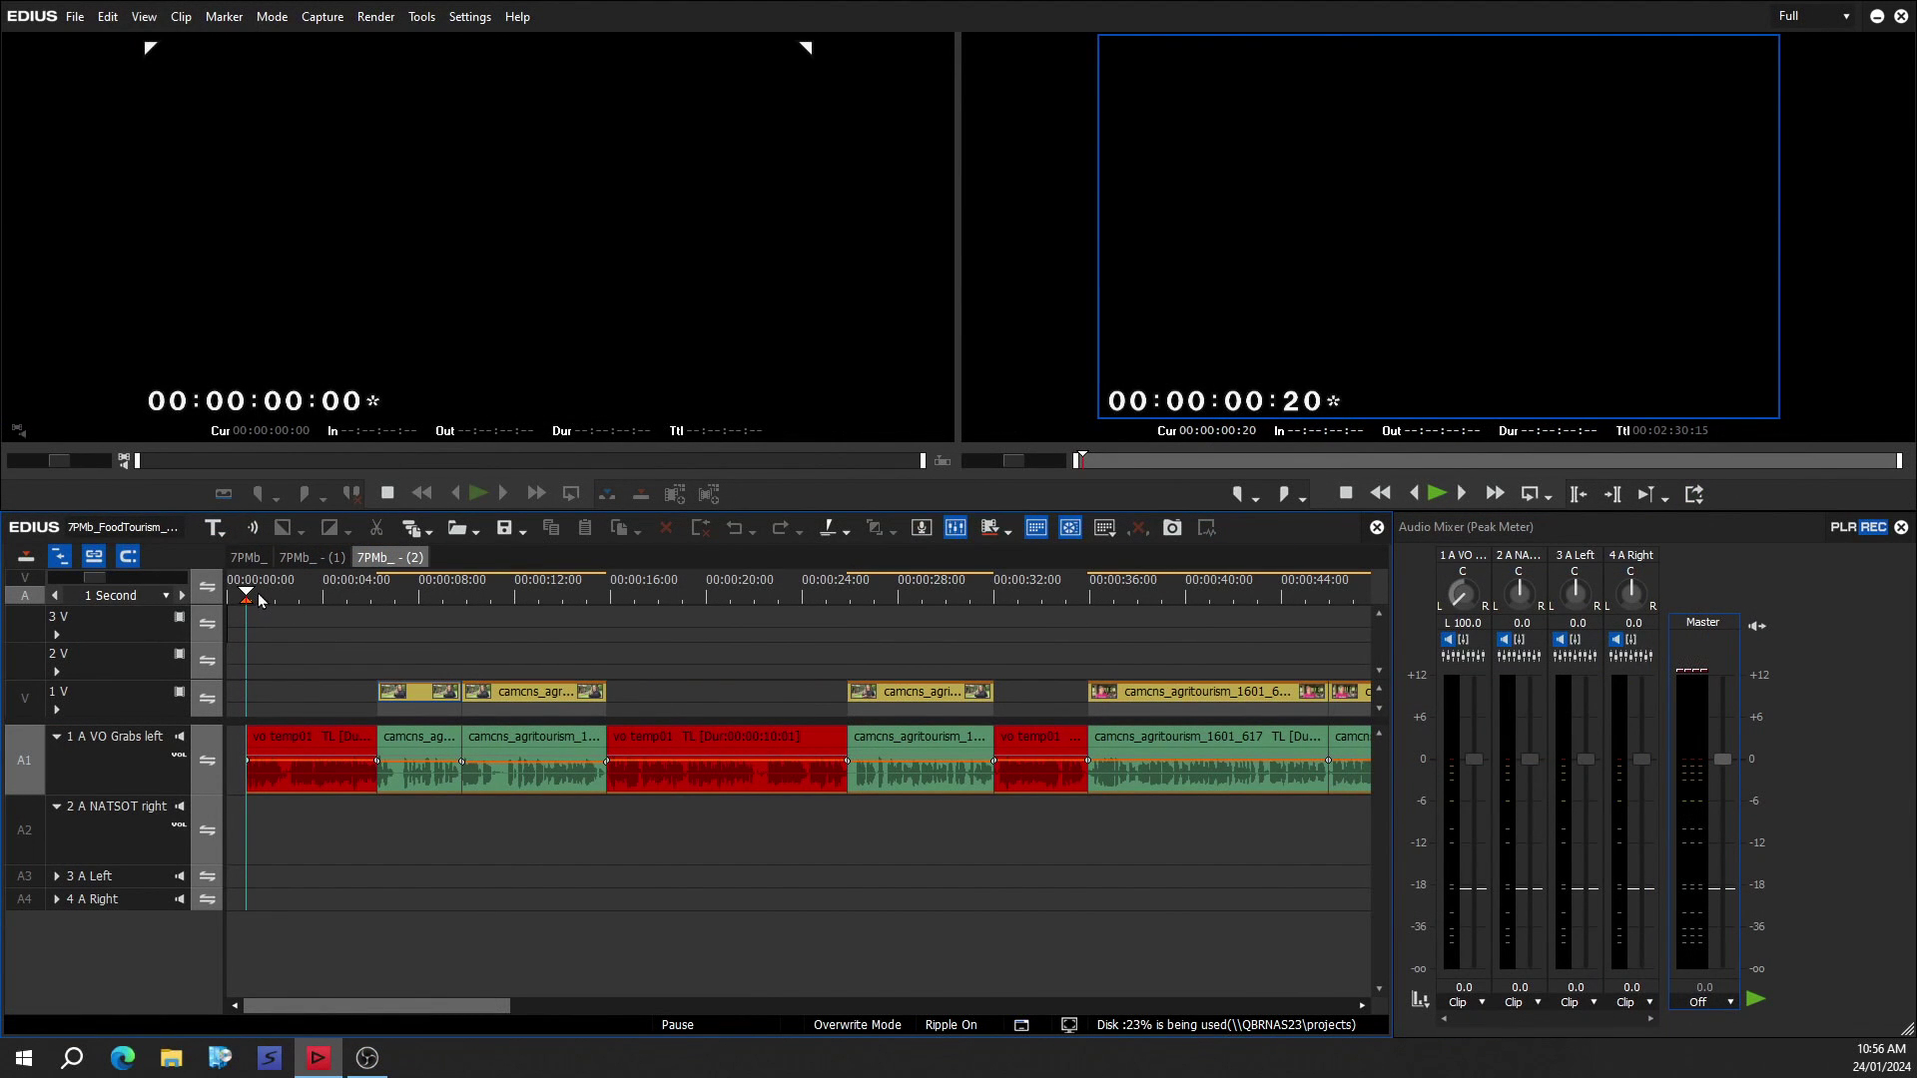
Play the opening temp voice-over and fit the whole sequence in view to find the recorded rad_agritourism clips at the end.
key(space)
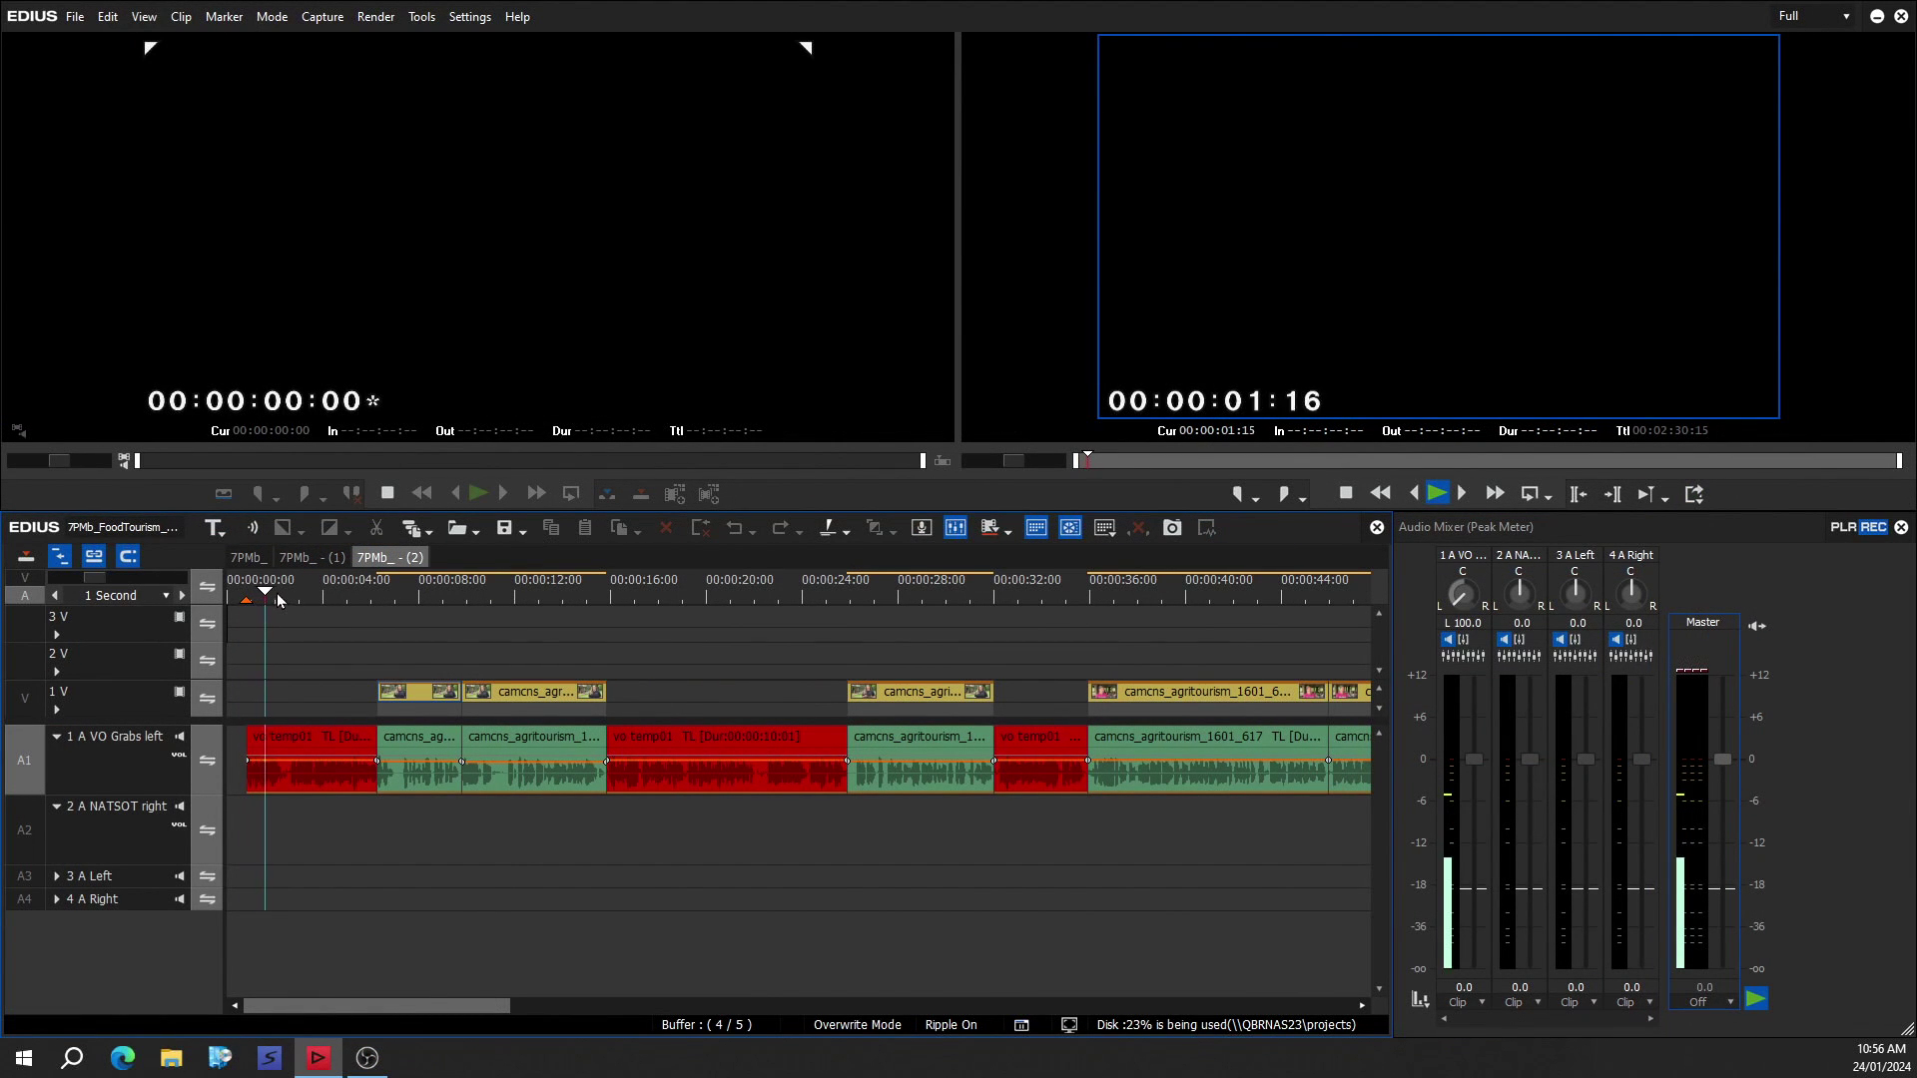
click(314, 729)
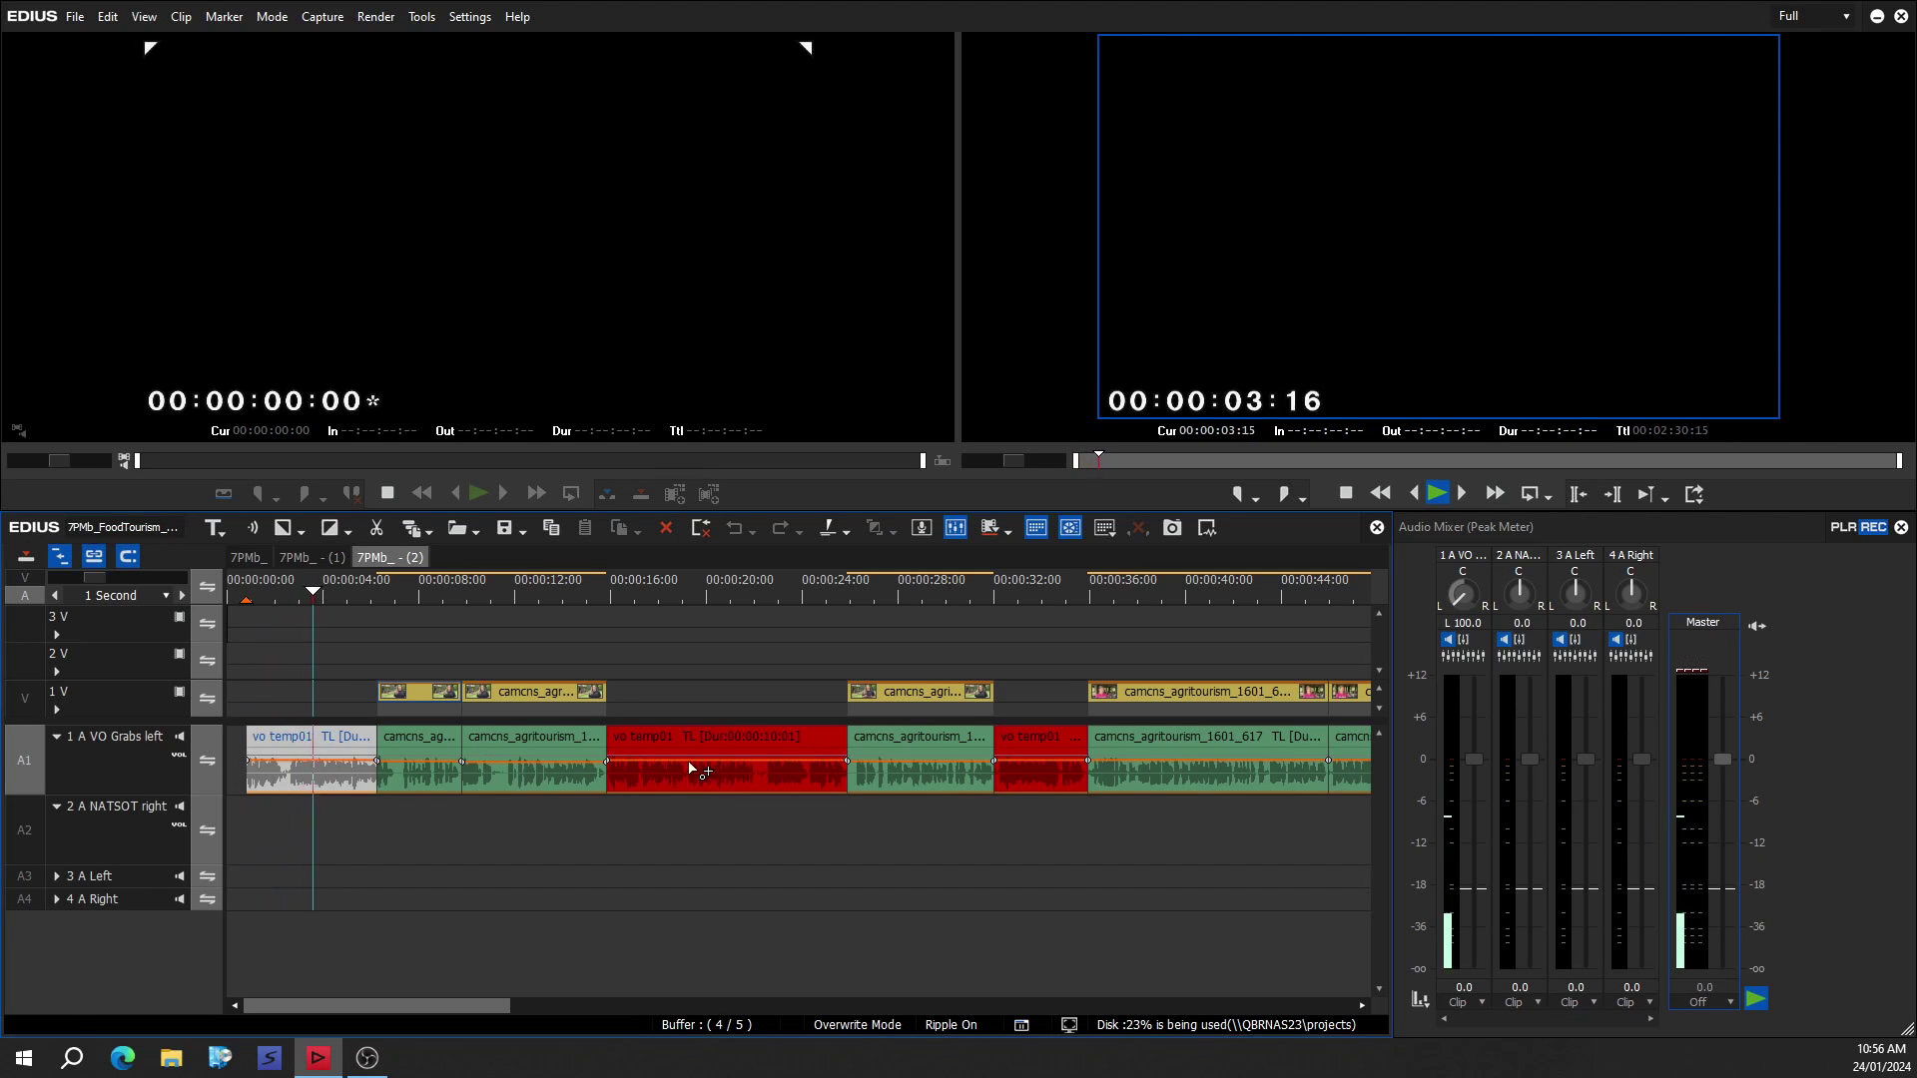
click(642, 734)
key(ctrl+0)
click(1037, 589)
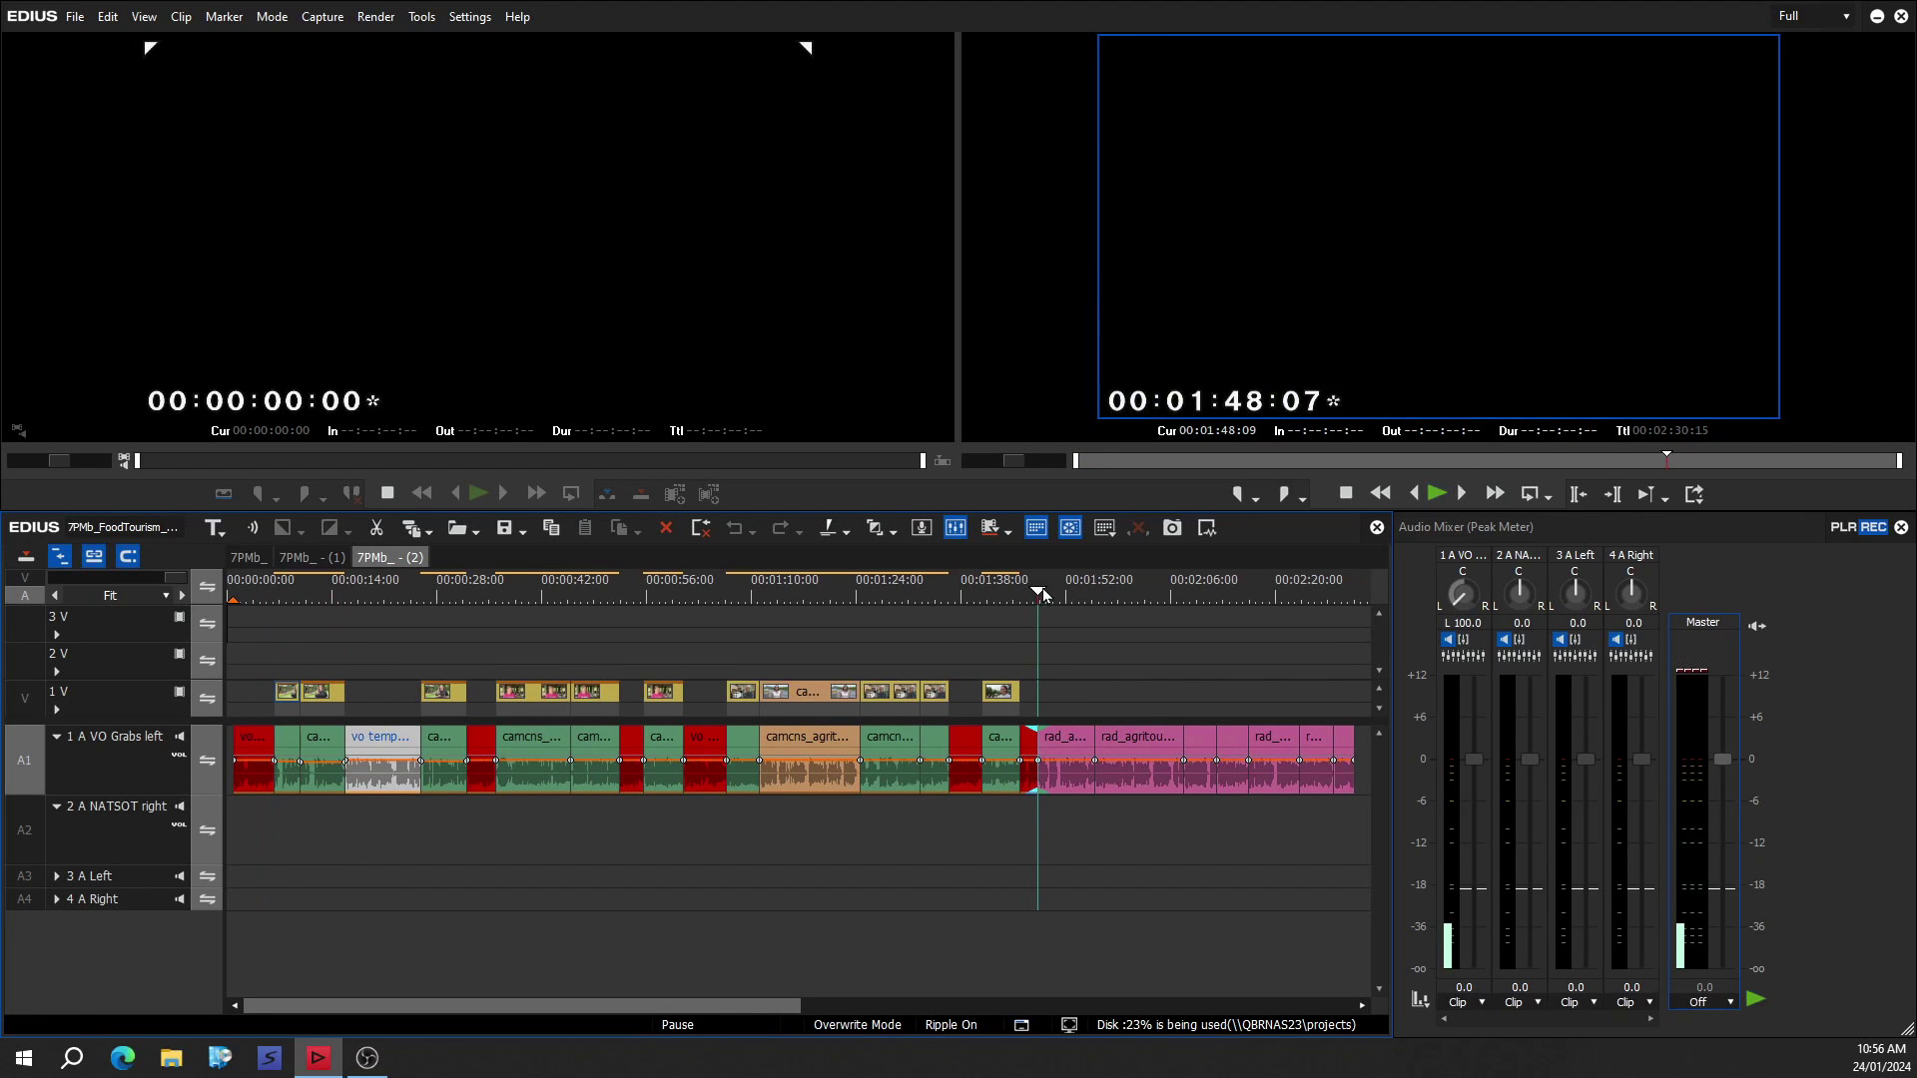
click(1066, 763)
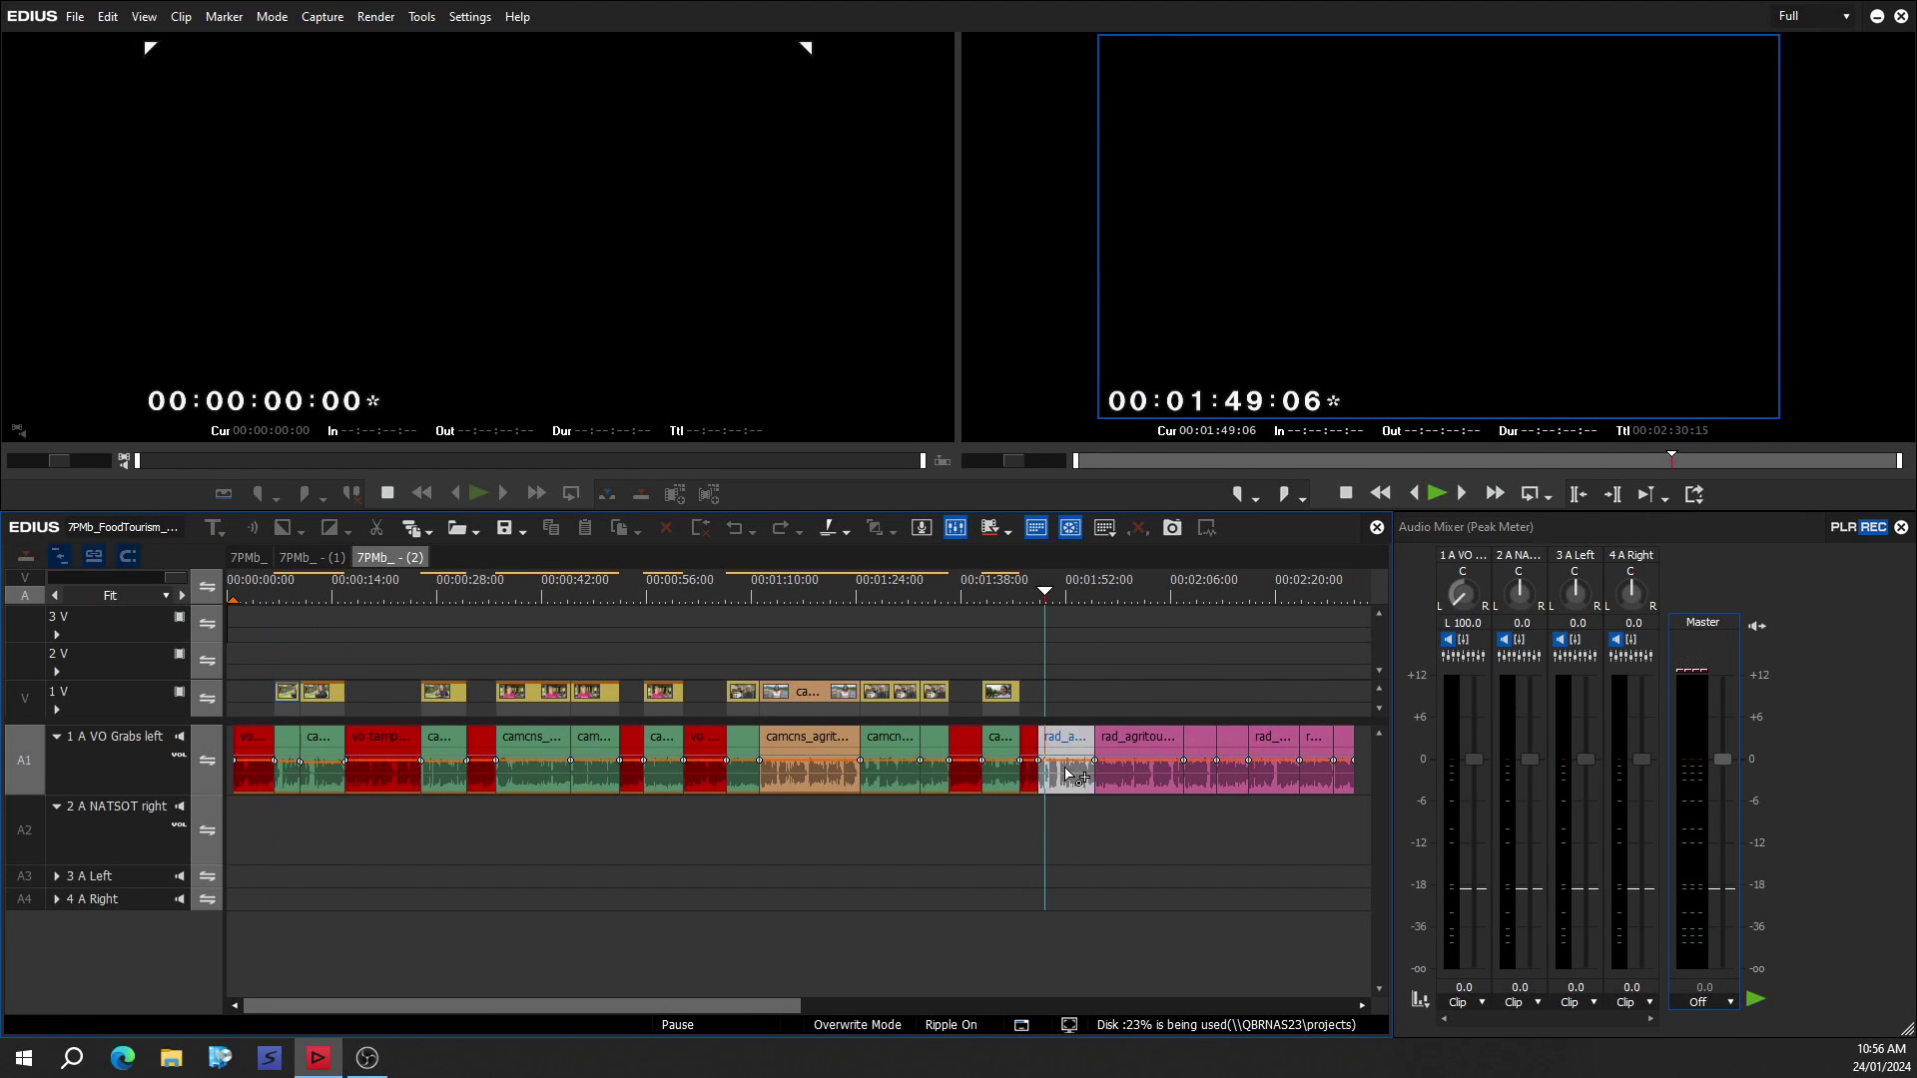
Scrub through the sequence to review the interview grabs and overlay clips between the temp voice-overs.
click(232, 597)
click(261, 634)
mouse_move(296, 581)
mouse_down()
mouse_move(316, 590)
mouse_move(299, 596)
mouse_up()
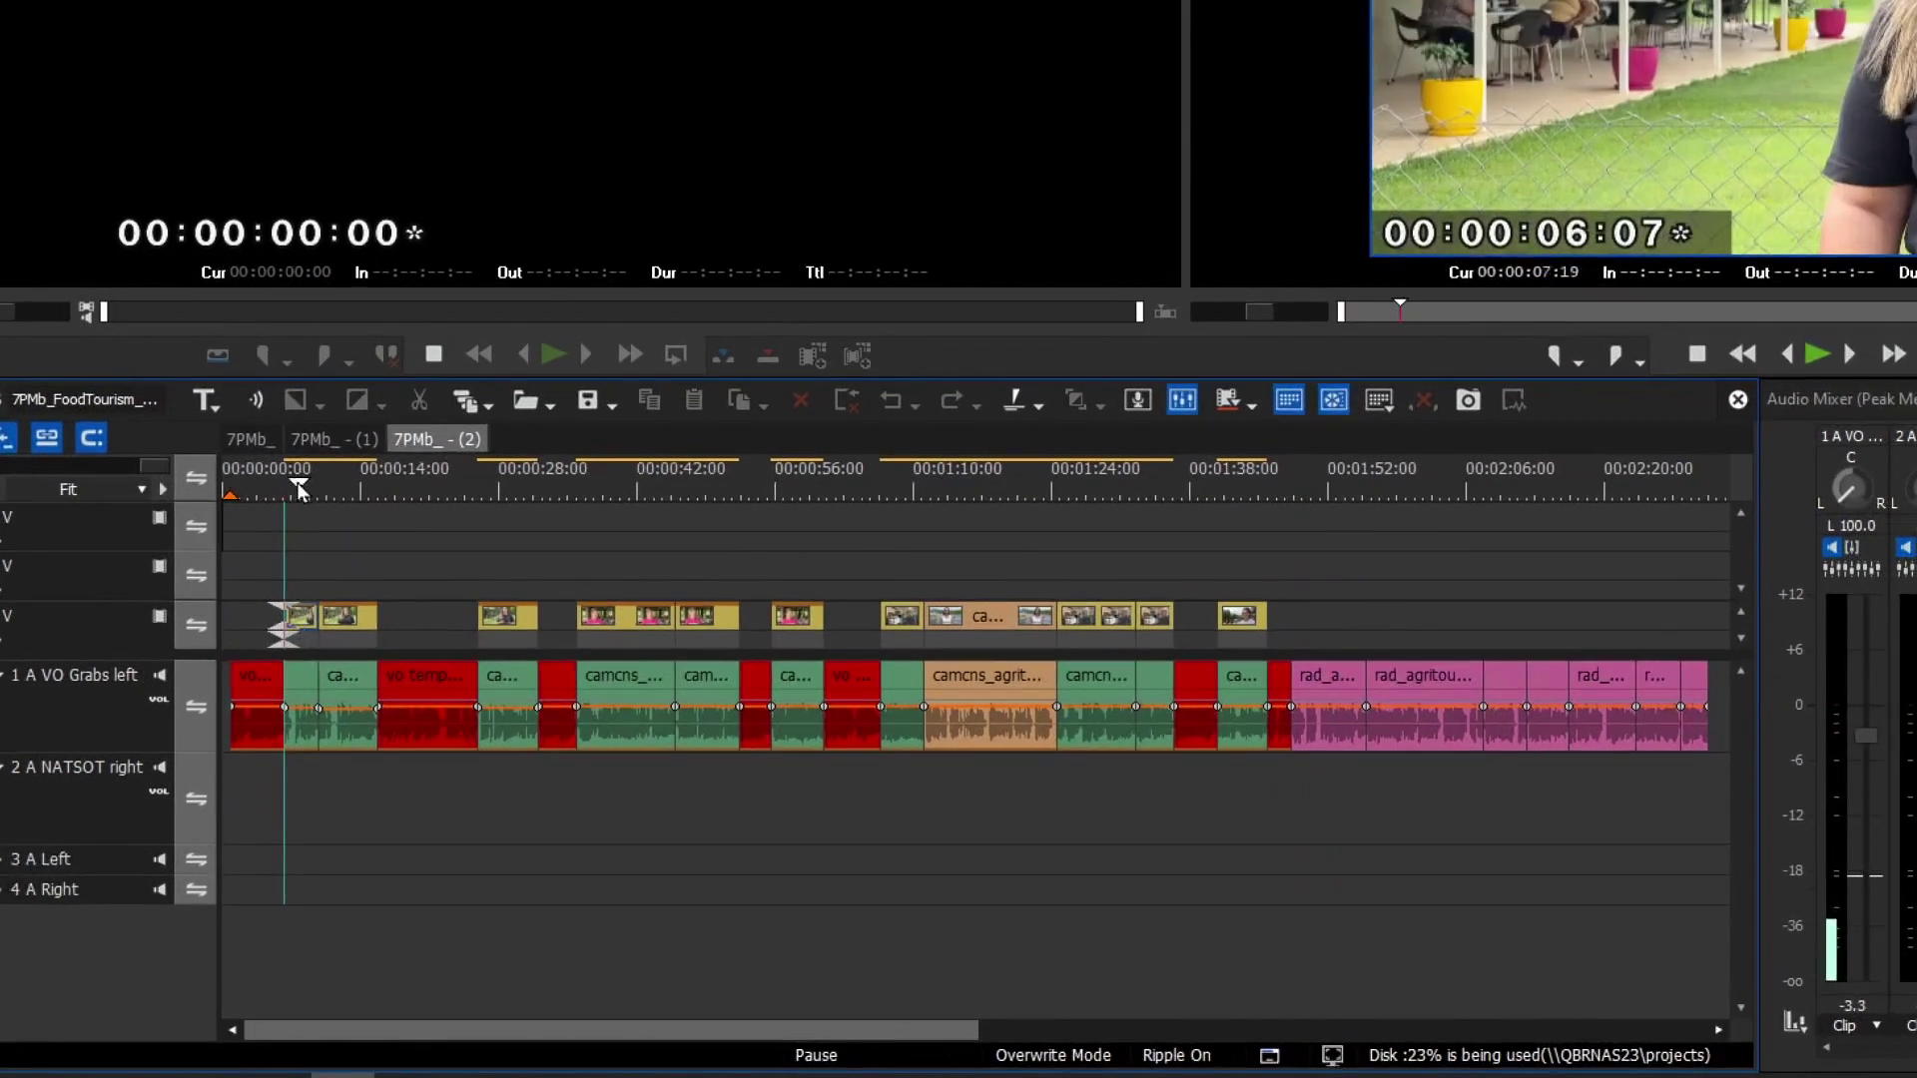
drag(335, 409, 908, 405)
click(905, 565)
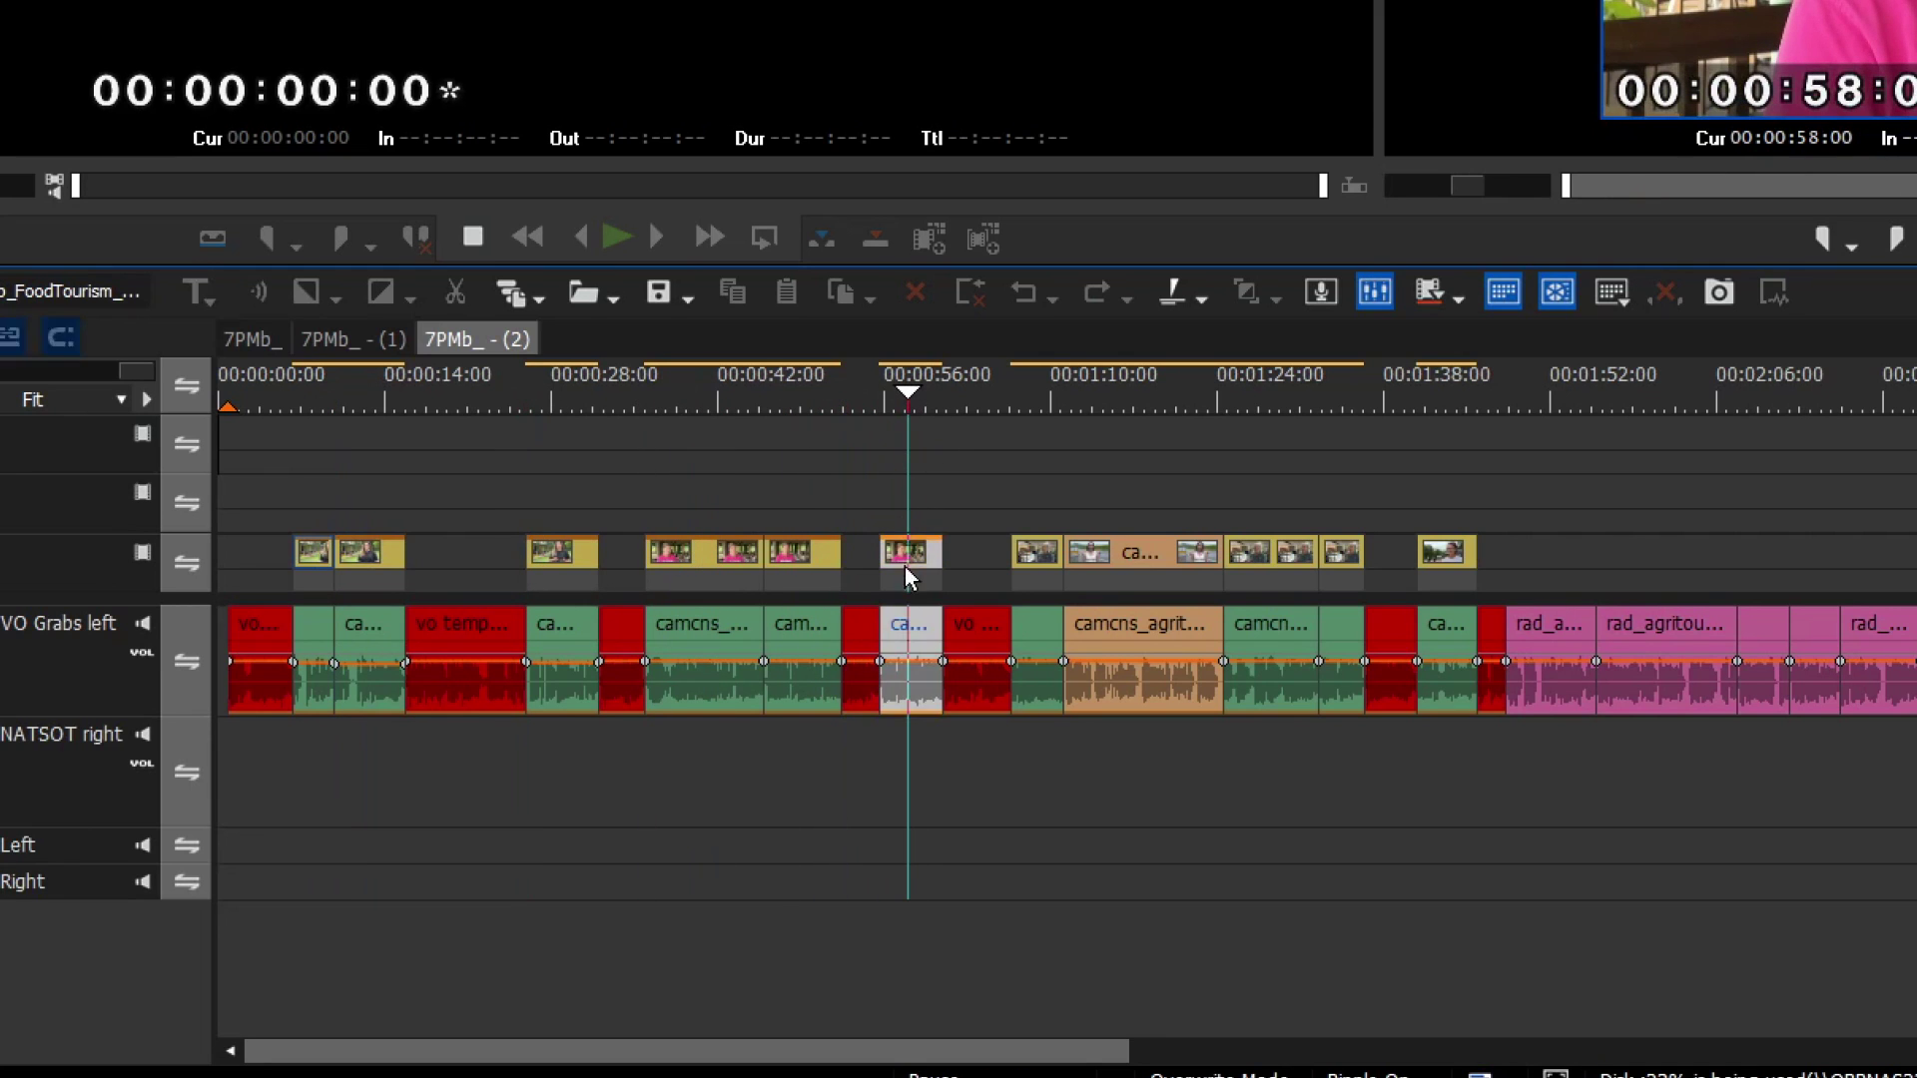
click(1043, 569)
click(1129, 584)
click(1098, 399)
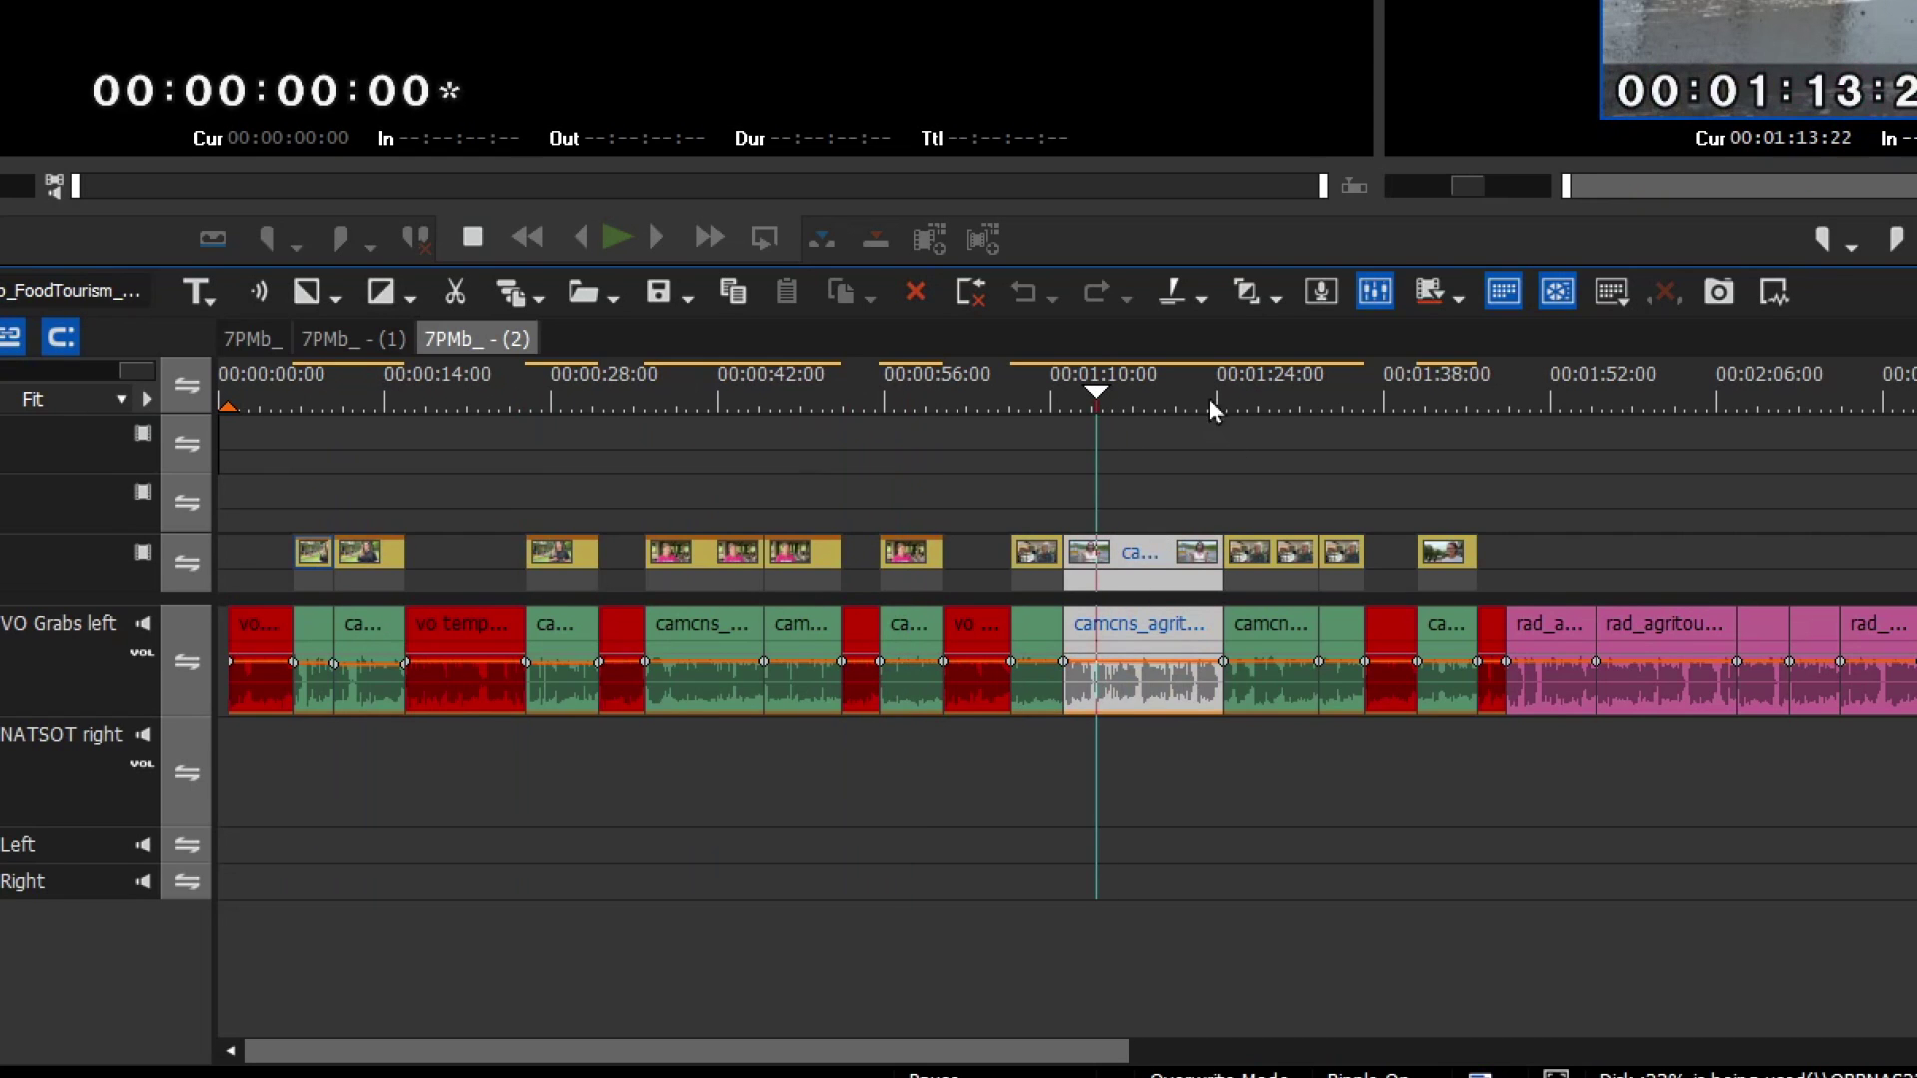
click(416, 399)
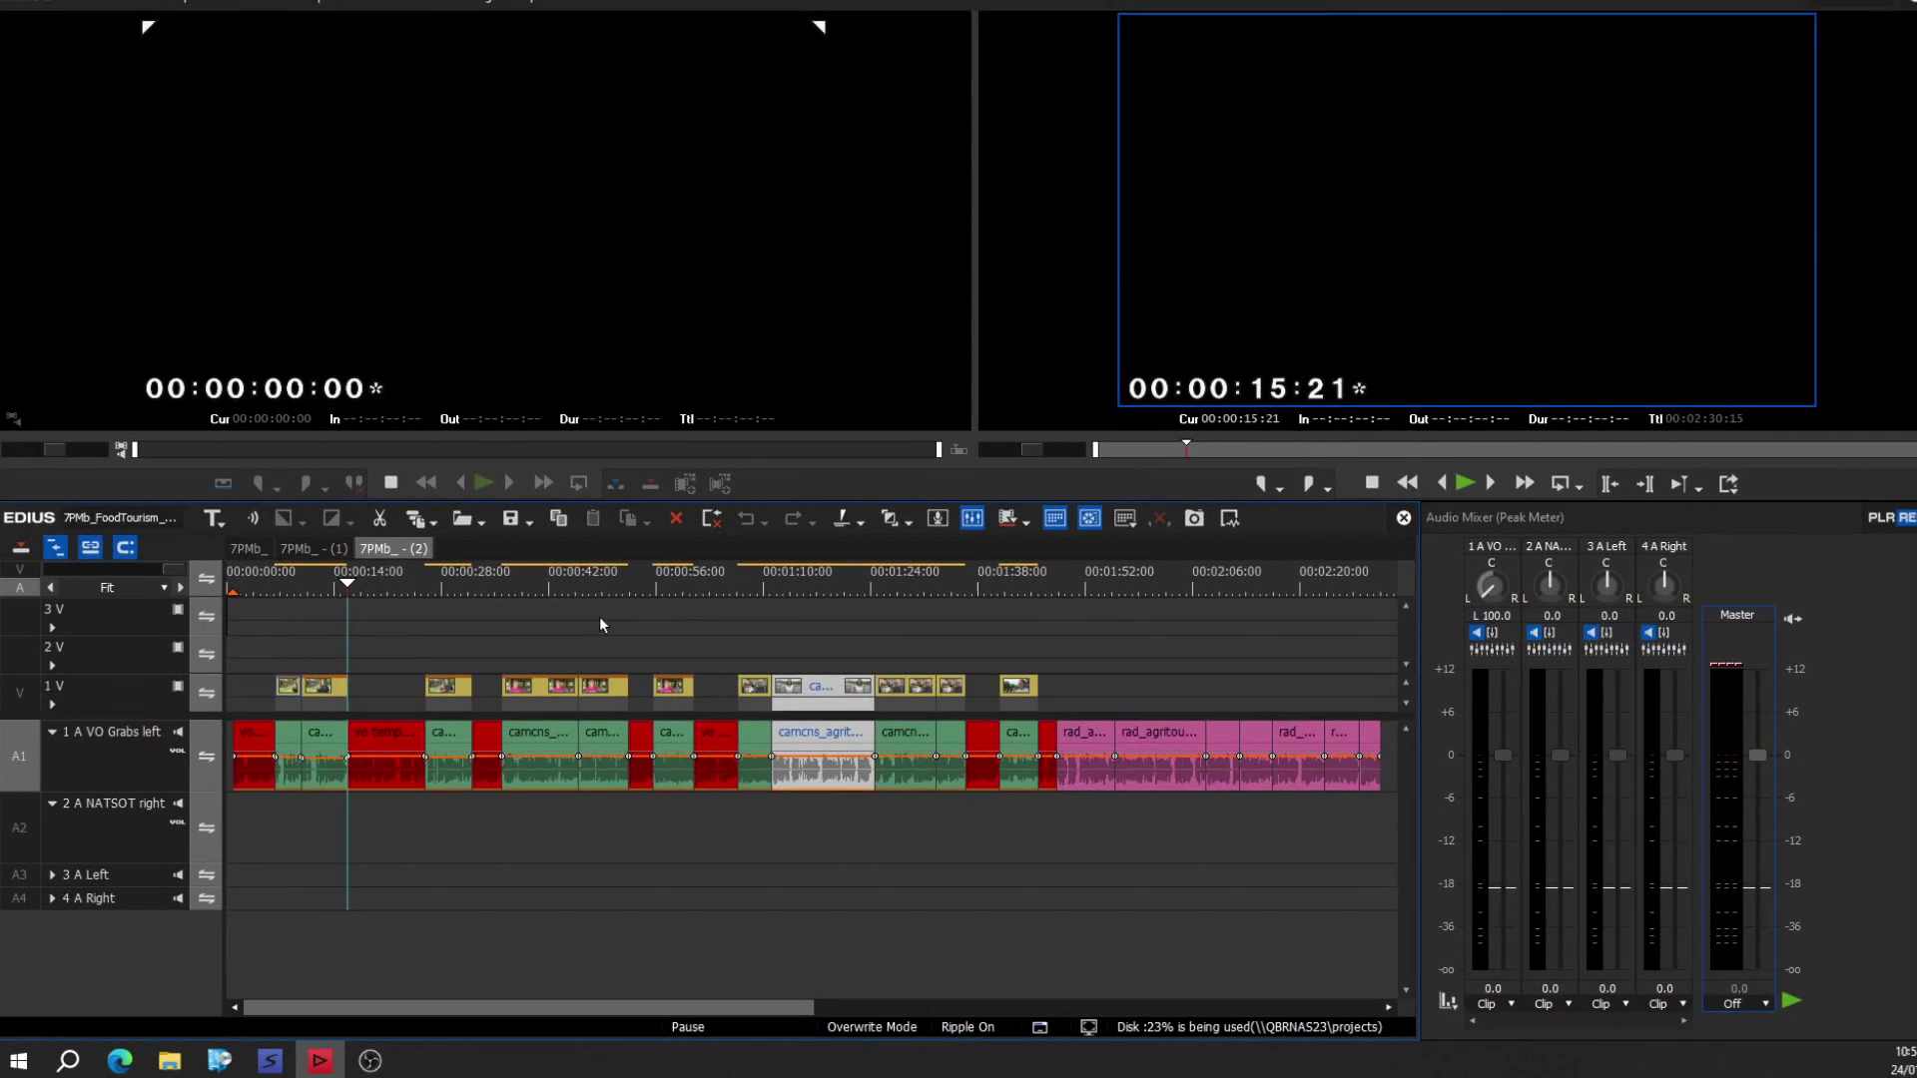
click(253, 400)
drag(246, 591, 904, 620)
click(1020, 625)
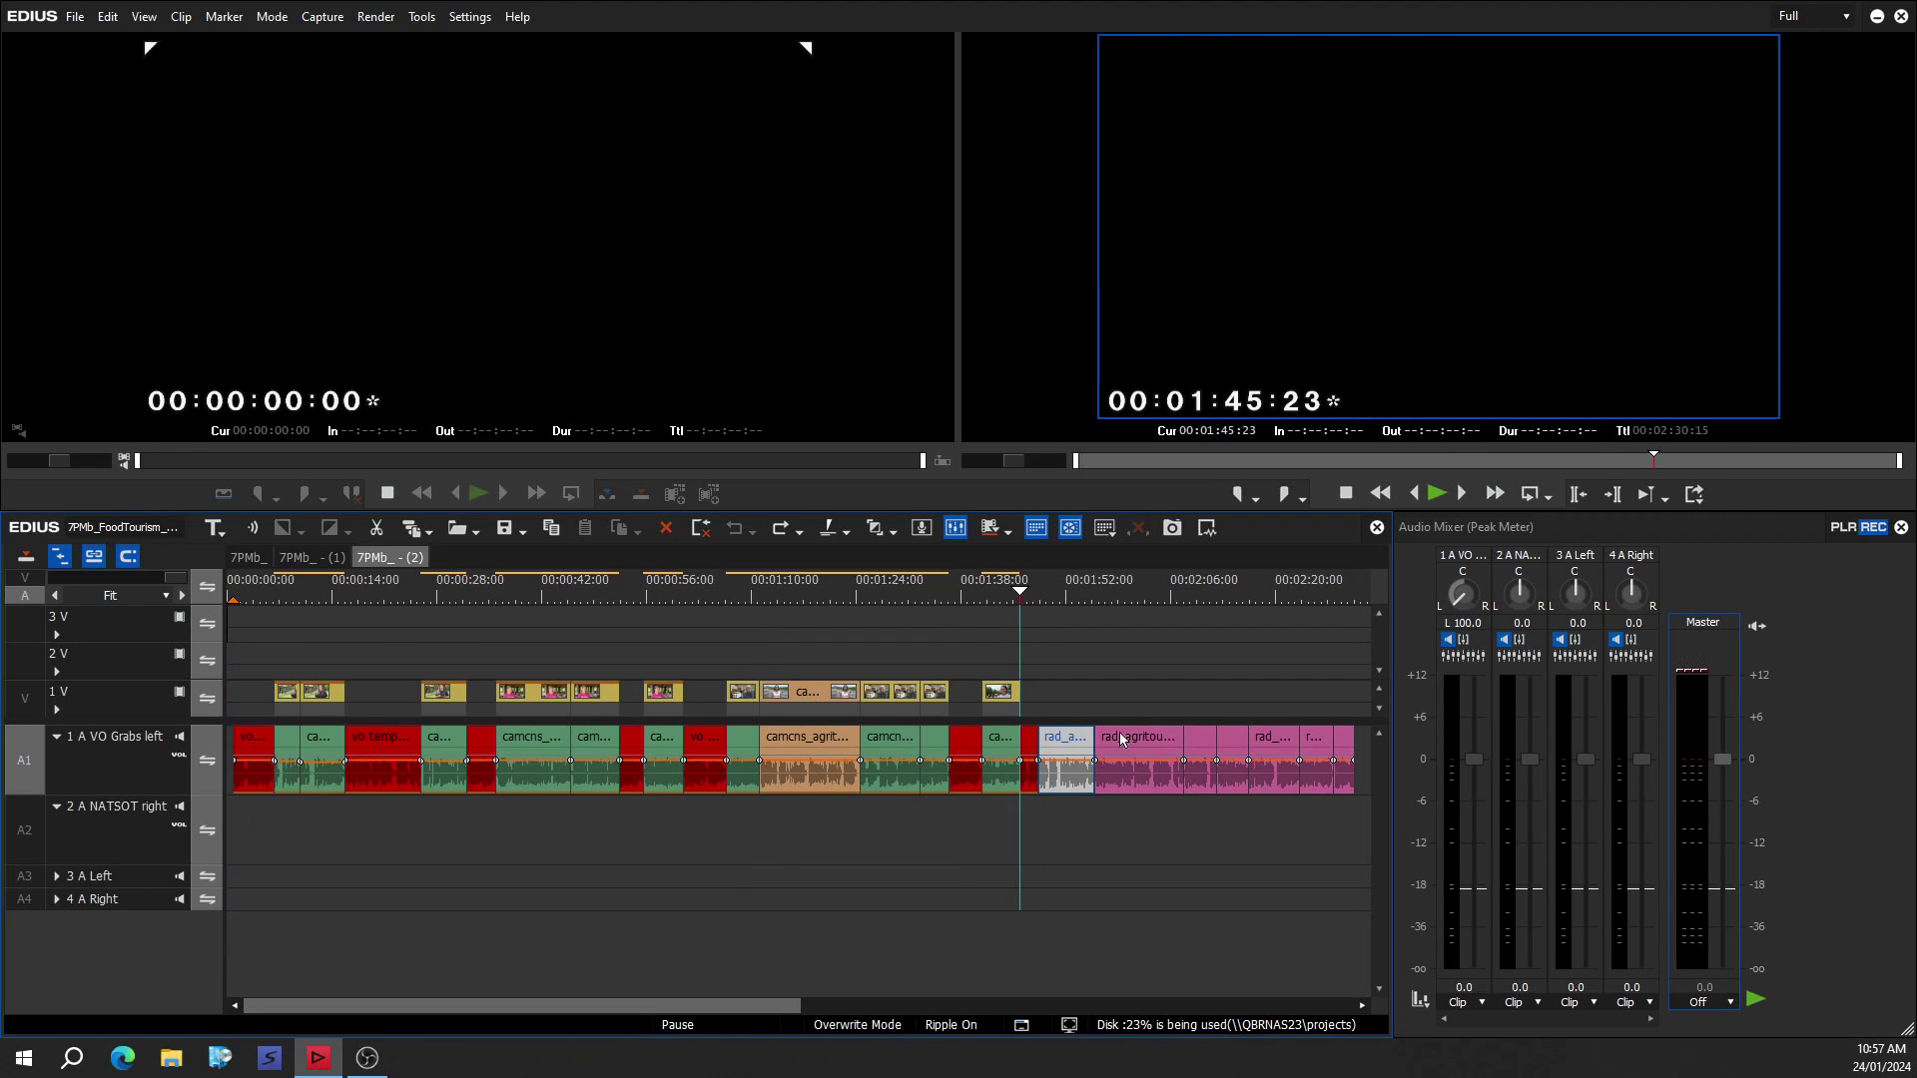
Try placing the first rad_agritourism voice-over clip over the opening temp clip on track A1, and undo it.
drag(1067, 747, 261, 831)
mouse_move(248, 748)
mouse_down()
mouse_move(350, 761)
mouse_move(263, 755)
mouse_up()
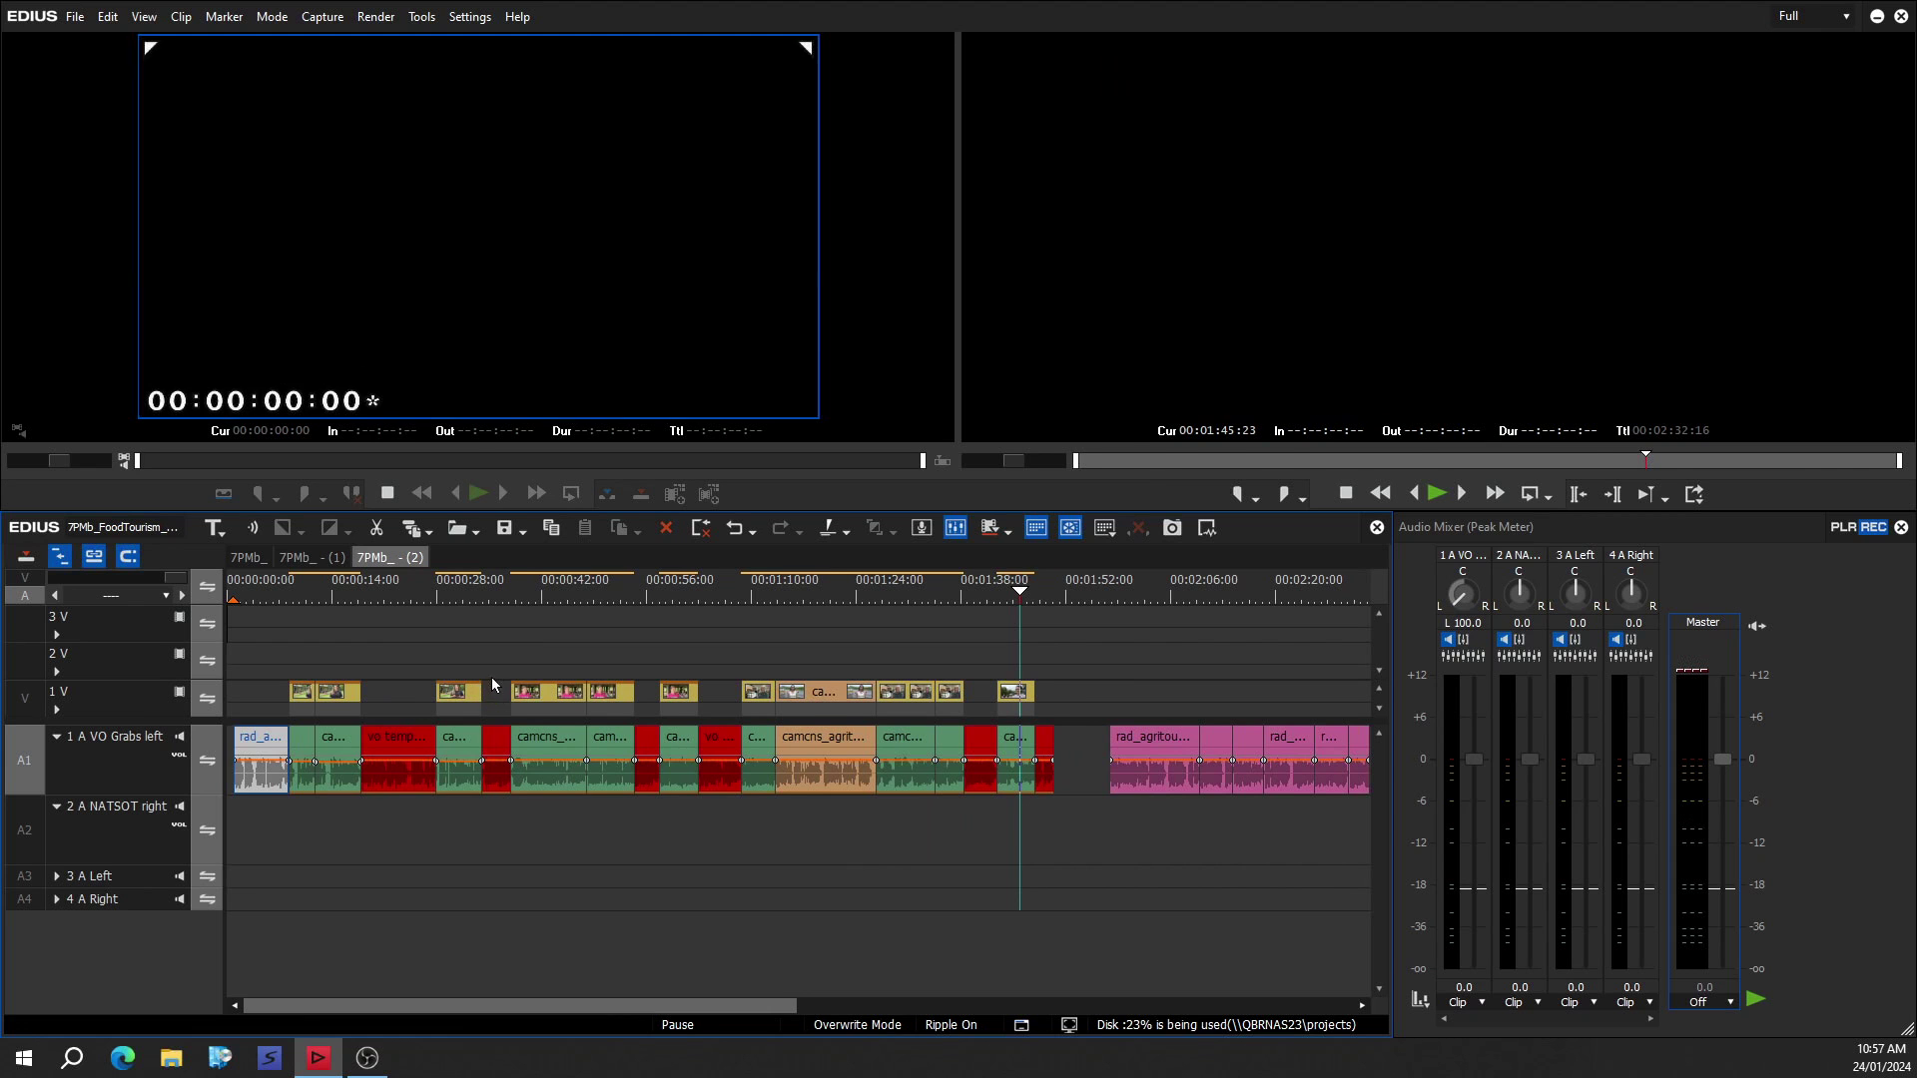
key(ctrl+z)
key(ctrl+z)
key(ctrl+z)
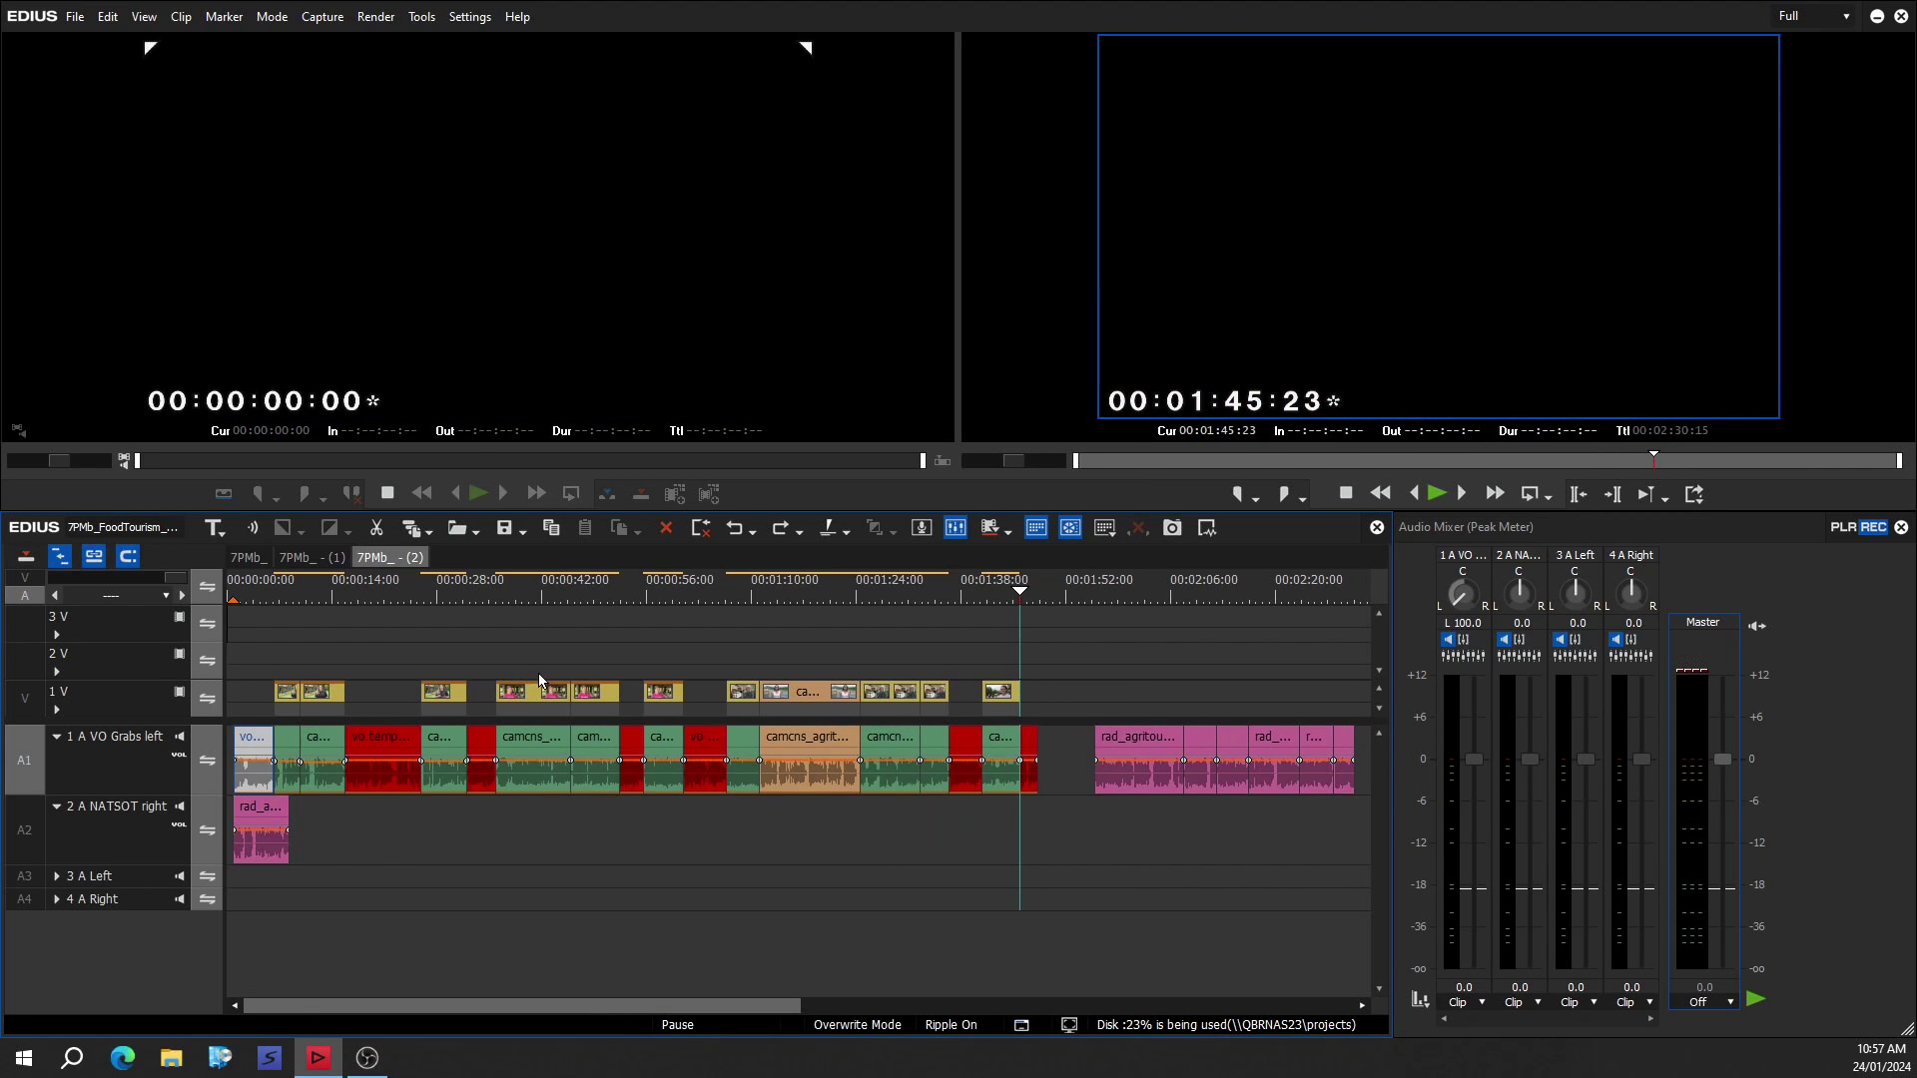
key(ctrl+z)
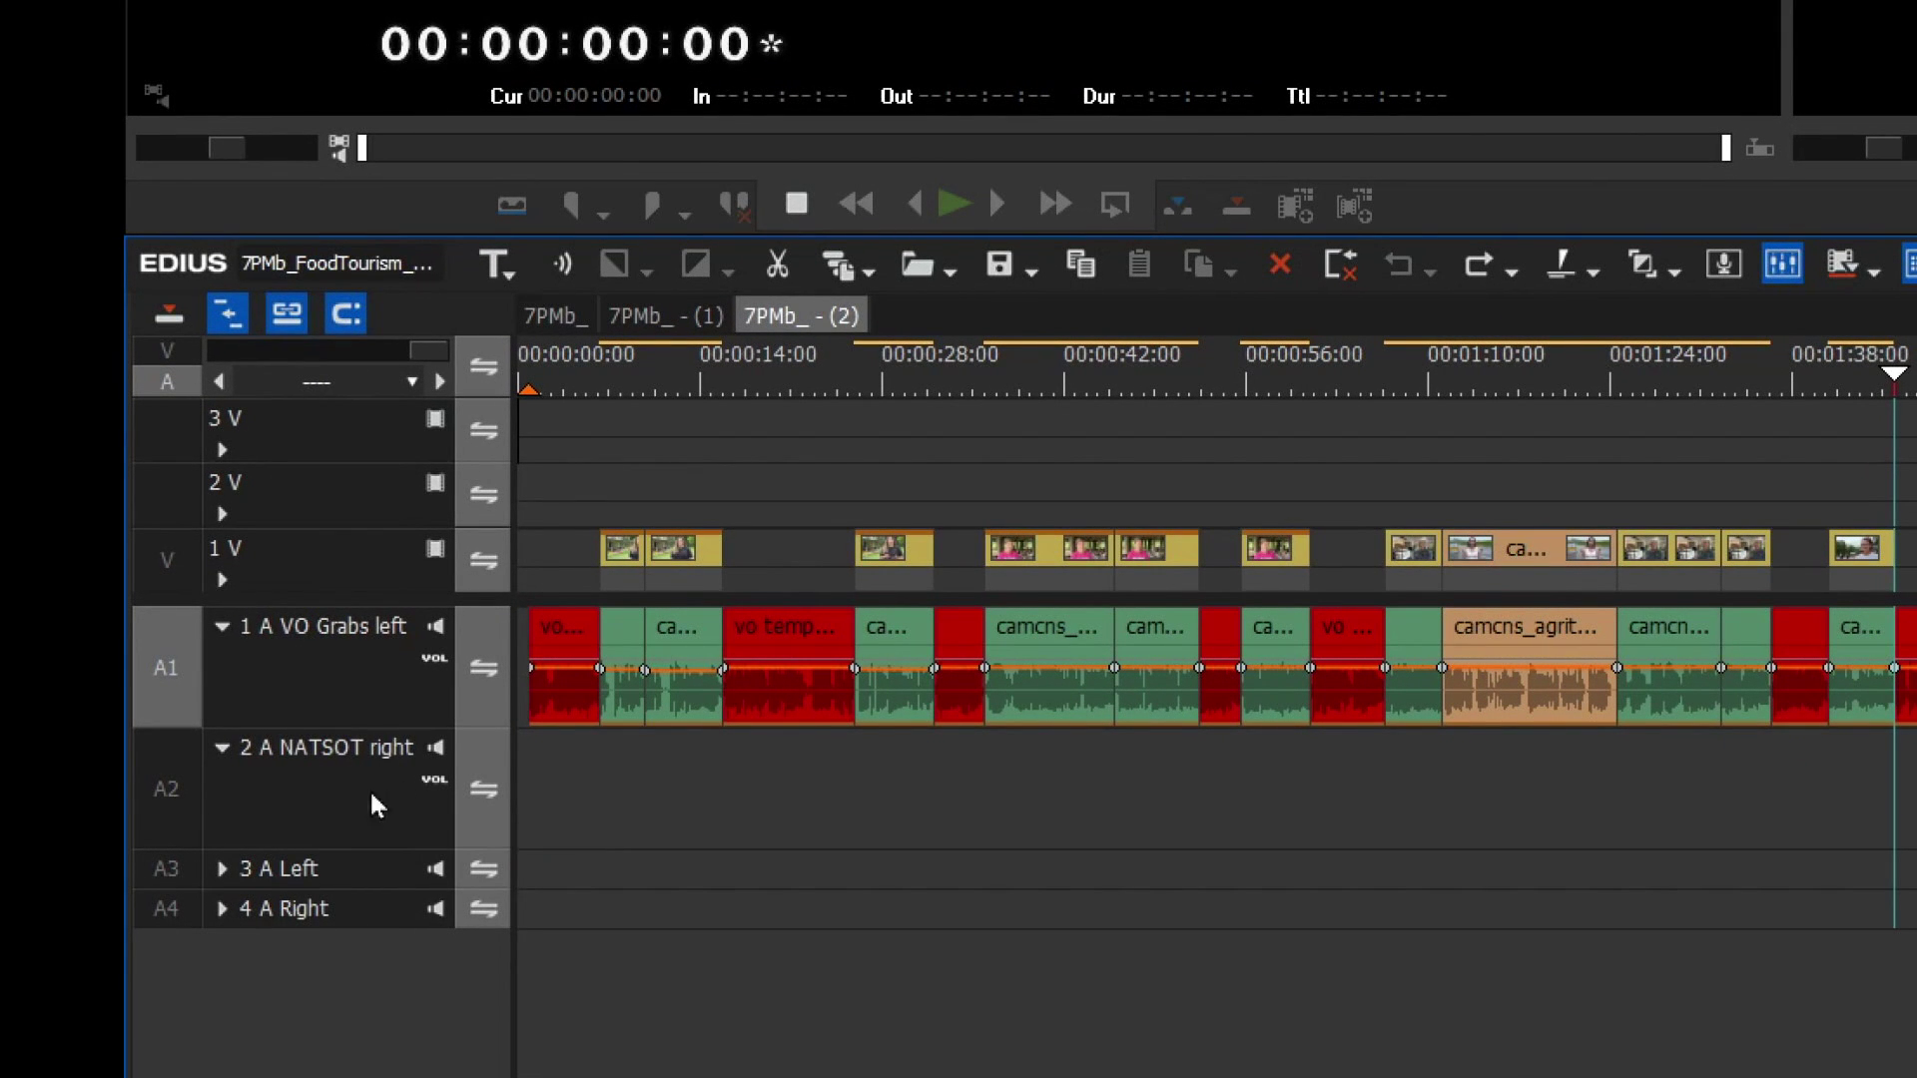
Expand audio track 3 A Left and set the focus on it.
click(223, 869)
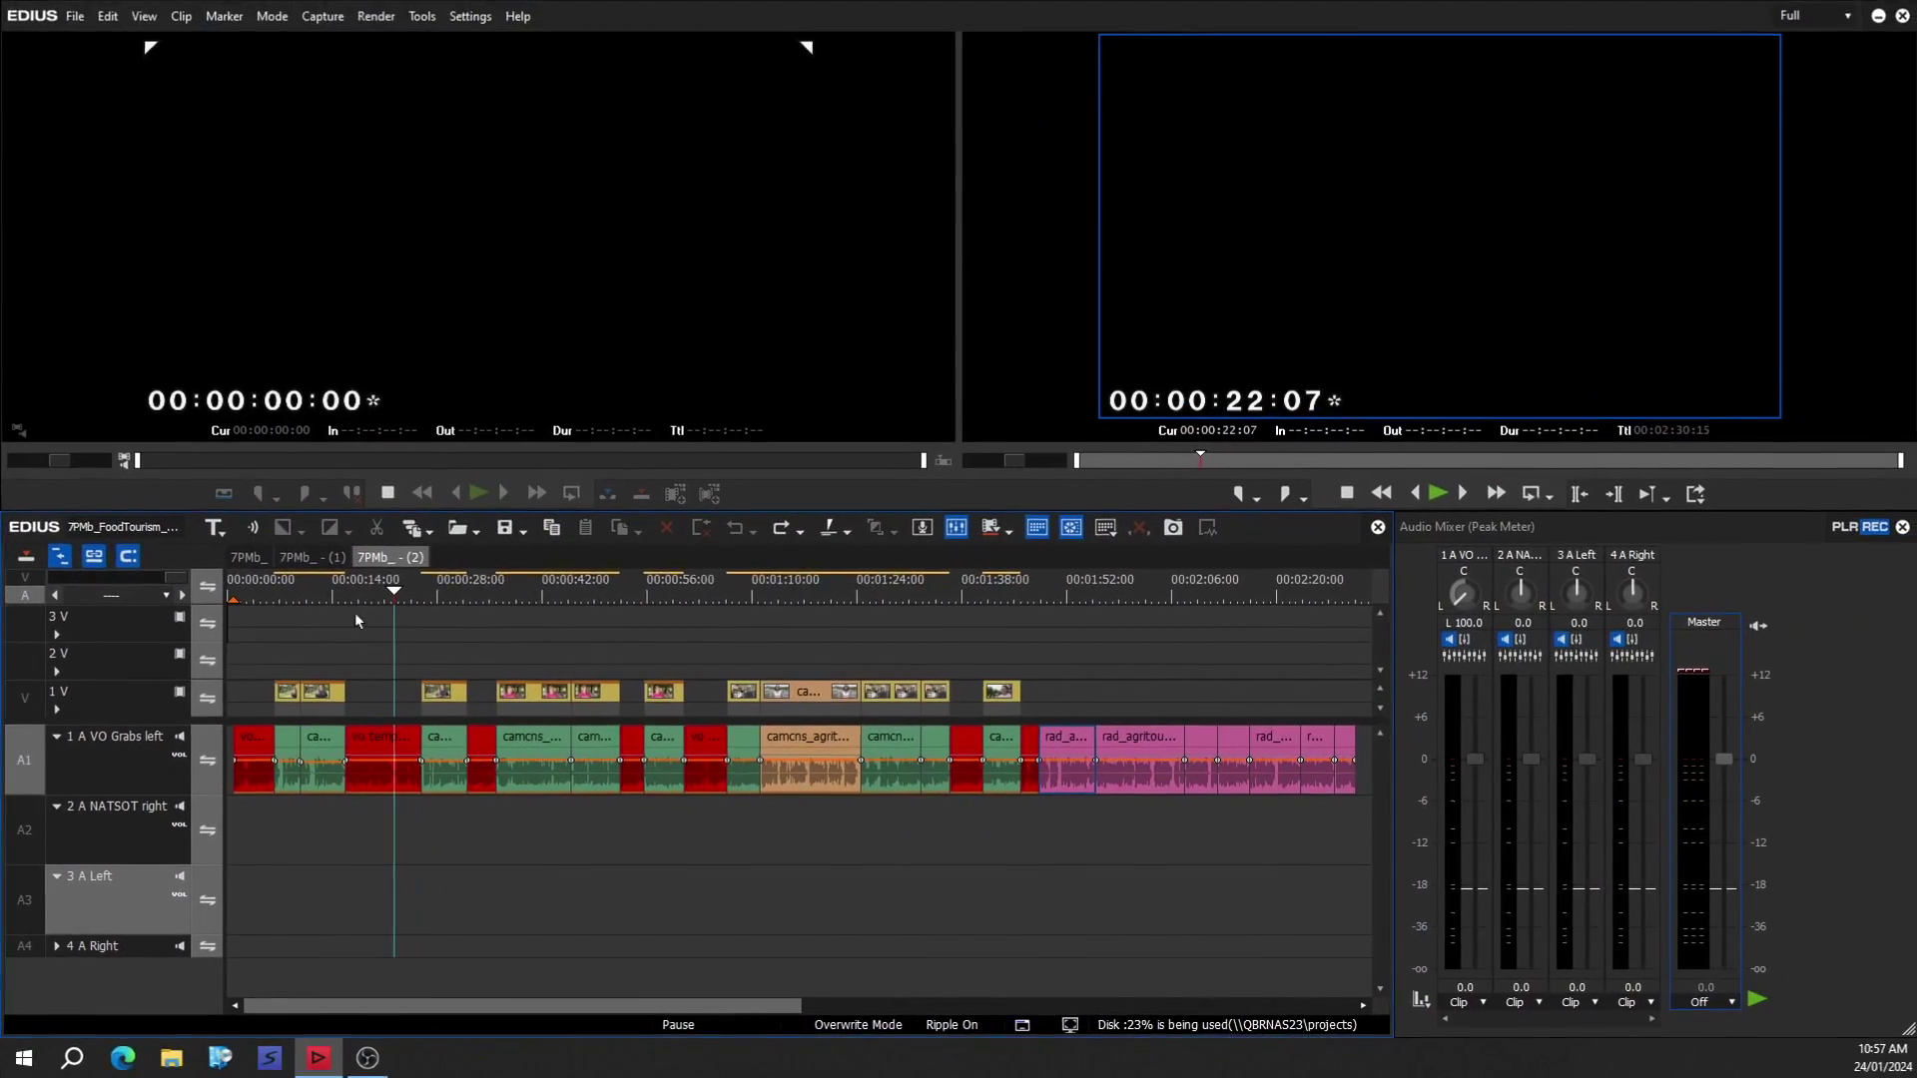
drag(346, 599, 308, 594)
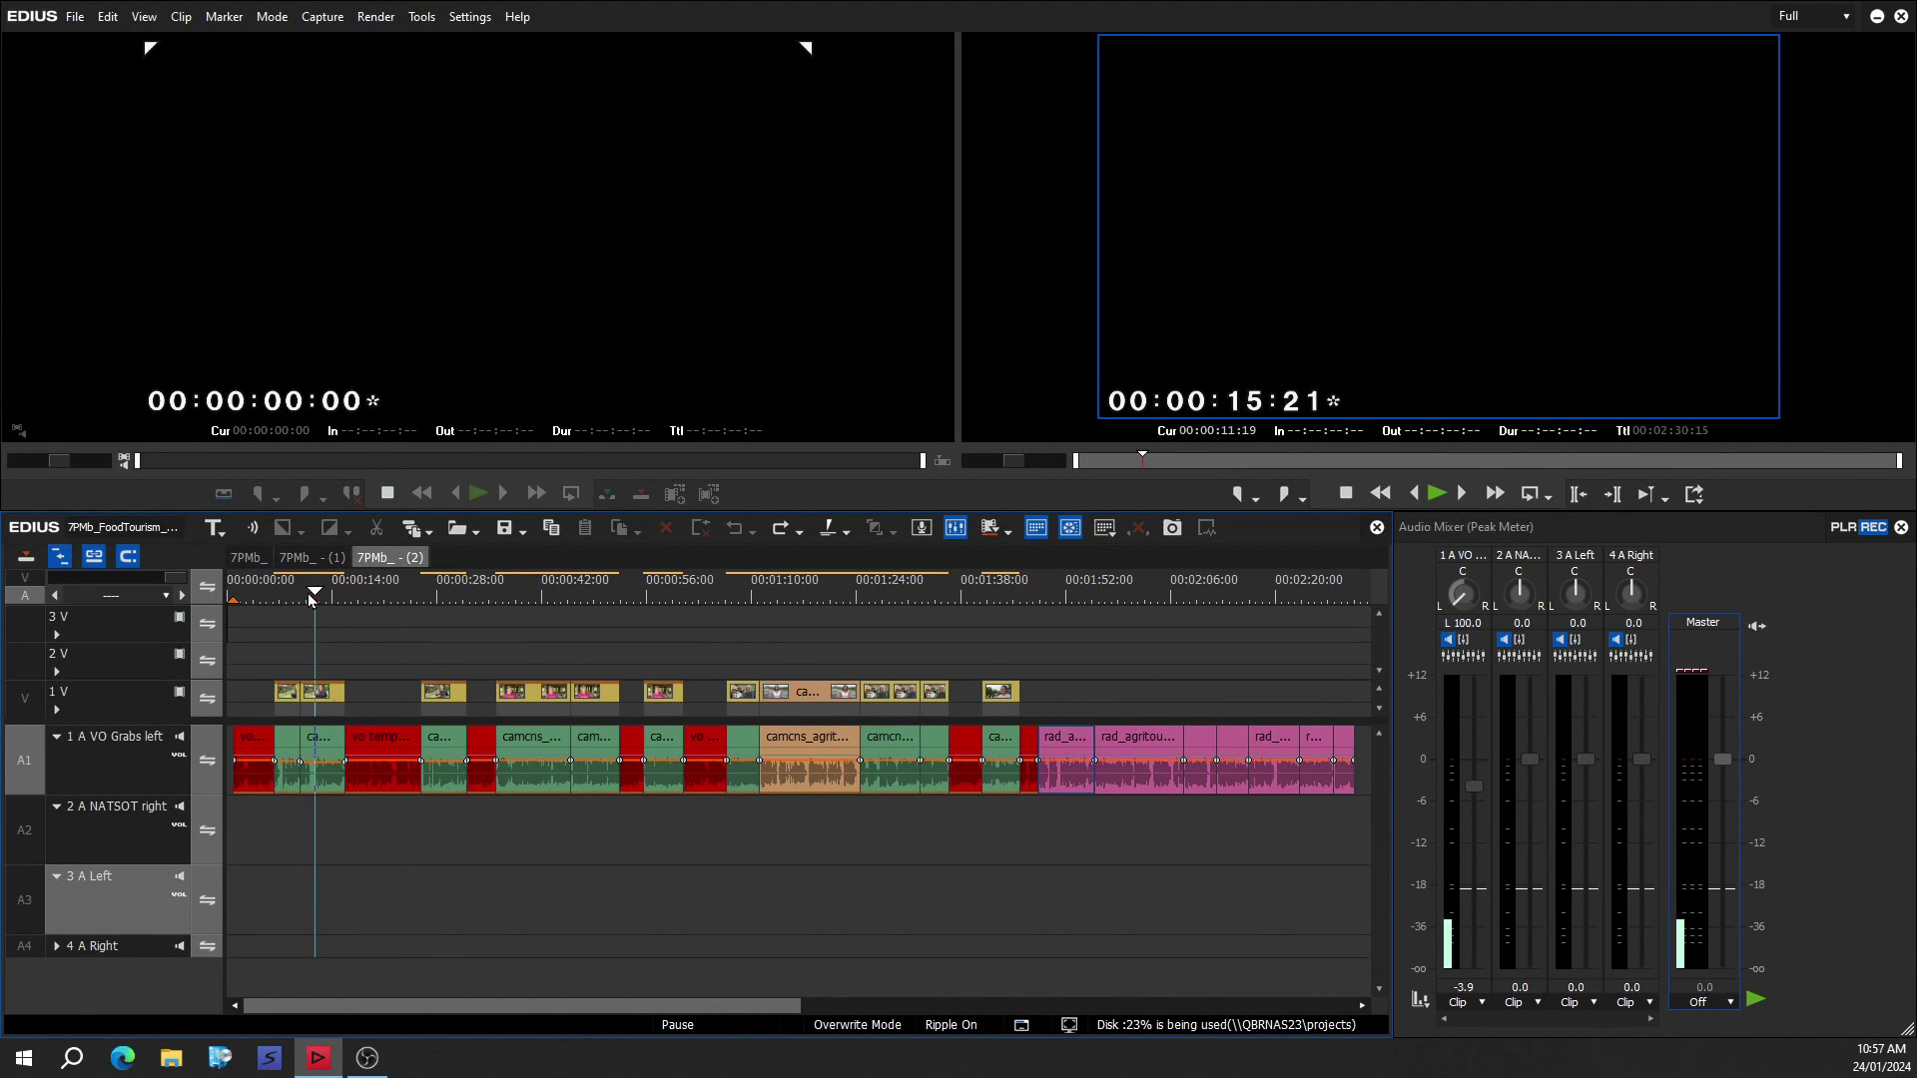
click(301, 593)
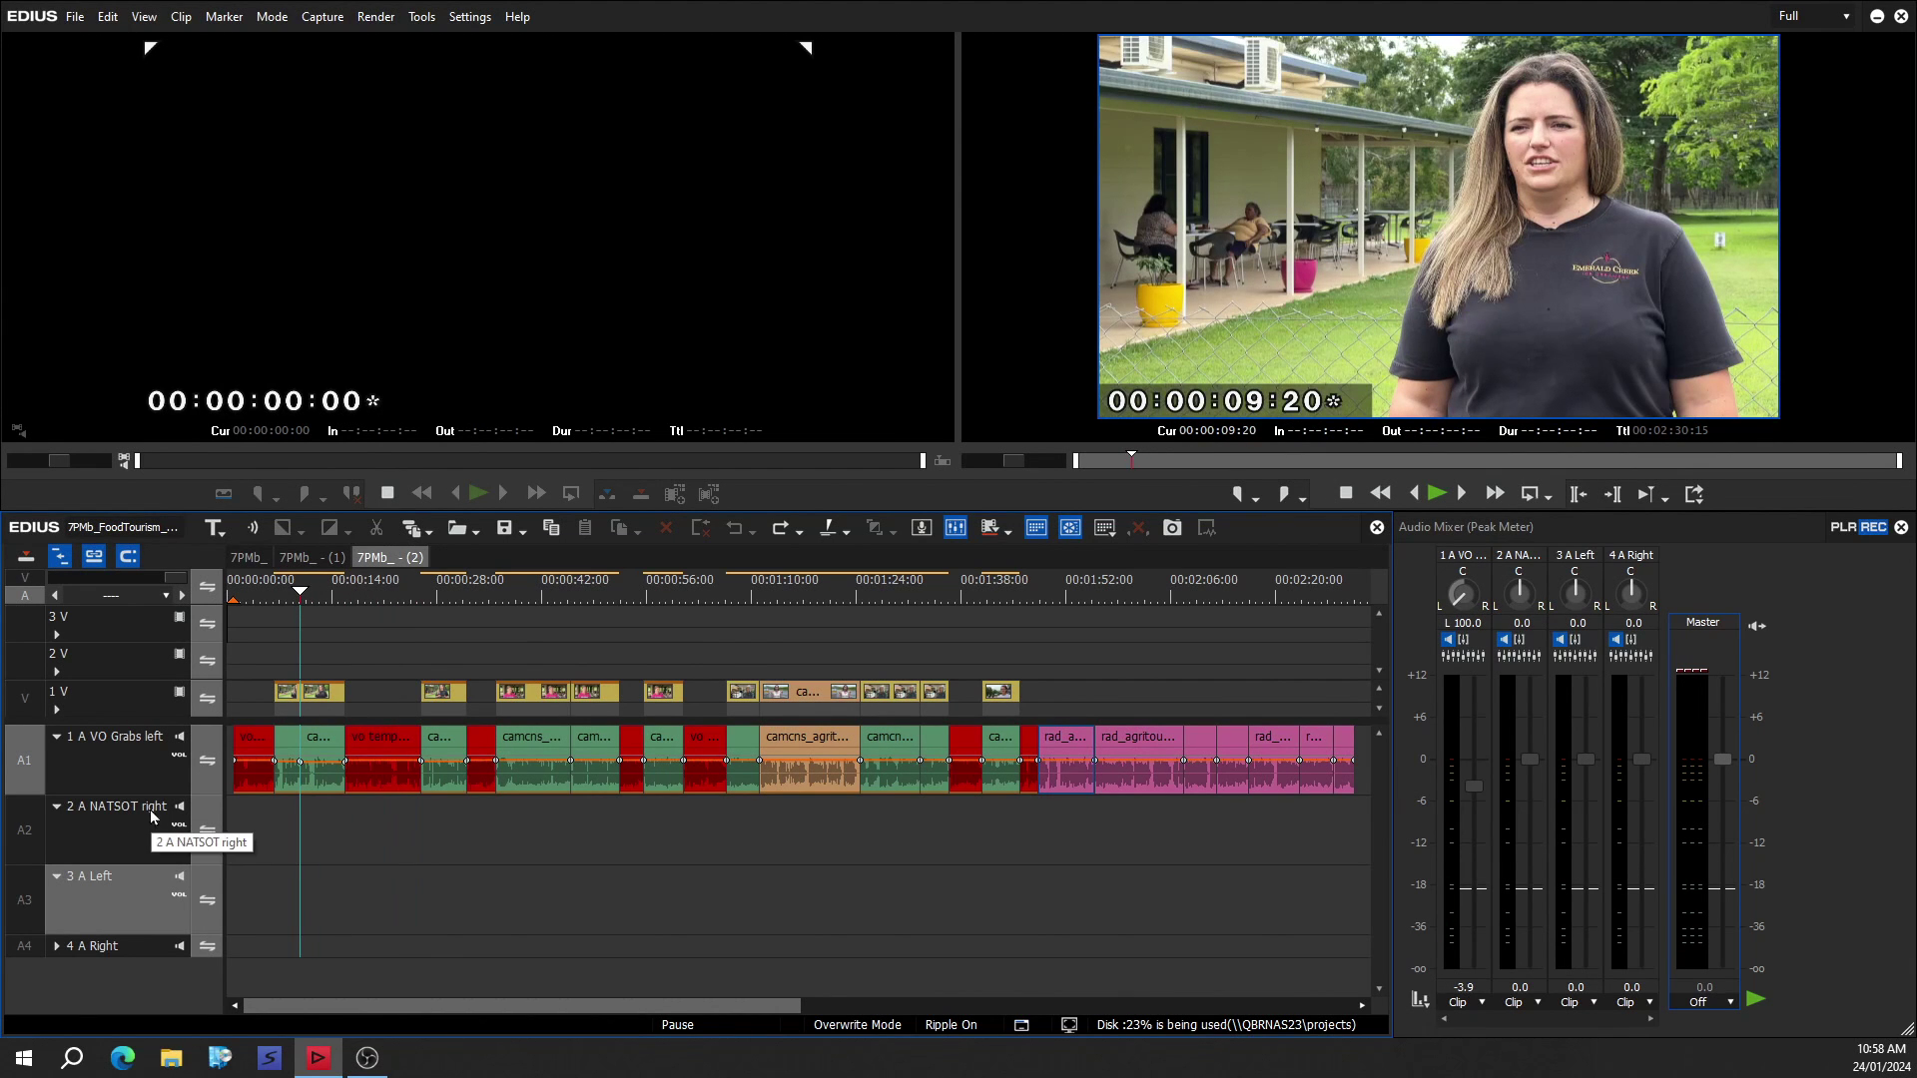
ctrl+click(123, 895)
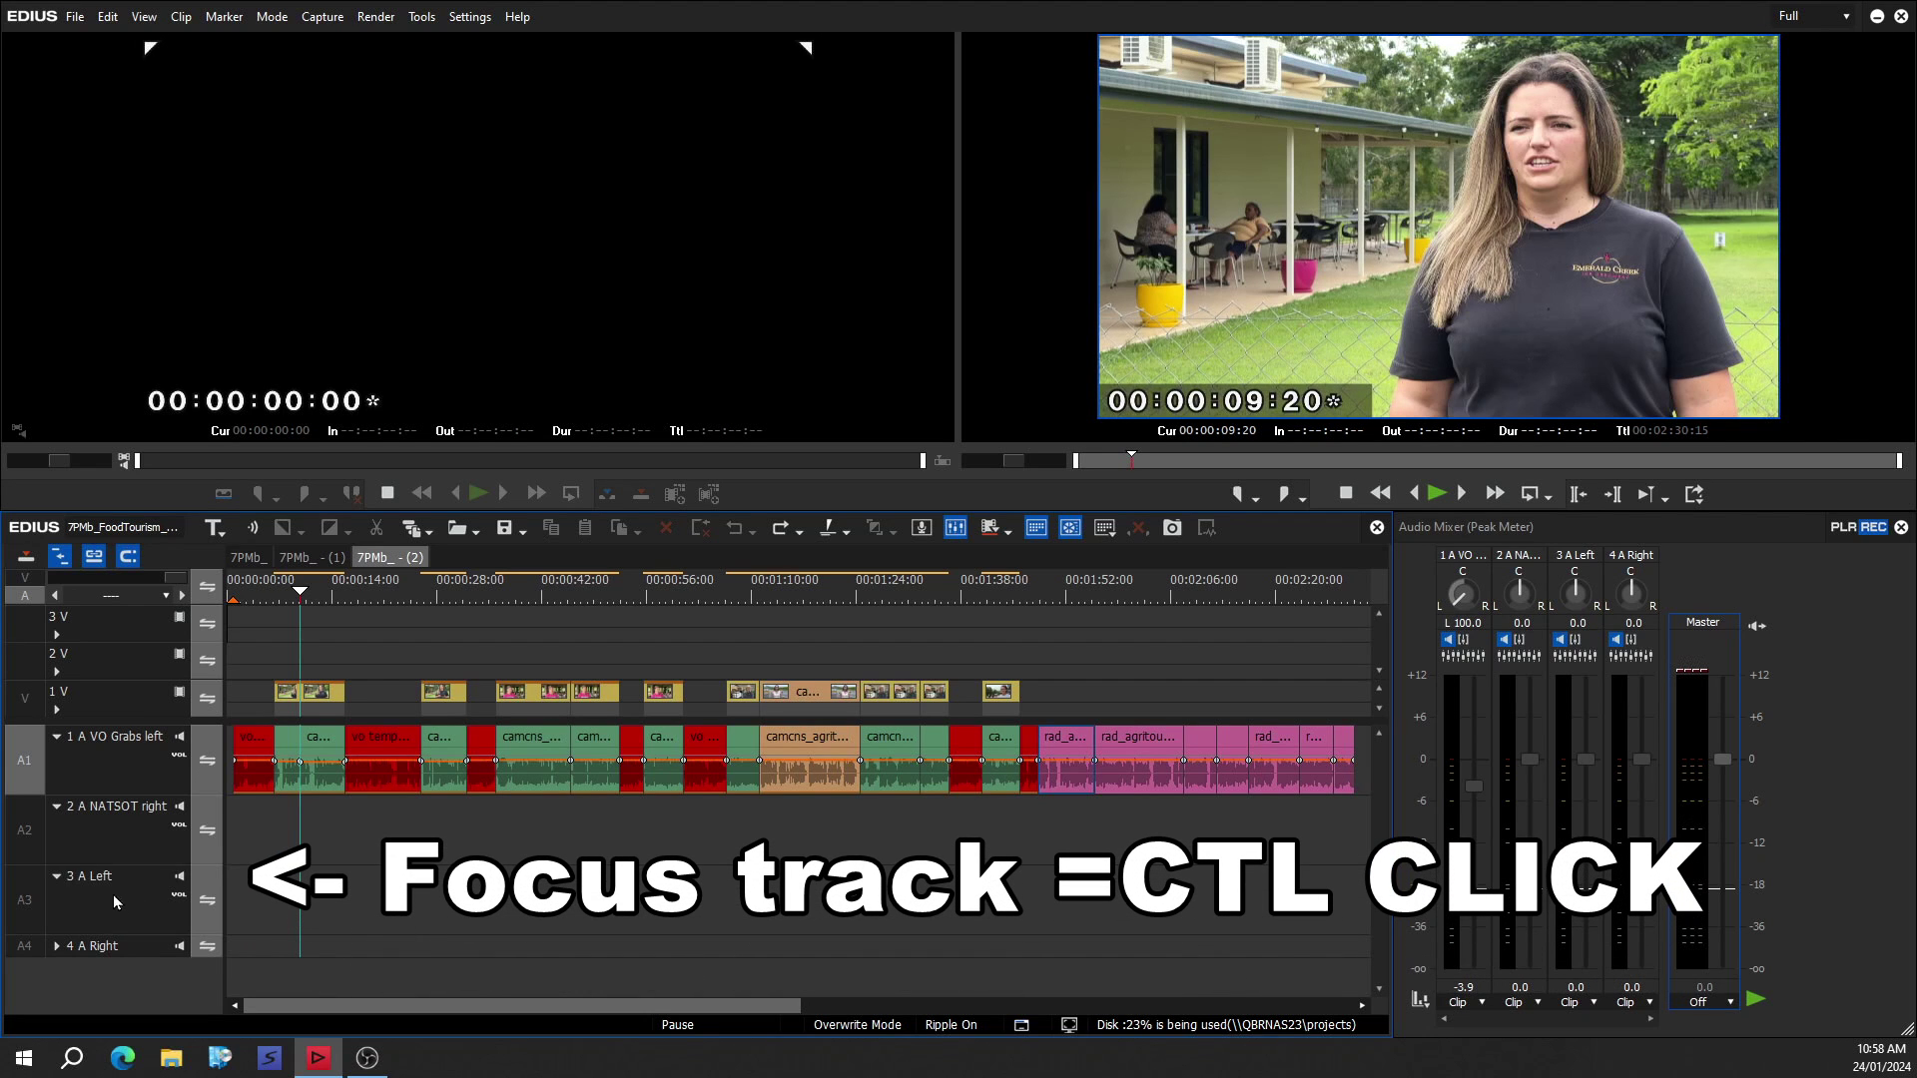
ctrl+click(112, 894)
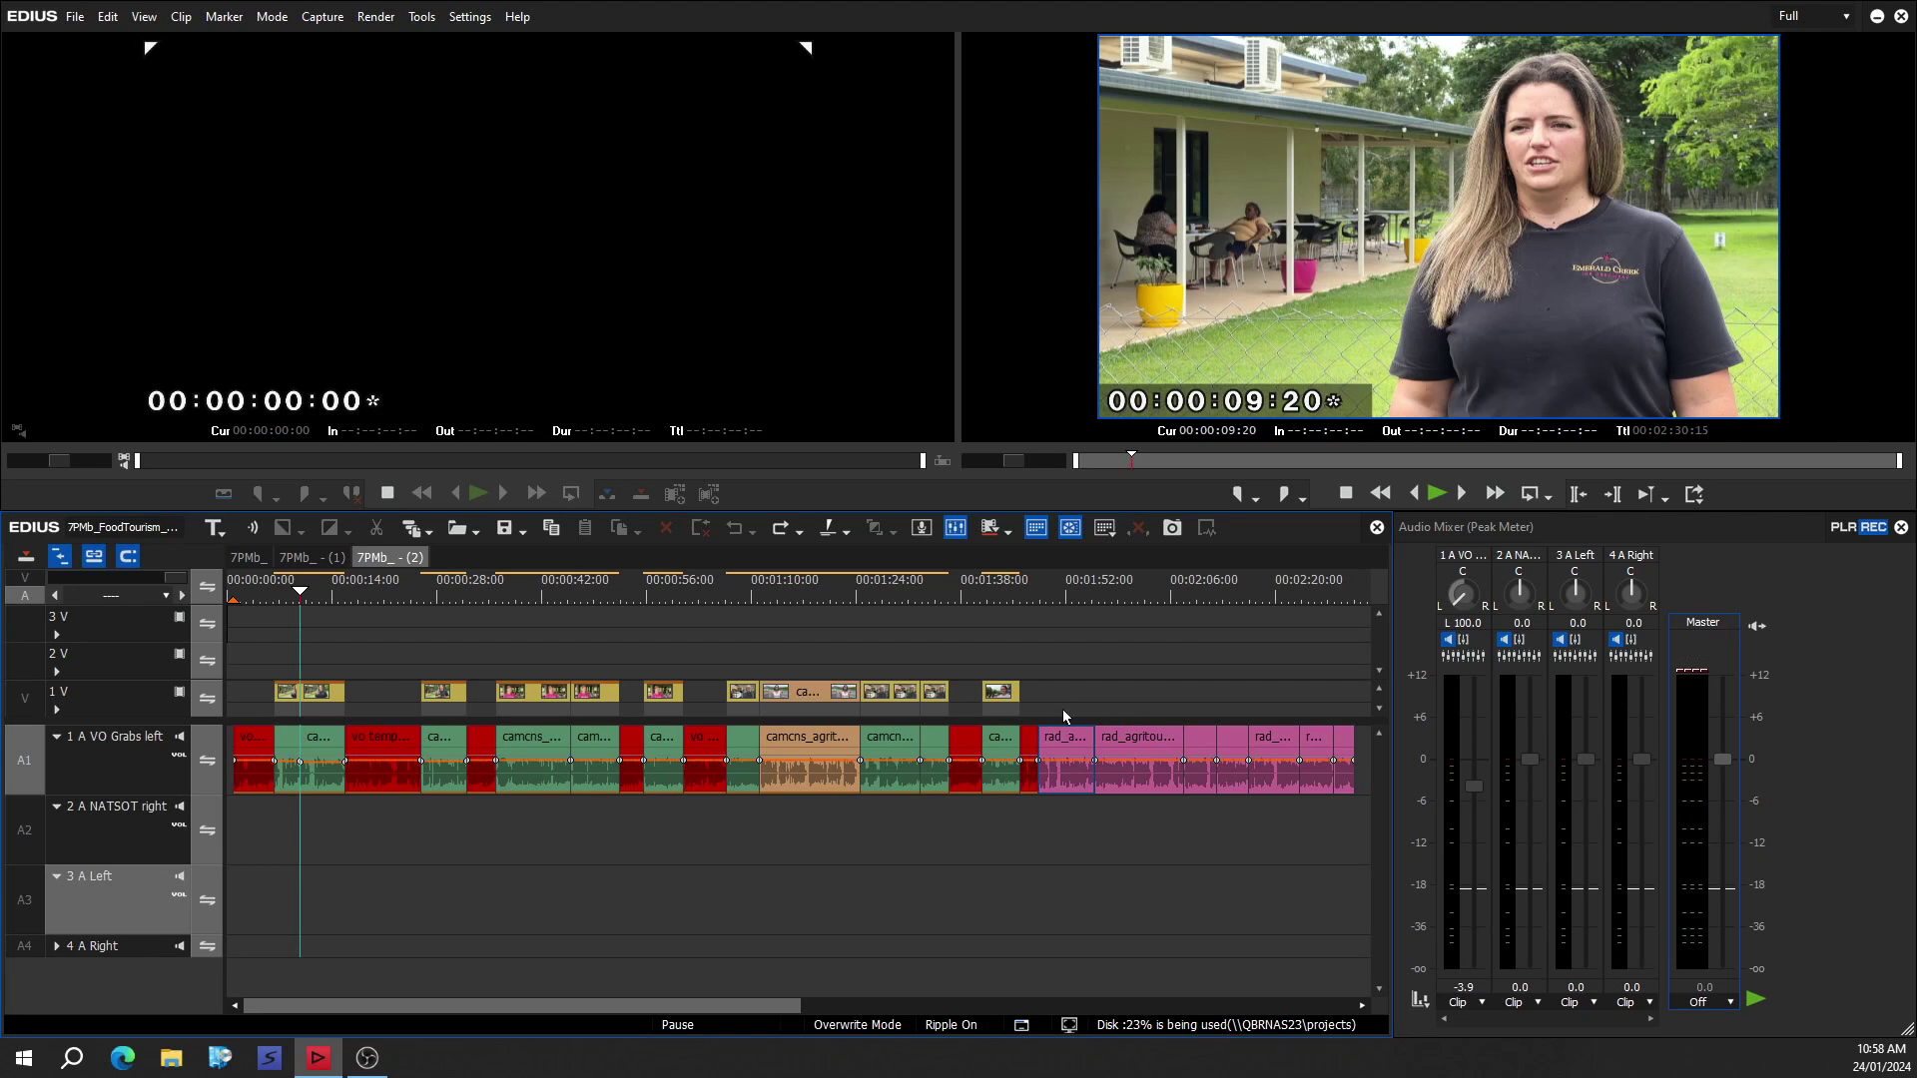
Cut the first rad_agritourism clip and paste it onto track 3 A Left at the sequence start, 00:00:00:20.
click(1064, 751)
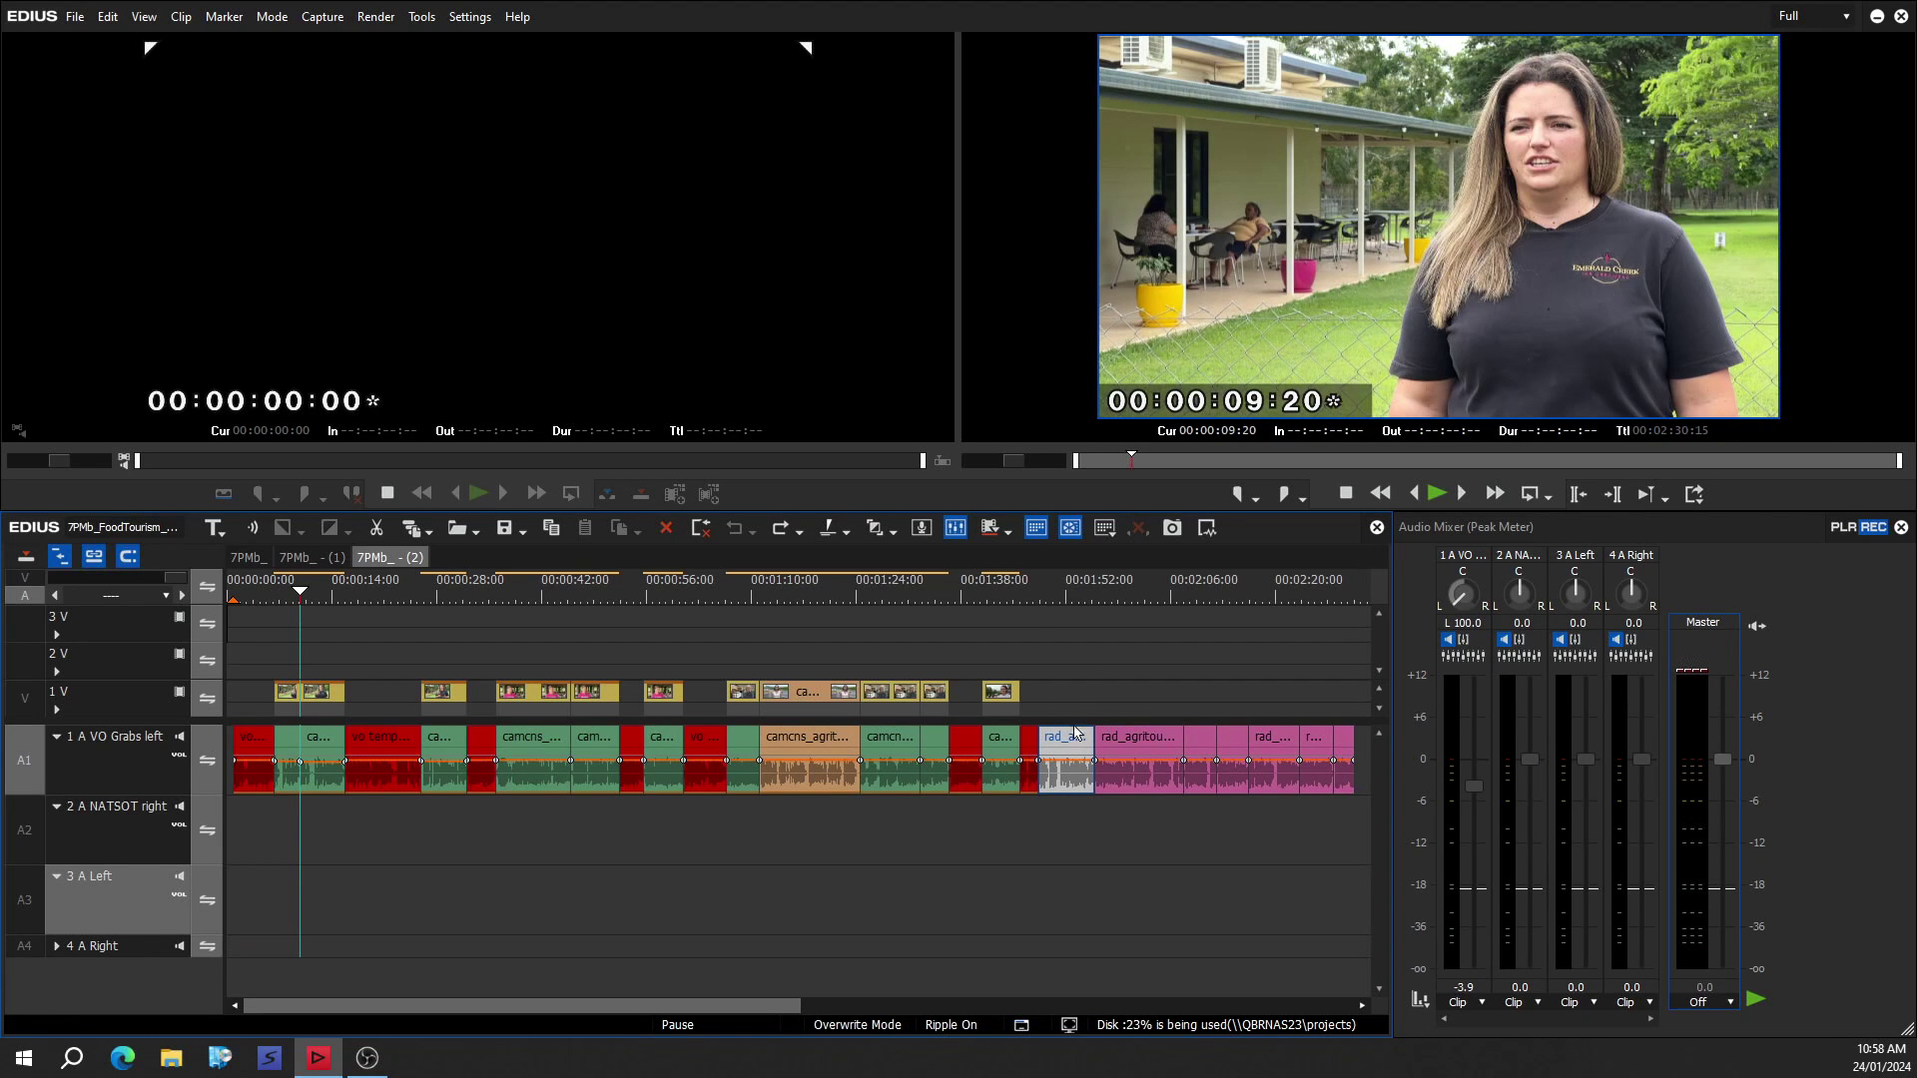
click(249, 597)
key(a)
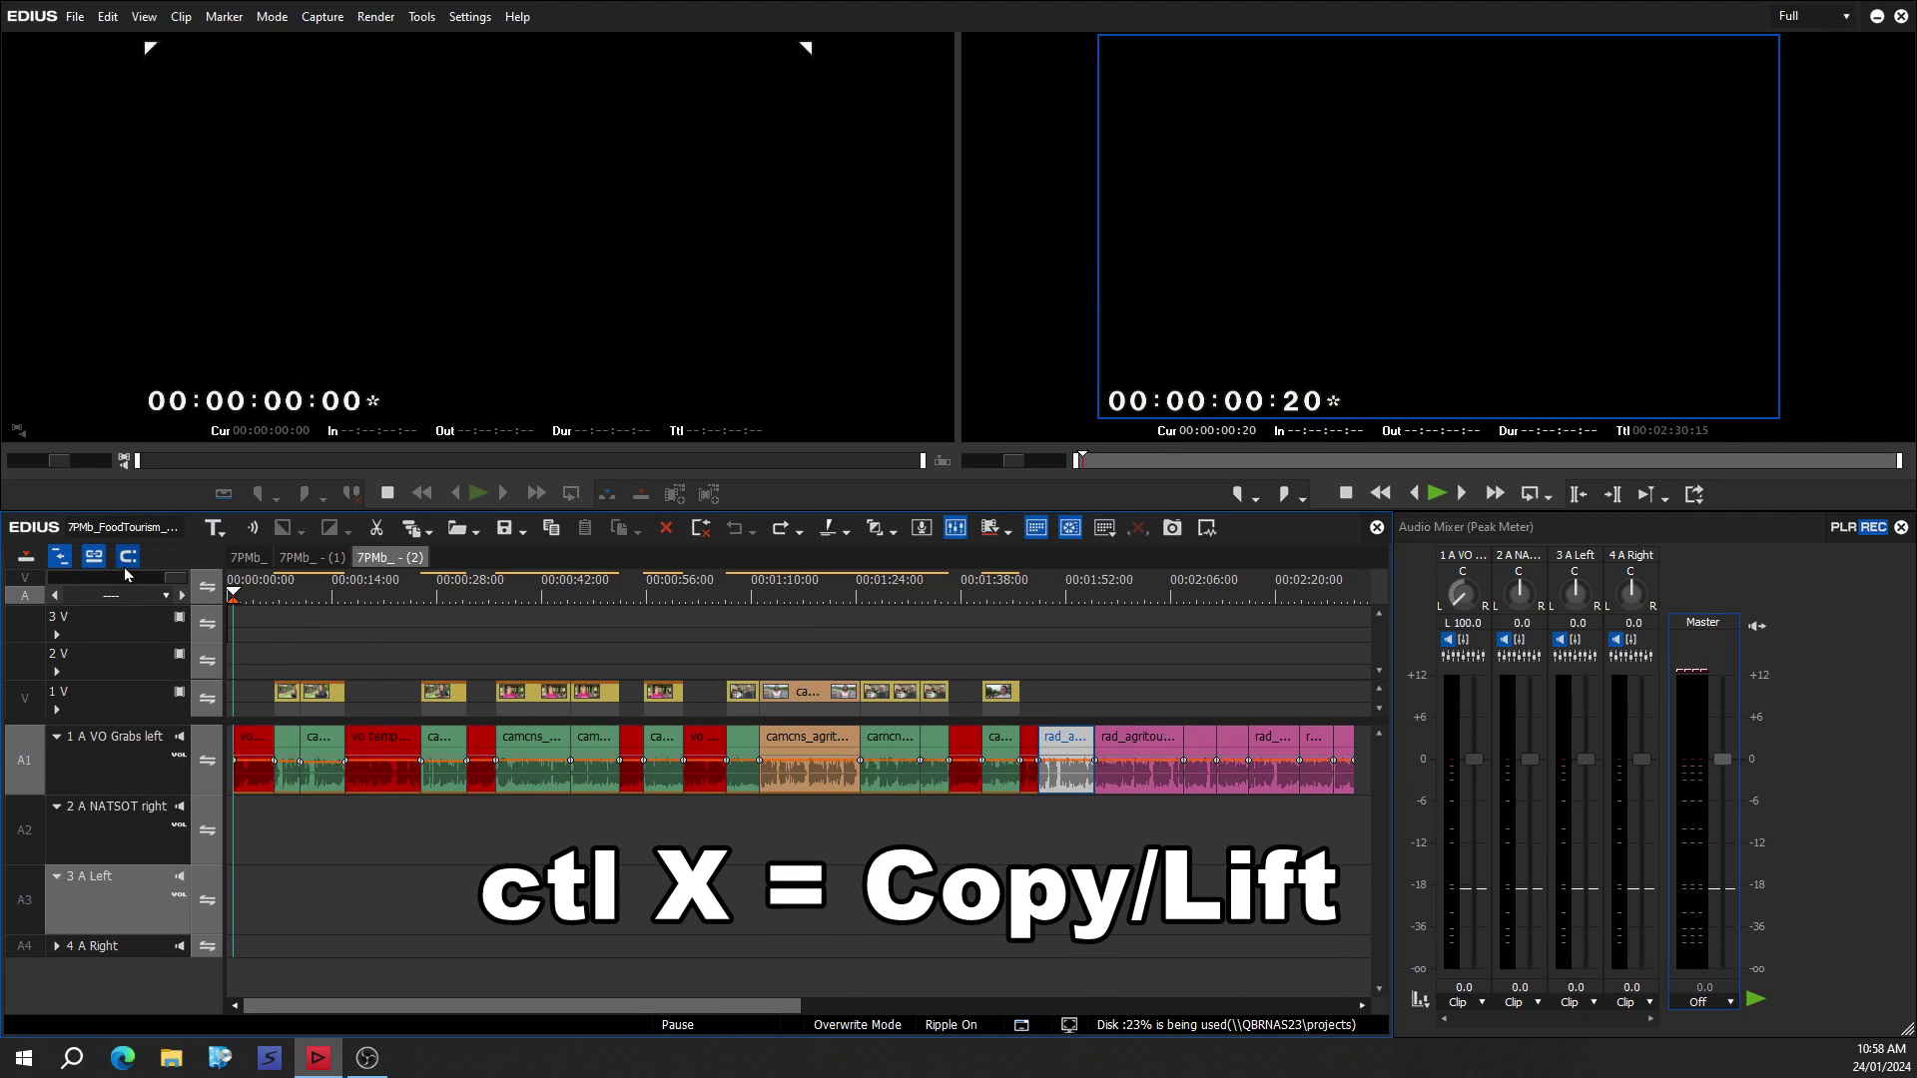
key(ctrl+x)
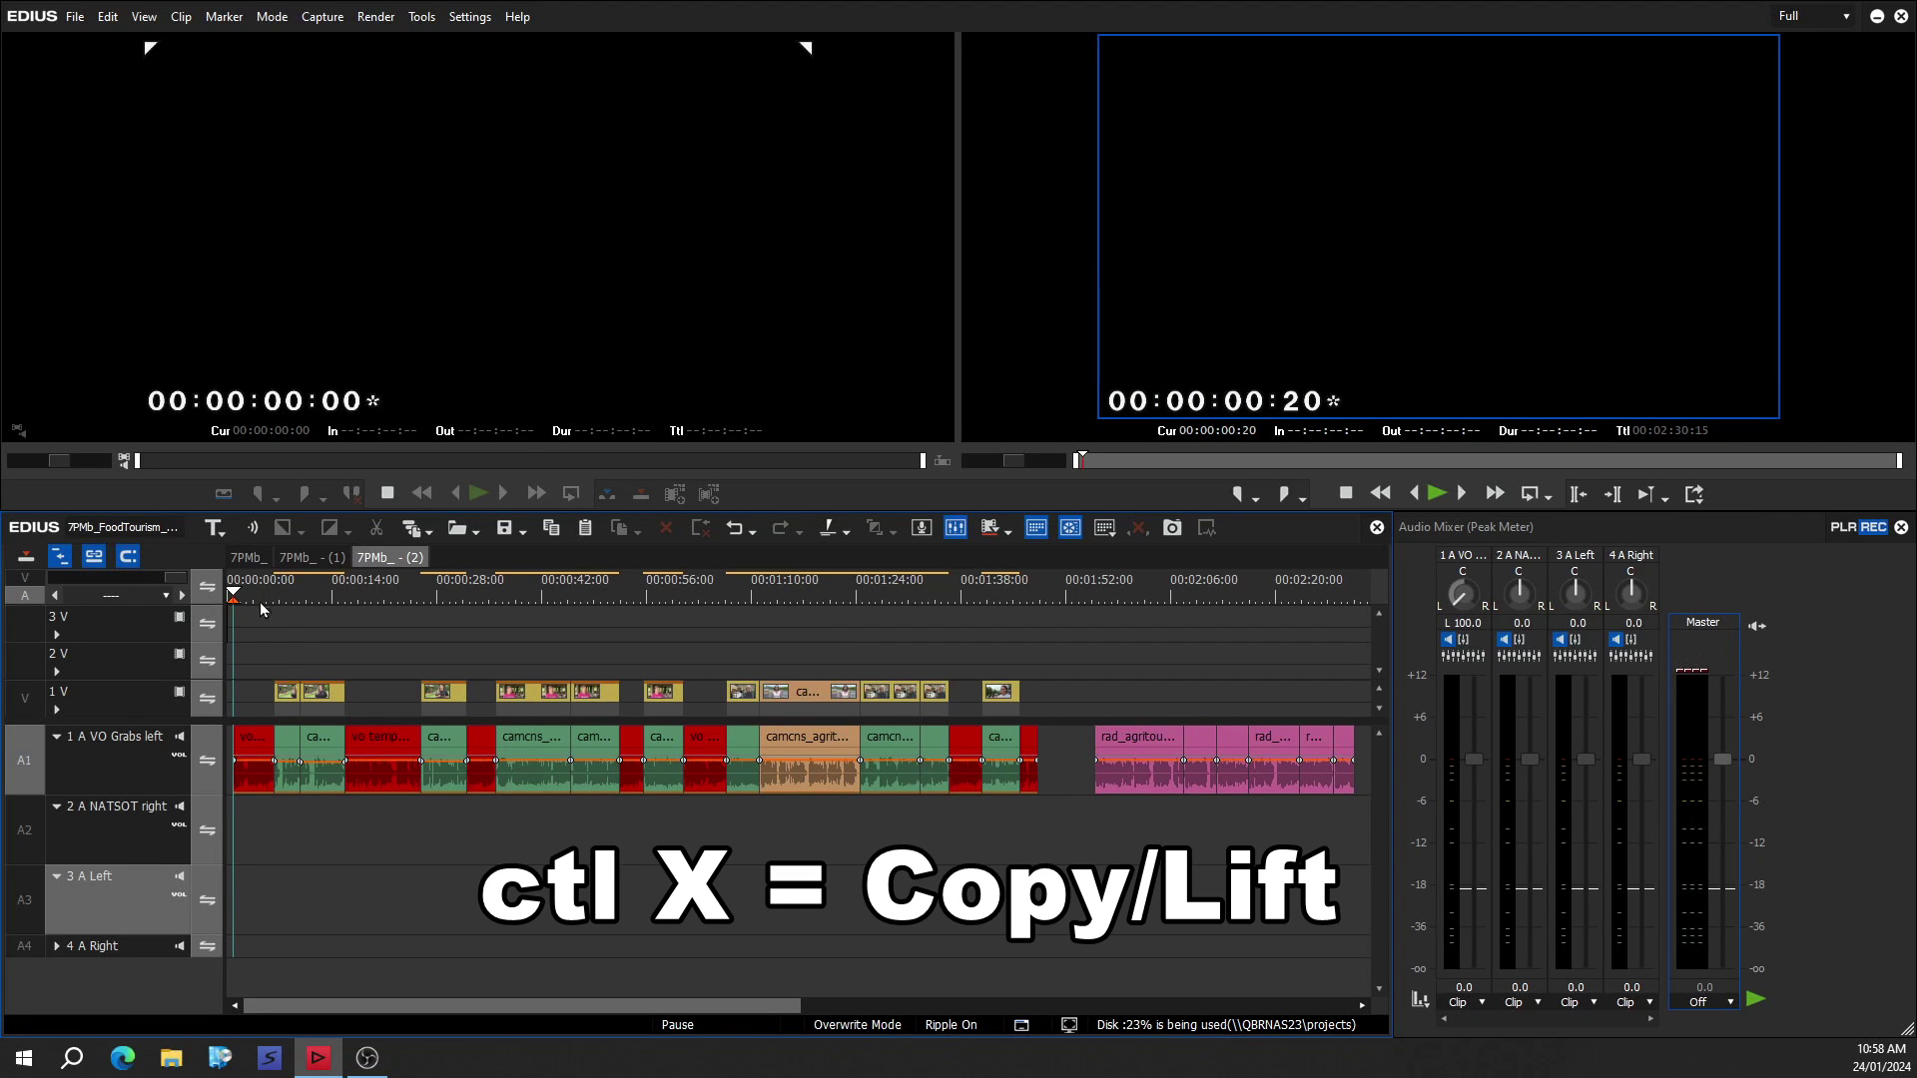
drag(238, 596, 234, 599)
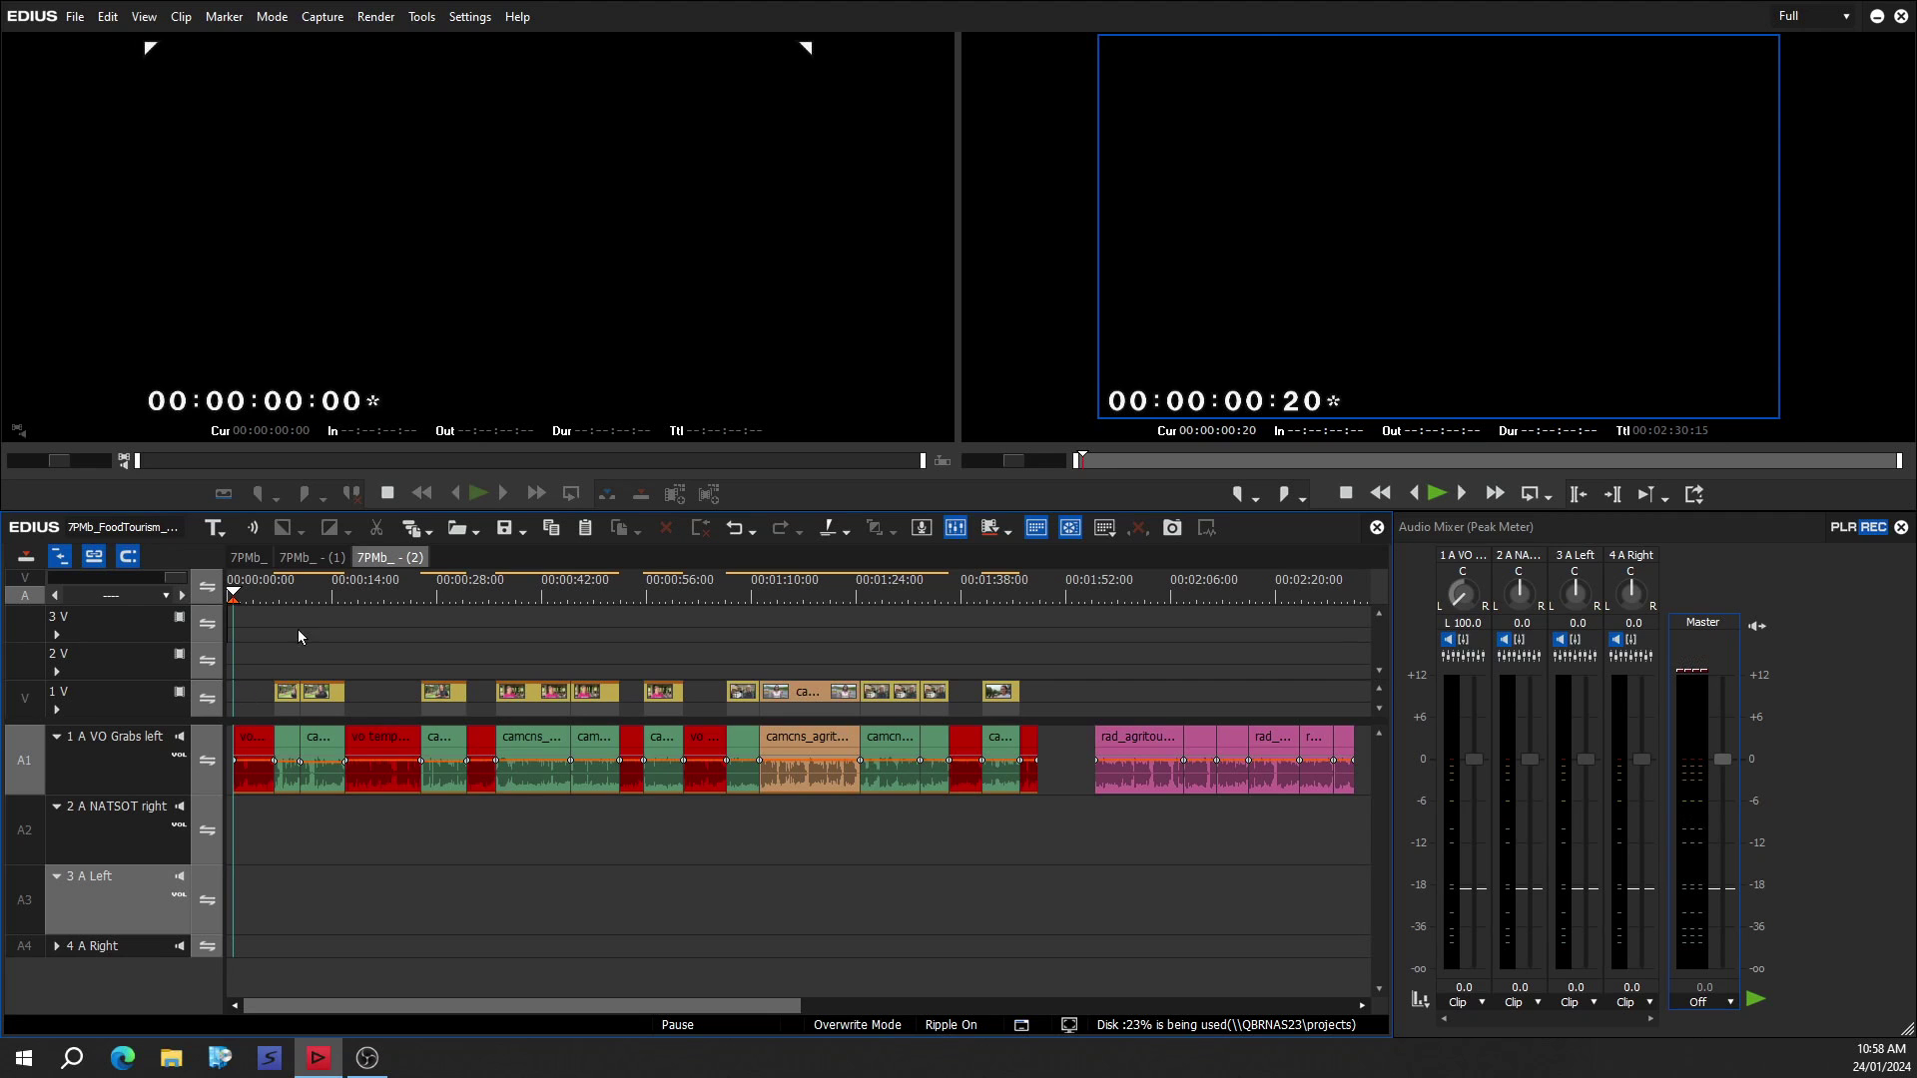
key(ctrl+v)
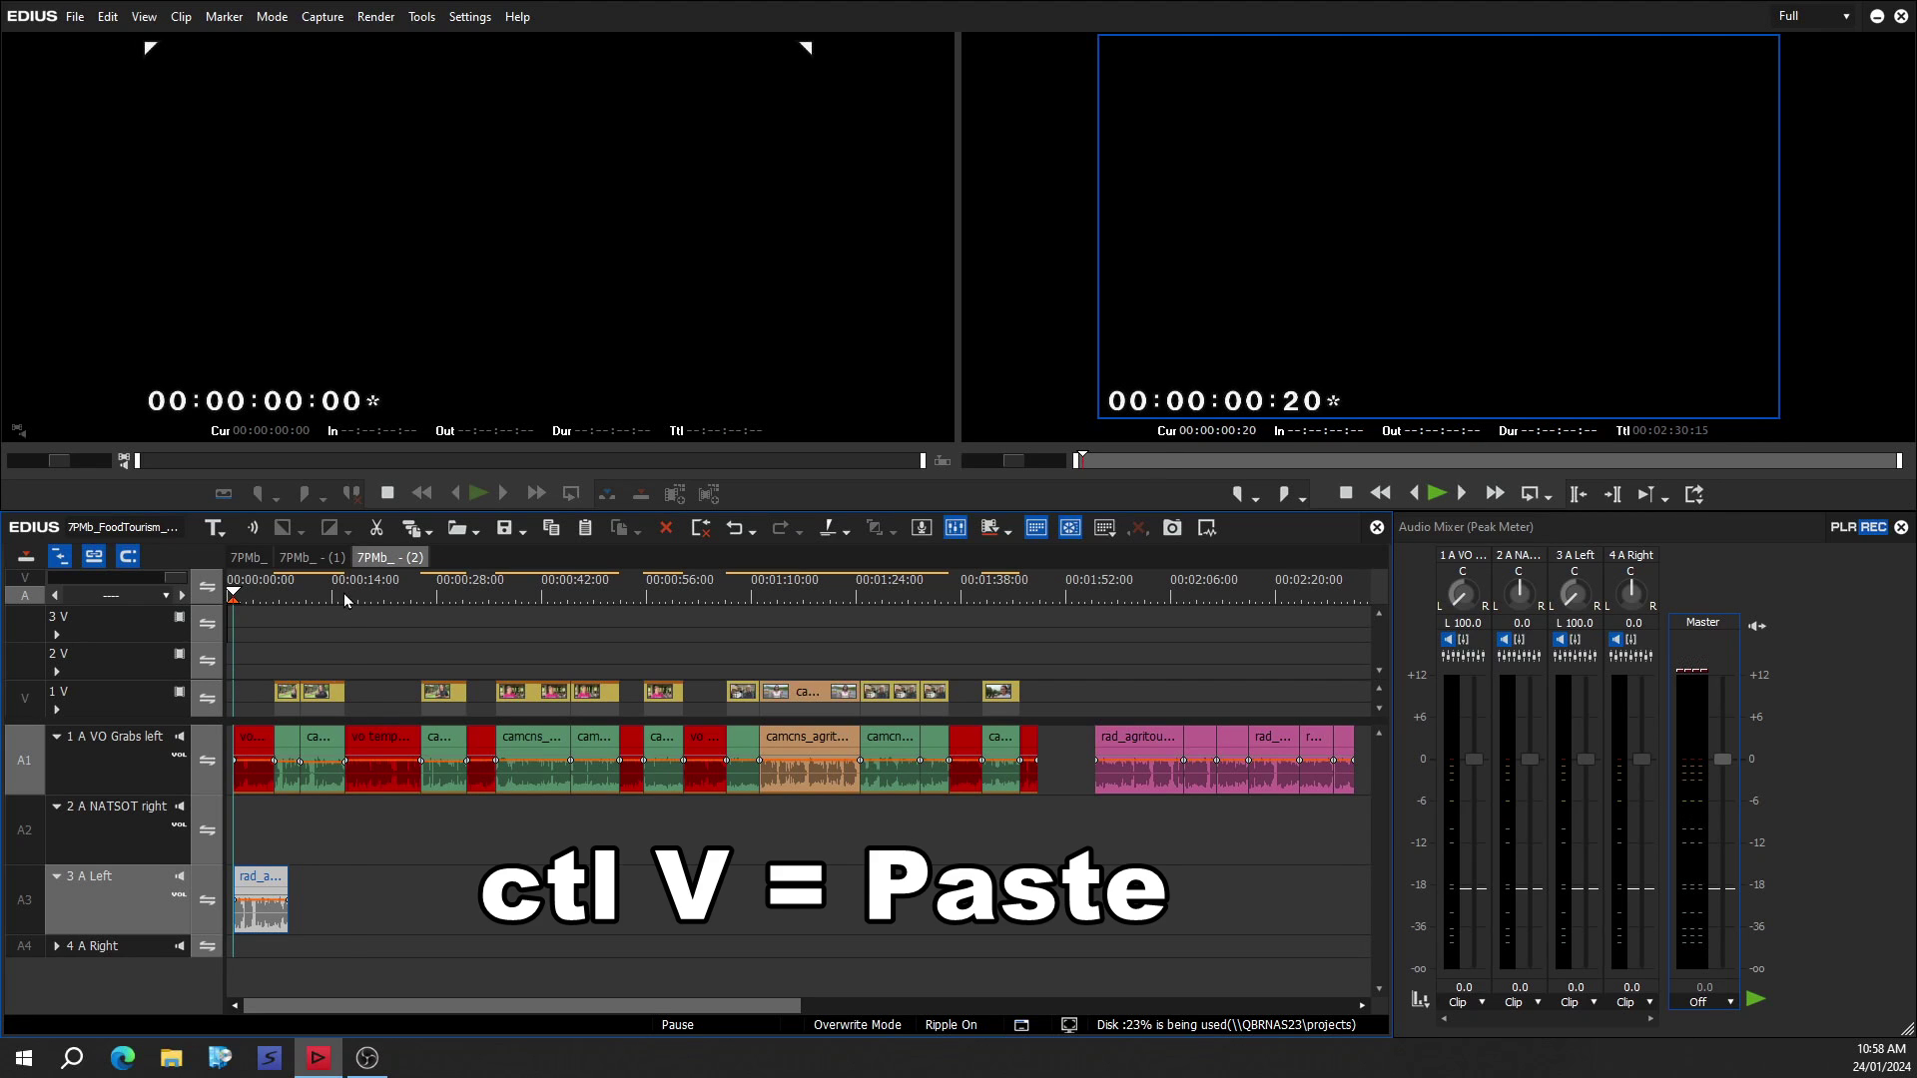
Cut the second rad_agritourism clip and paste it onto track 3 A Left at 00:00:15:21, beneath the second temp voice-over.
click(344, 594)
click(1136, 763)
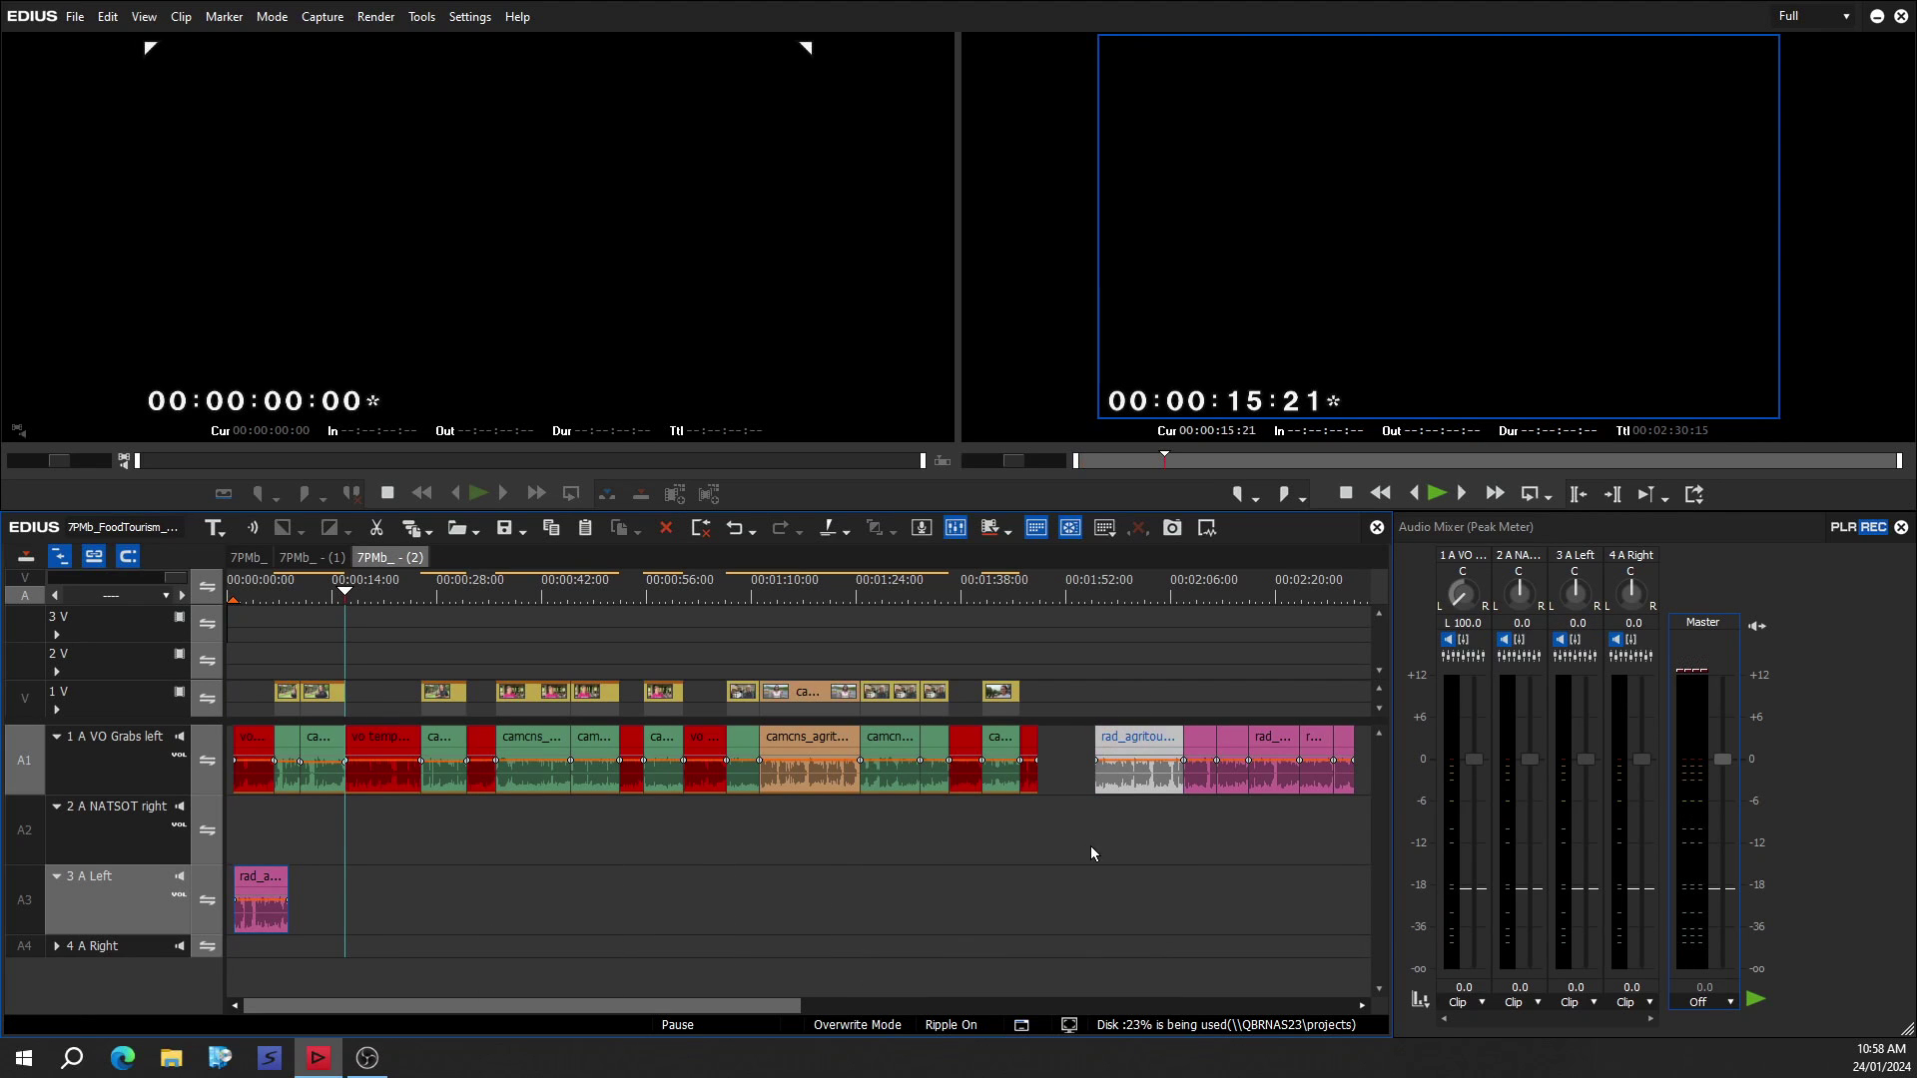
key(ctrl+x)
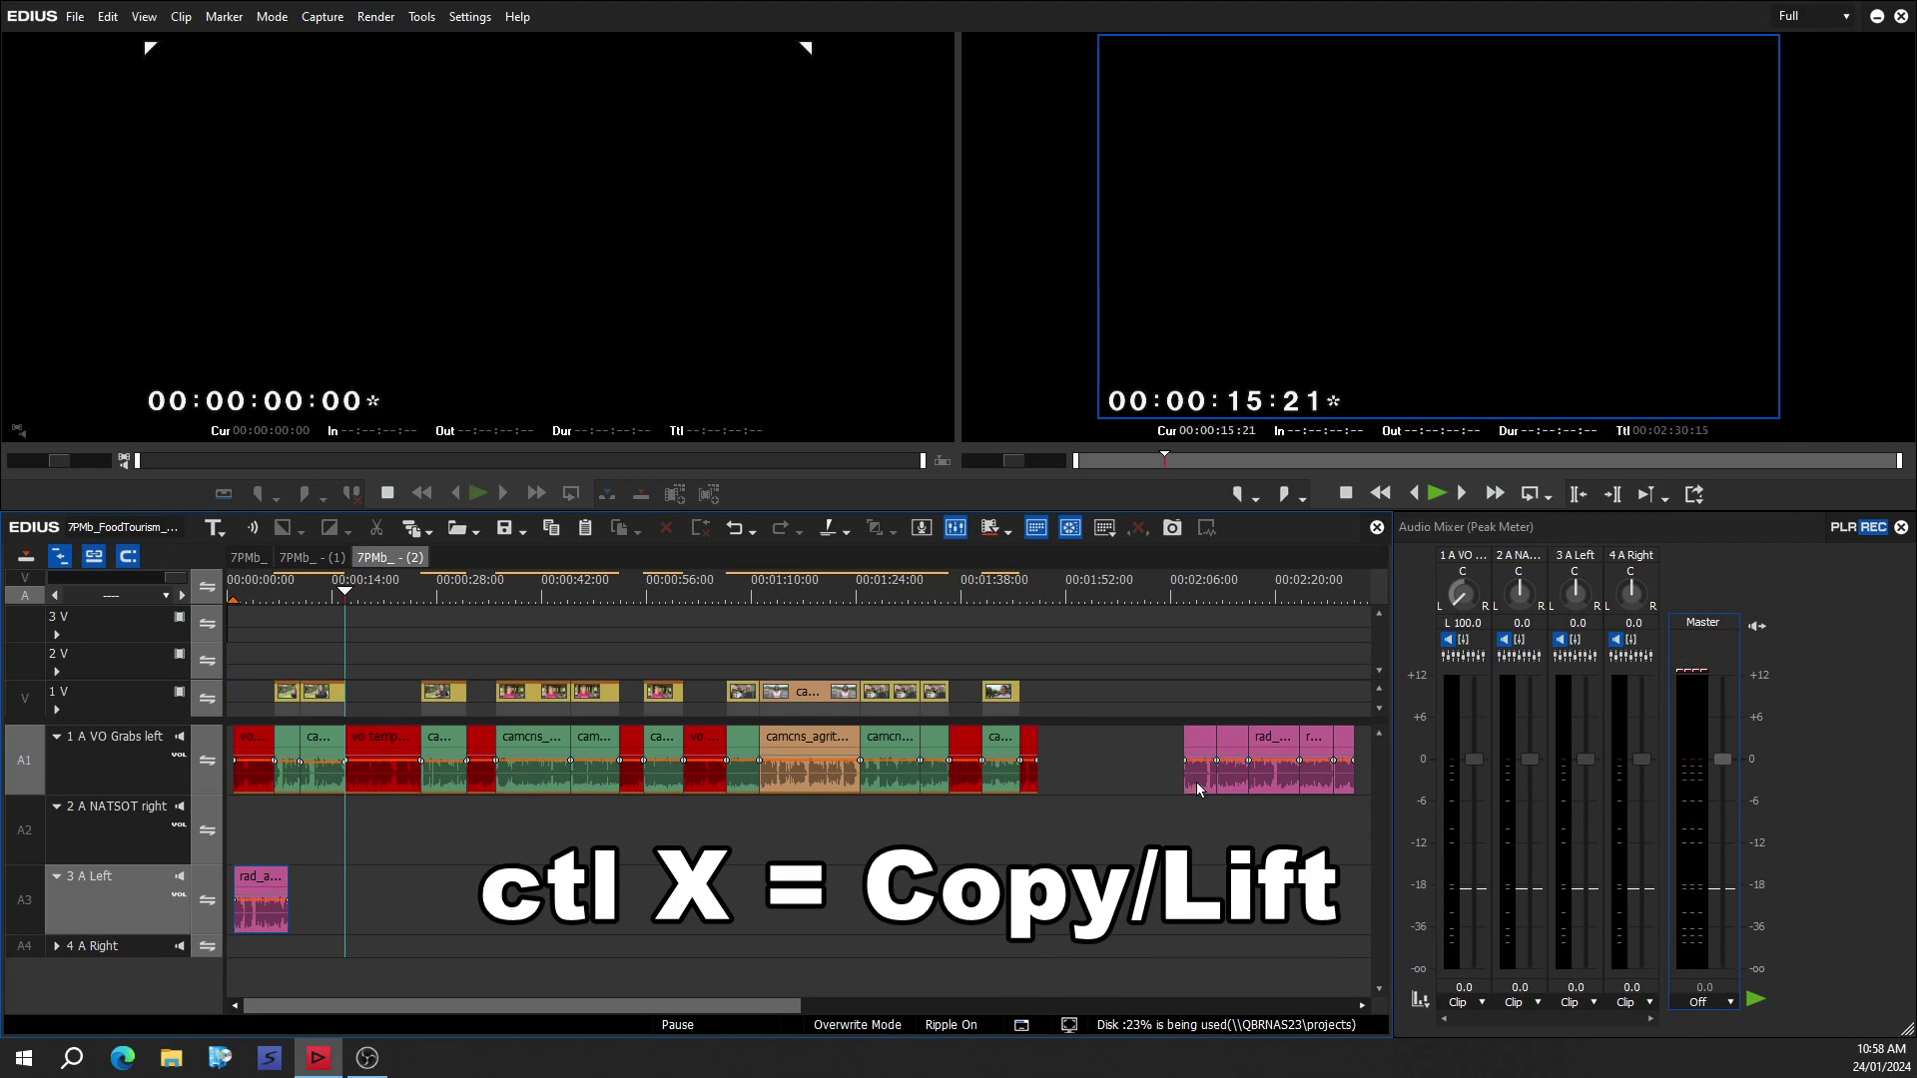
key(ctrl+v)
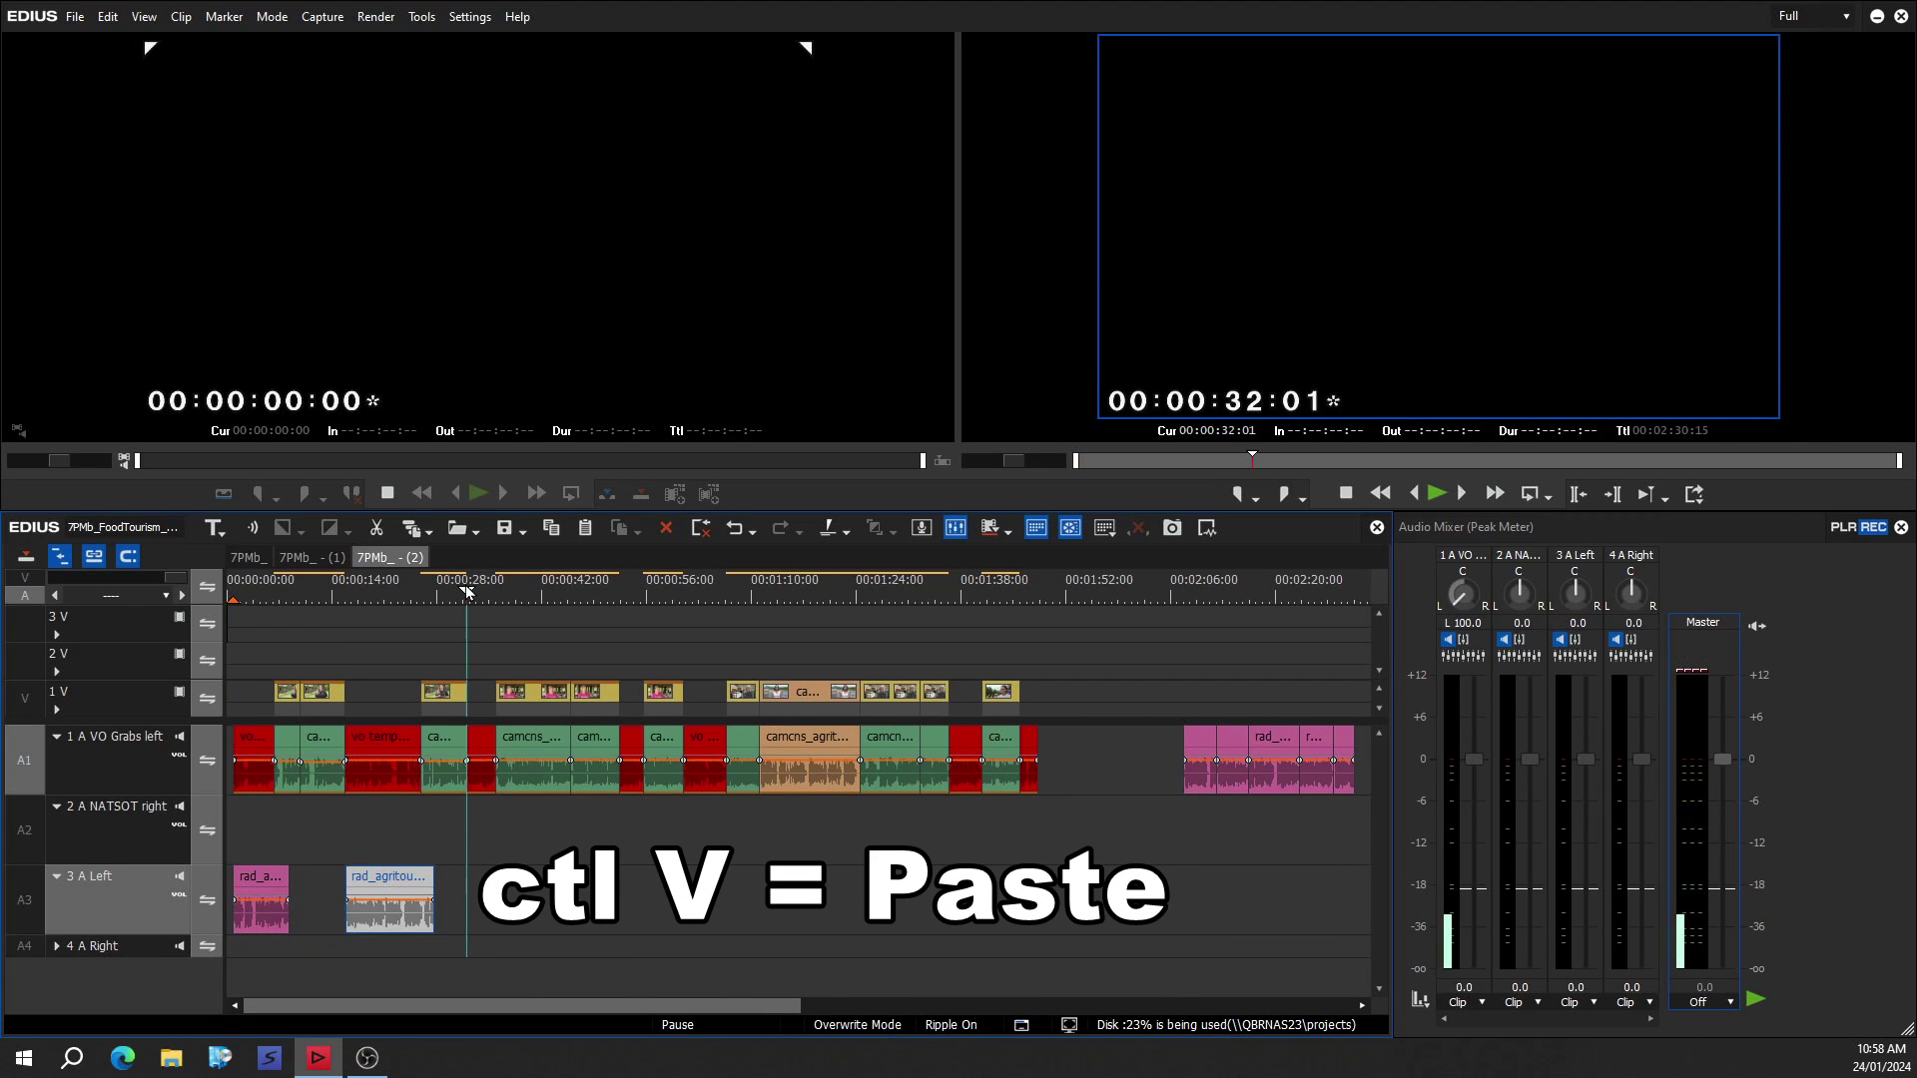
Move the third and fourth rad_agritourism clips onto track 3 A Left at 00:00:32:01 and 00:00:52:11 by cutting and pasting.
click(1196, 769)
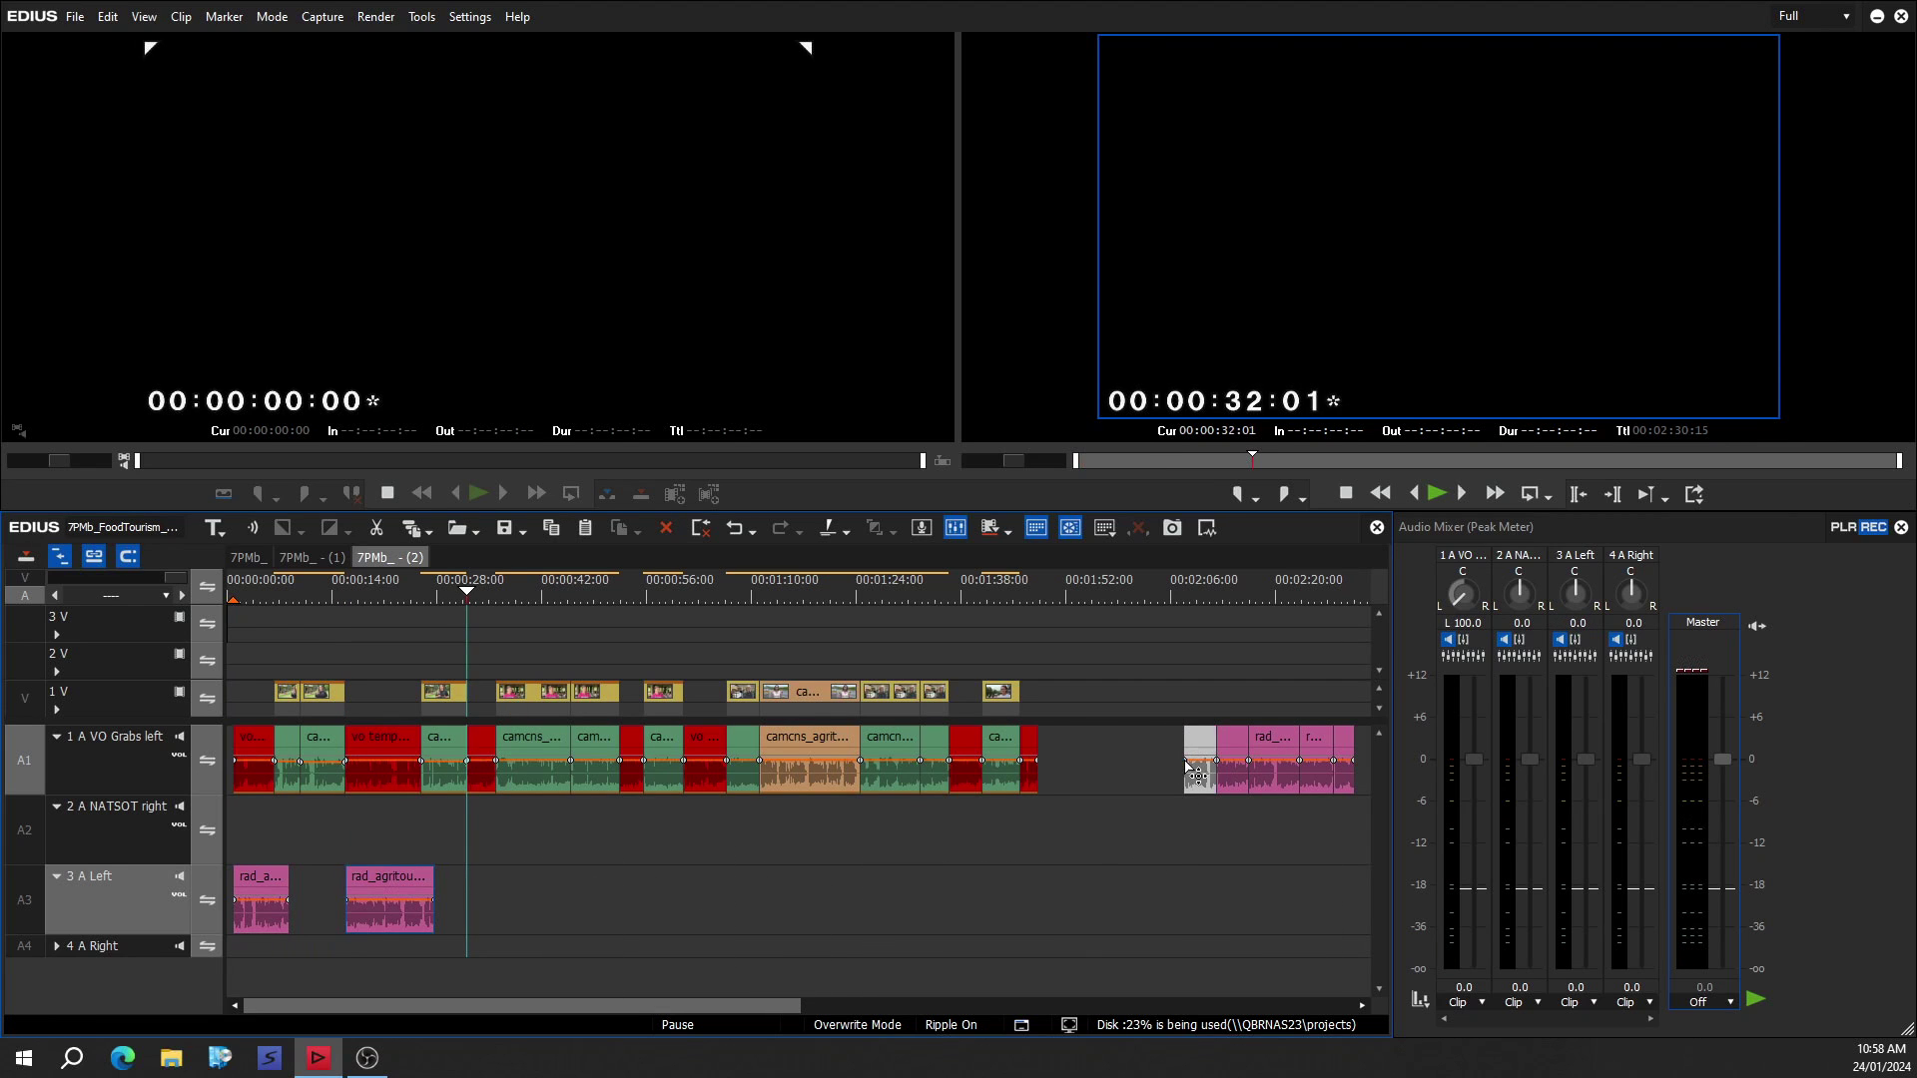
key(ctrl+v)
click(621, 580)
click(1228, 757)
key(ctrl+x)
key(ctrl+v)
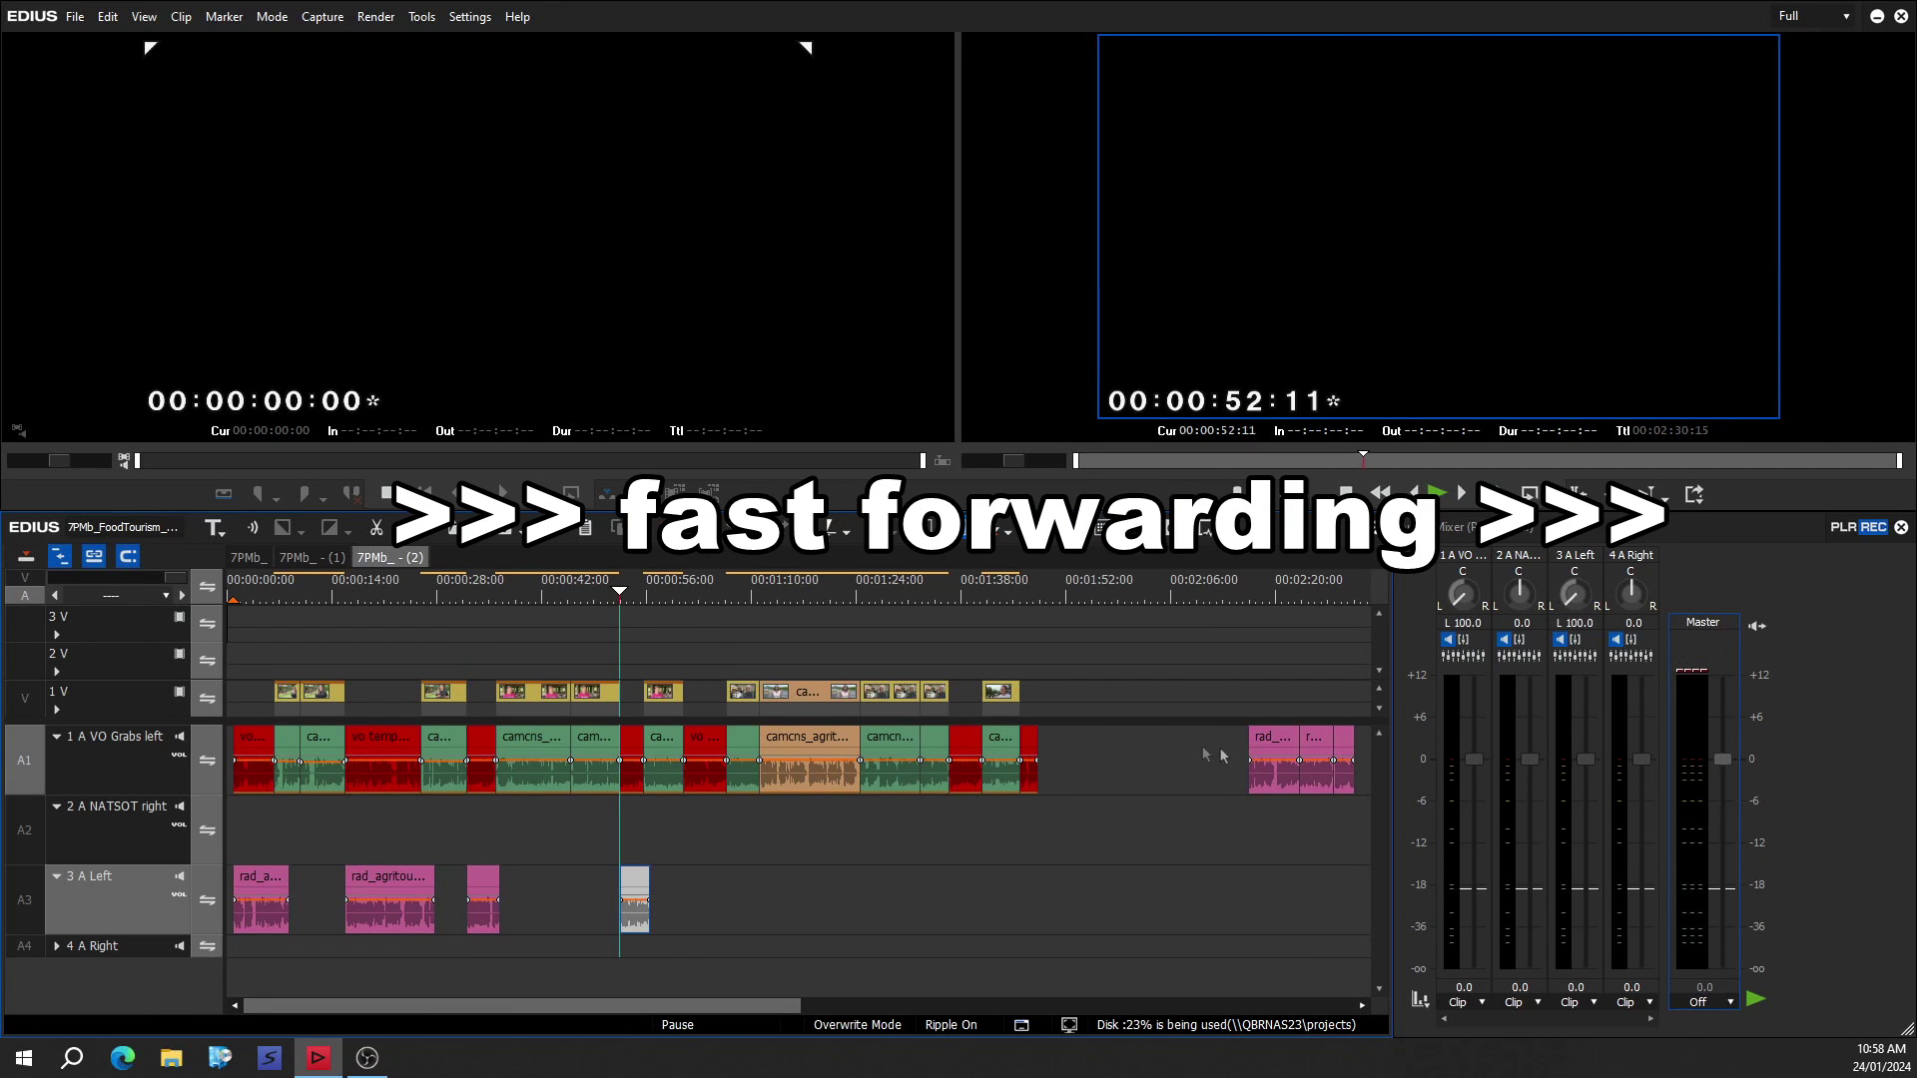
Move the remaining rad_agritourism clips onto track 3 A Left beneath their matching temp voice-overs, placing the sixth at 00:01:36:10.
click(684, 579)
click(1262, 757)
key(ctrl+x)
key(ctrl+v)
click(950, 586)
click(1311, 757)
key(ctrl+x)
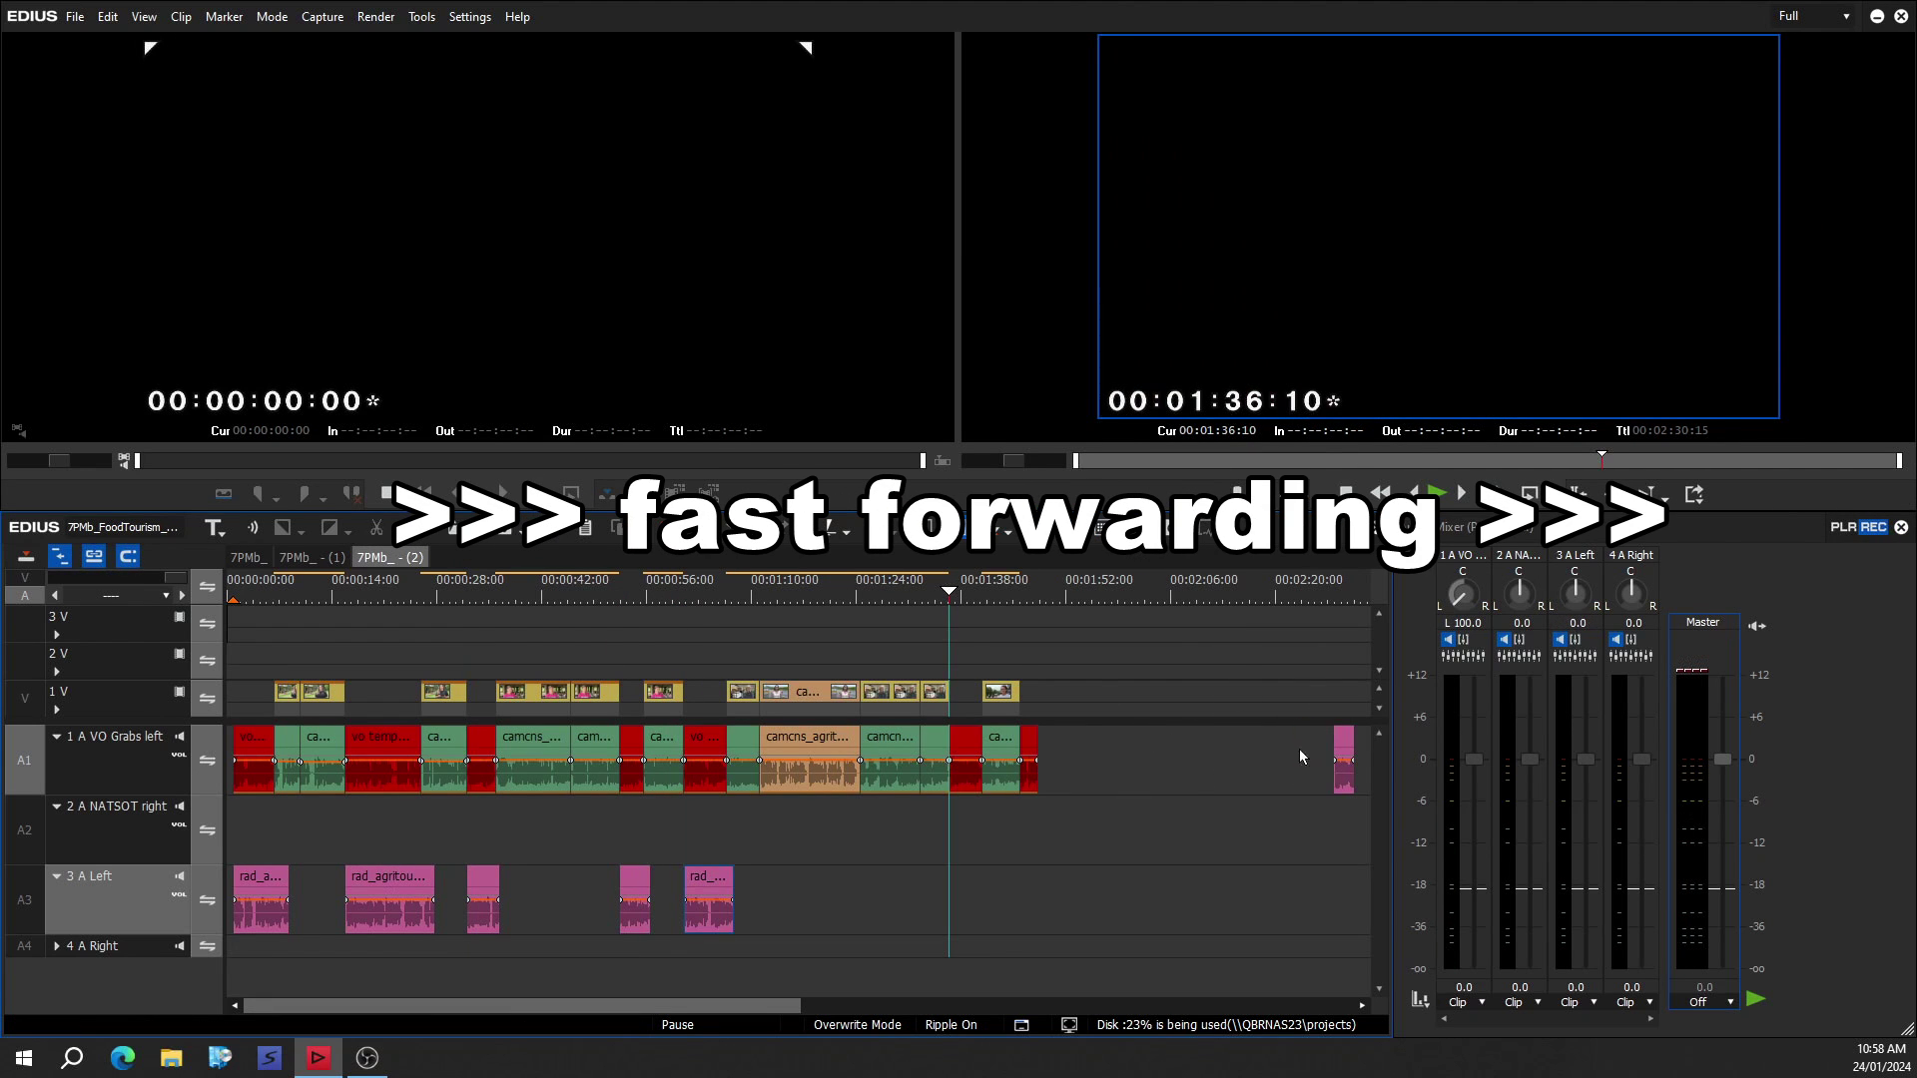
key(ctrl+v)
click(1019, 587)
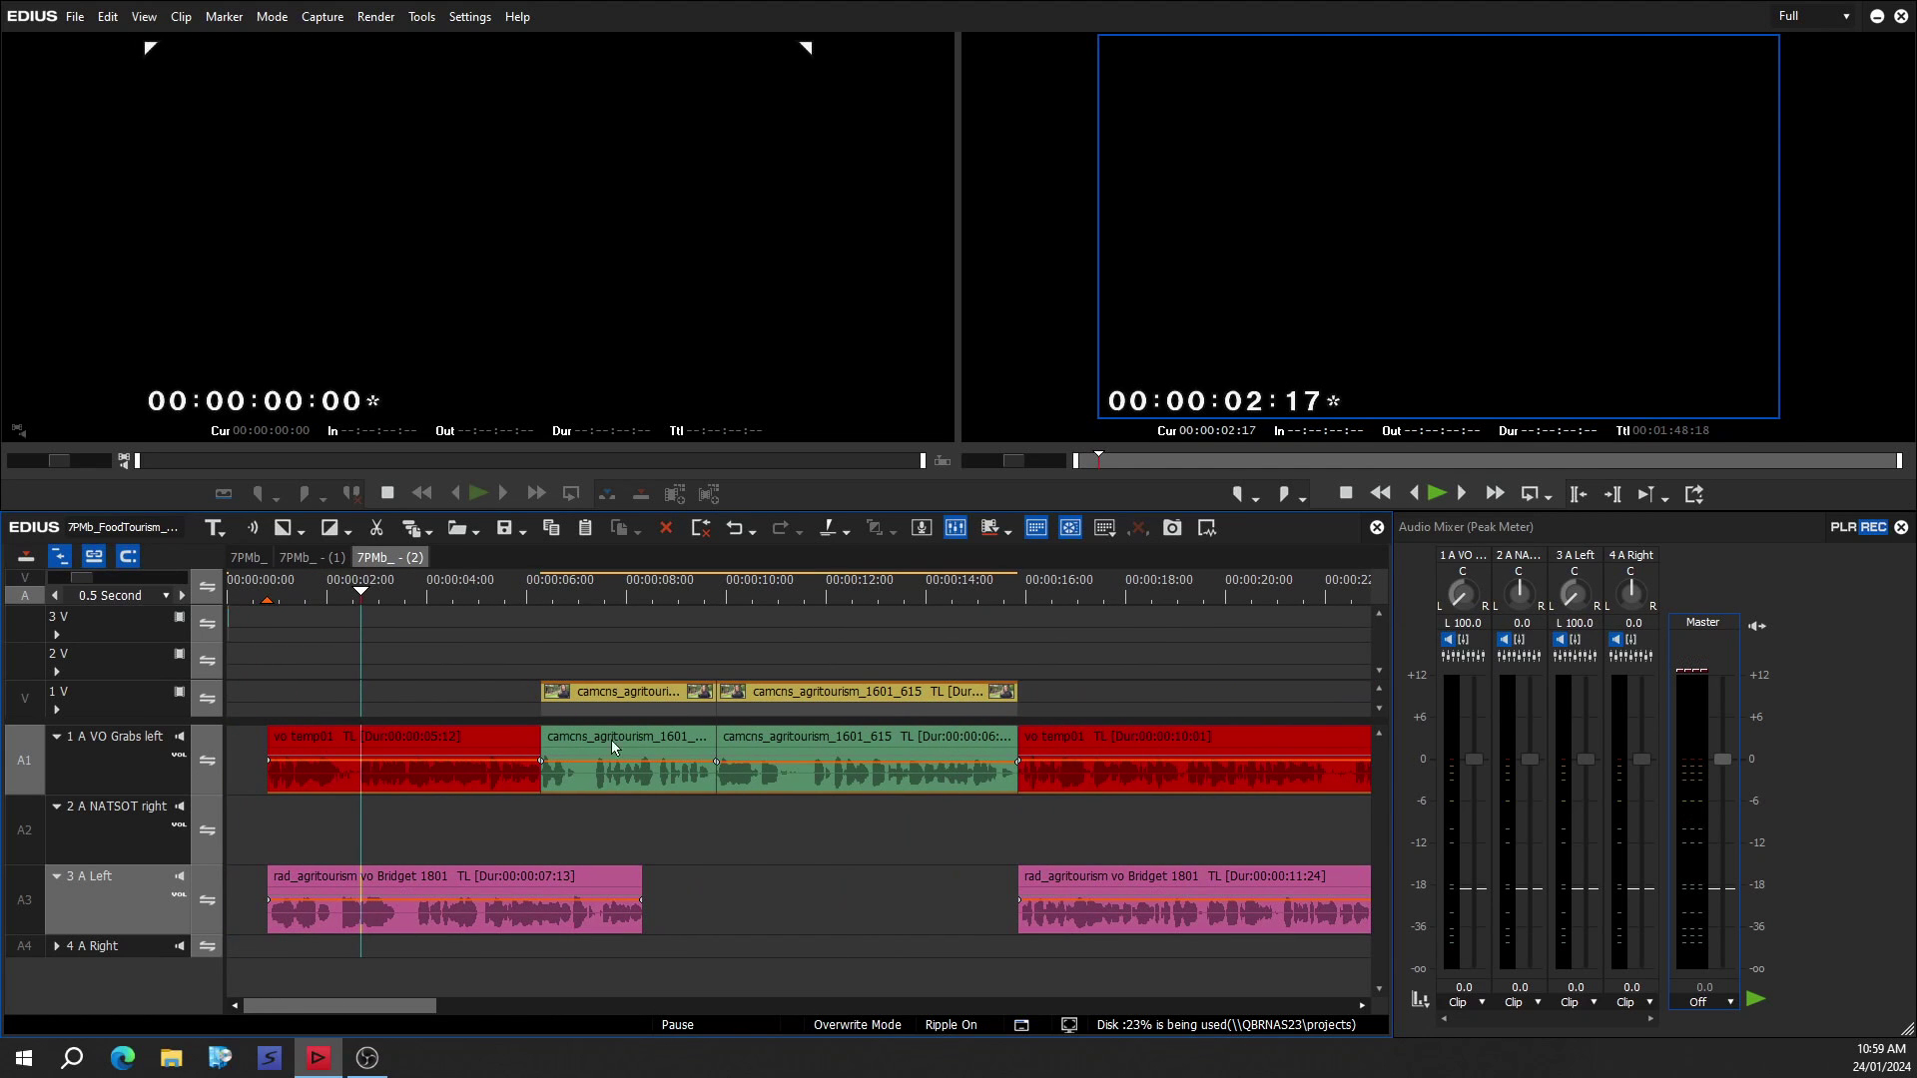
Shift everything from the first grab onward to the first voice-over's end, and move that voice-over onto A1 over the temp.
drag(593, 747, 689, 760)
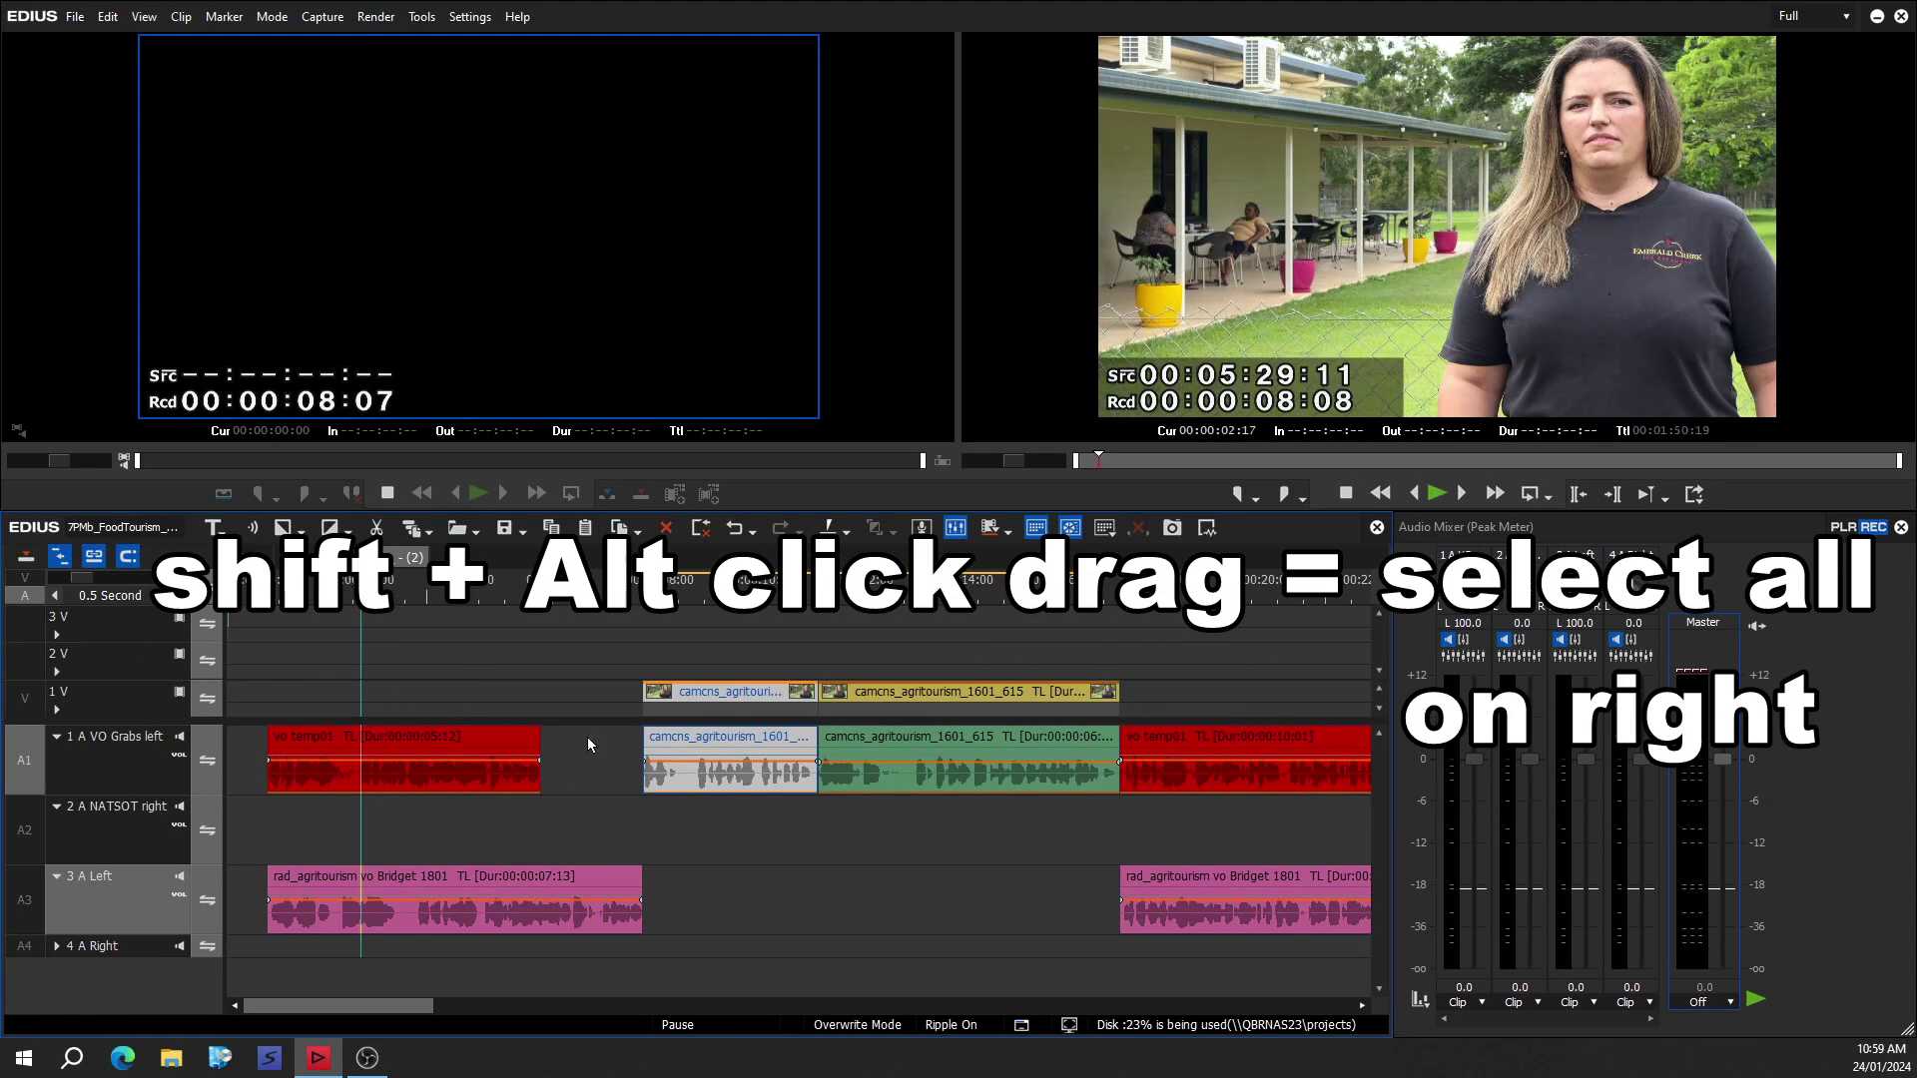
drag(596, 883, 564, 744)
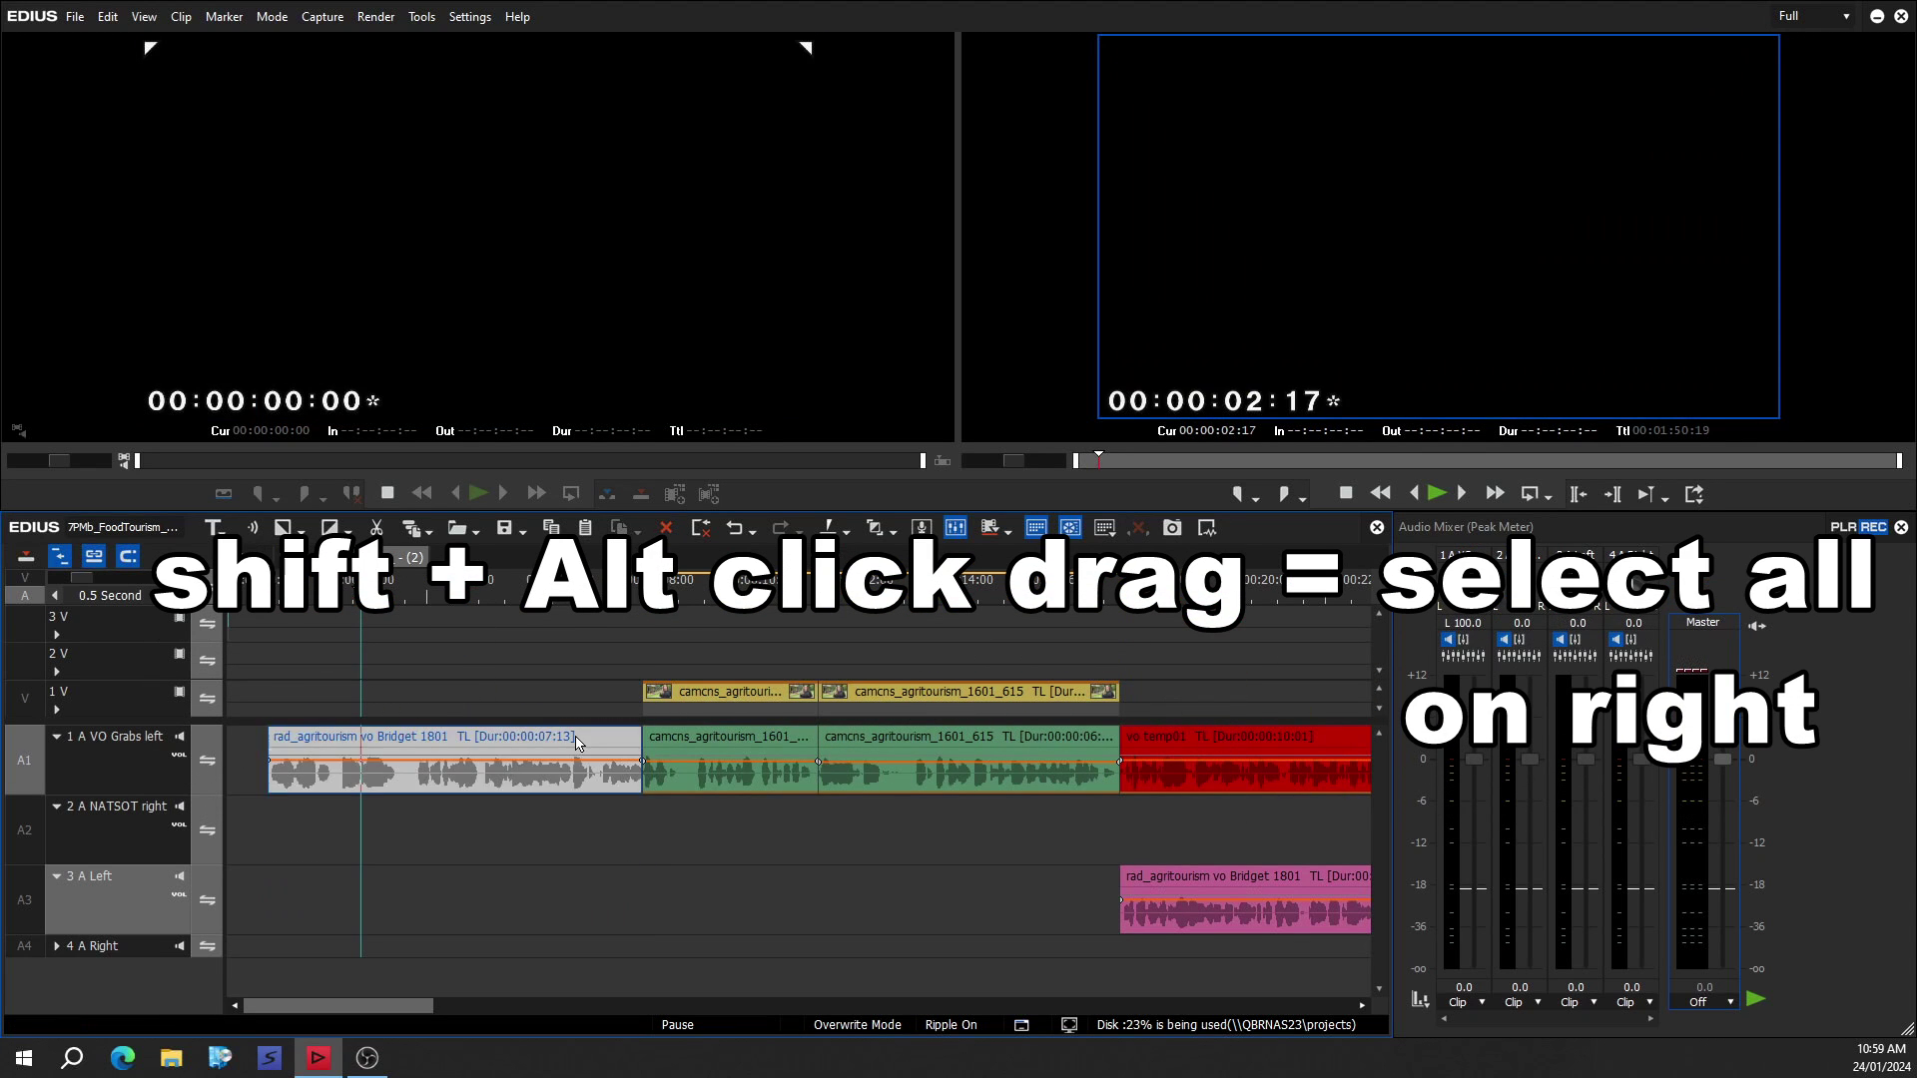
Try shifting everything from the grab after the second temp voice-over onward to the recorded voice-over's end, and undo it.
scroll(1229, 805, down, 5)
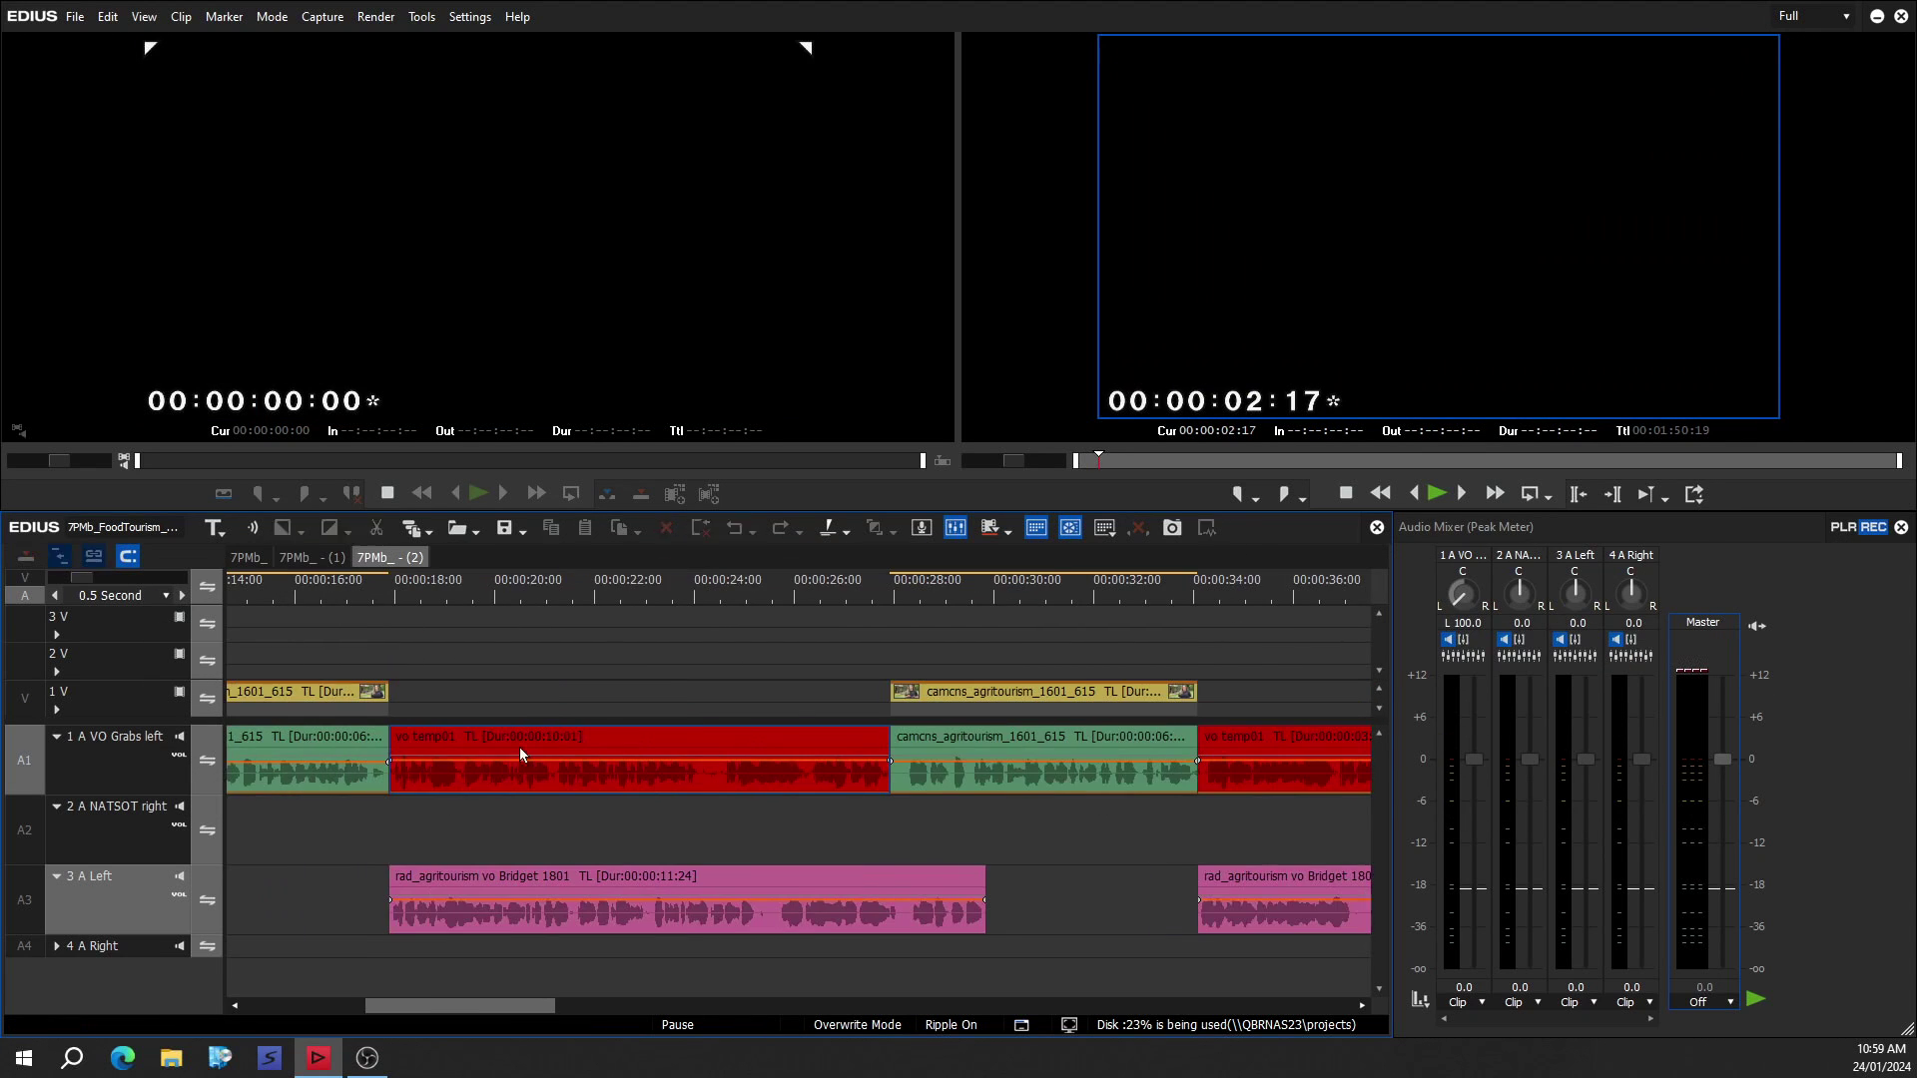
click(935, 744)
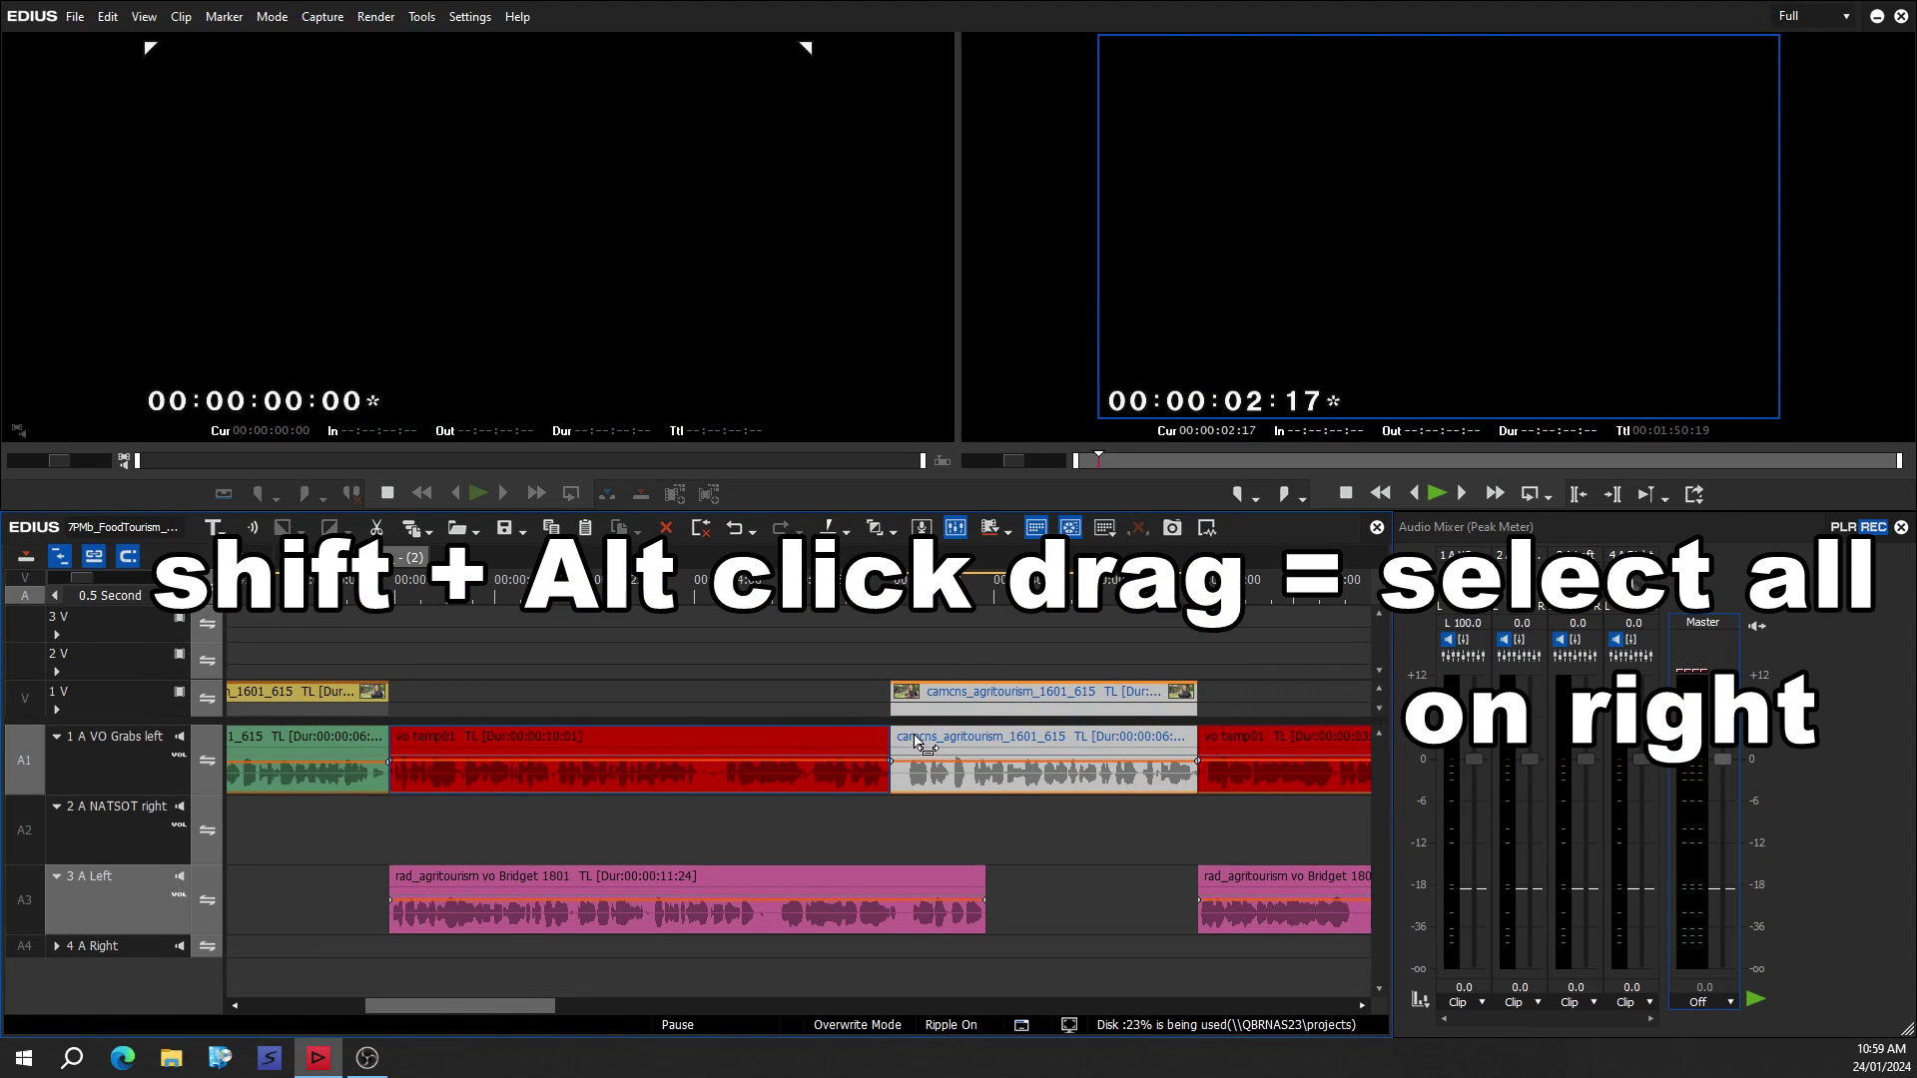
drag(916, 741, 999, 739)
scroll(1079, 736, down, 2)
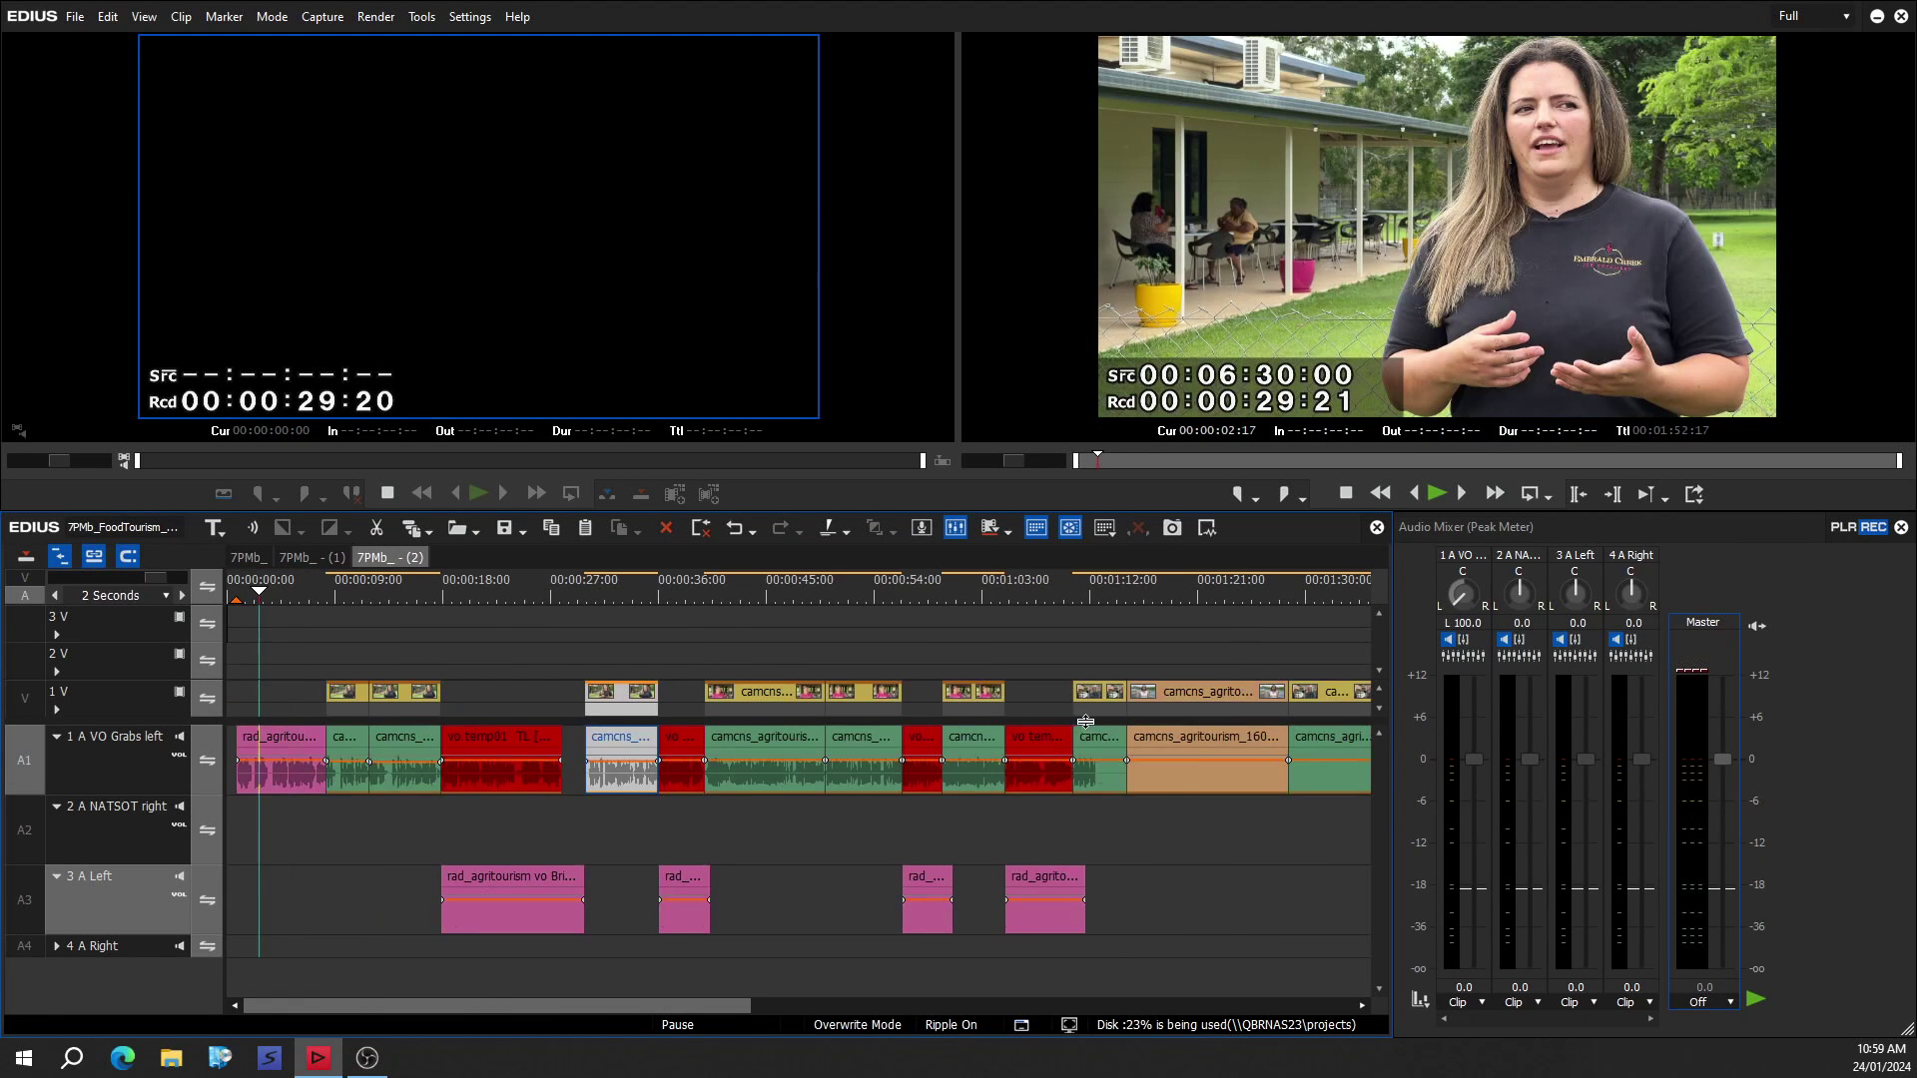
key(ctrl+z)
click(637, 644)
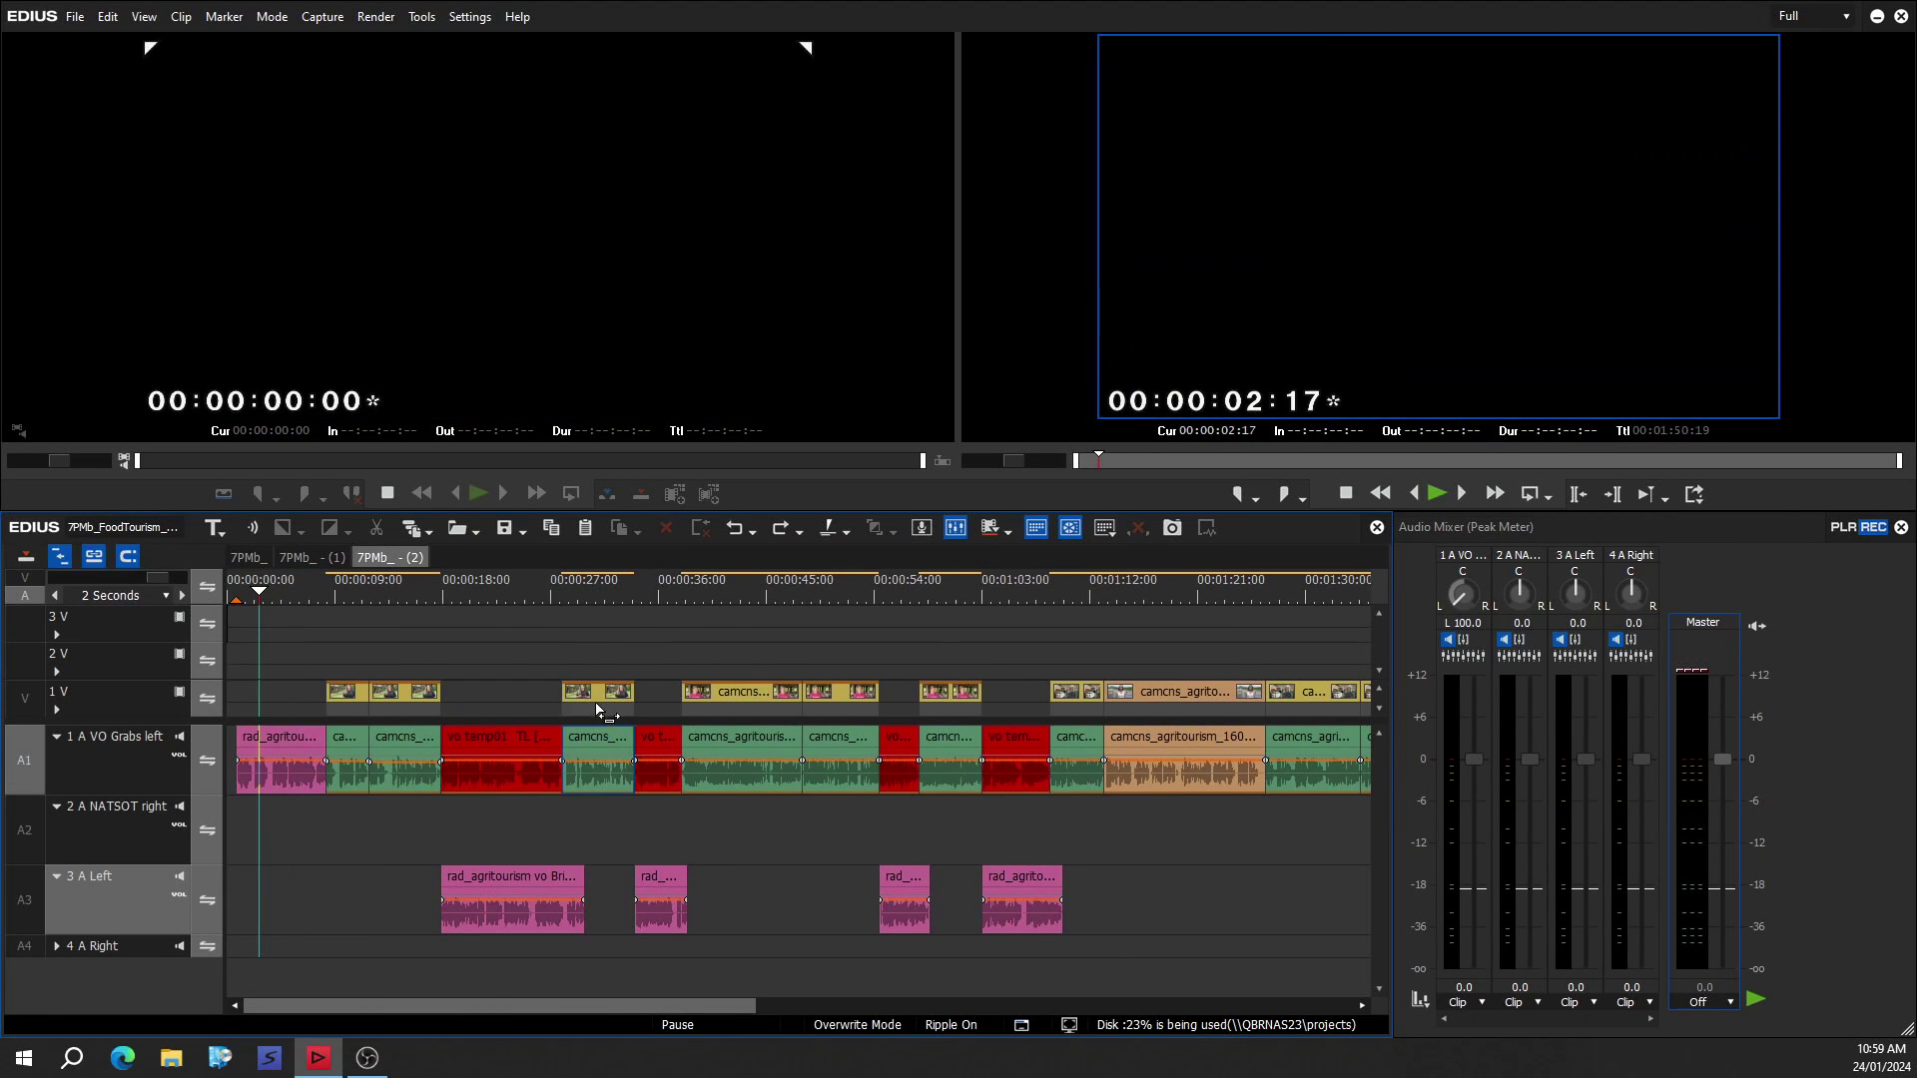
Shift the timeline after the second and third temp voice-overs to their recorded clips' ends, and move both recordings onto A1 over the temps.
mouse_move(589, 704)
mouse_down()
mouse_move(629, 709)
mouse_move(603, 702)
mouse_up()
drag(554, 876, 539, 767)
mouse_move(730, 699)
mouse_down()
mouse_move(757, 702)
mouse_move(739, 703)
mouse_up()
drag(681, 883, 697, 774)
Shift the timeline after the fourth and fifth temps to their recordings' ends, and move both recorded voice-overs onto A1 over the temps.
drag(982, 694, 994, 695)
drag(933, 878, 932, 768)
drag(1110, 694, 1123, 694)
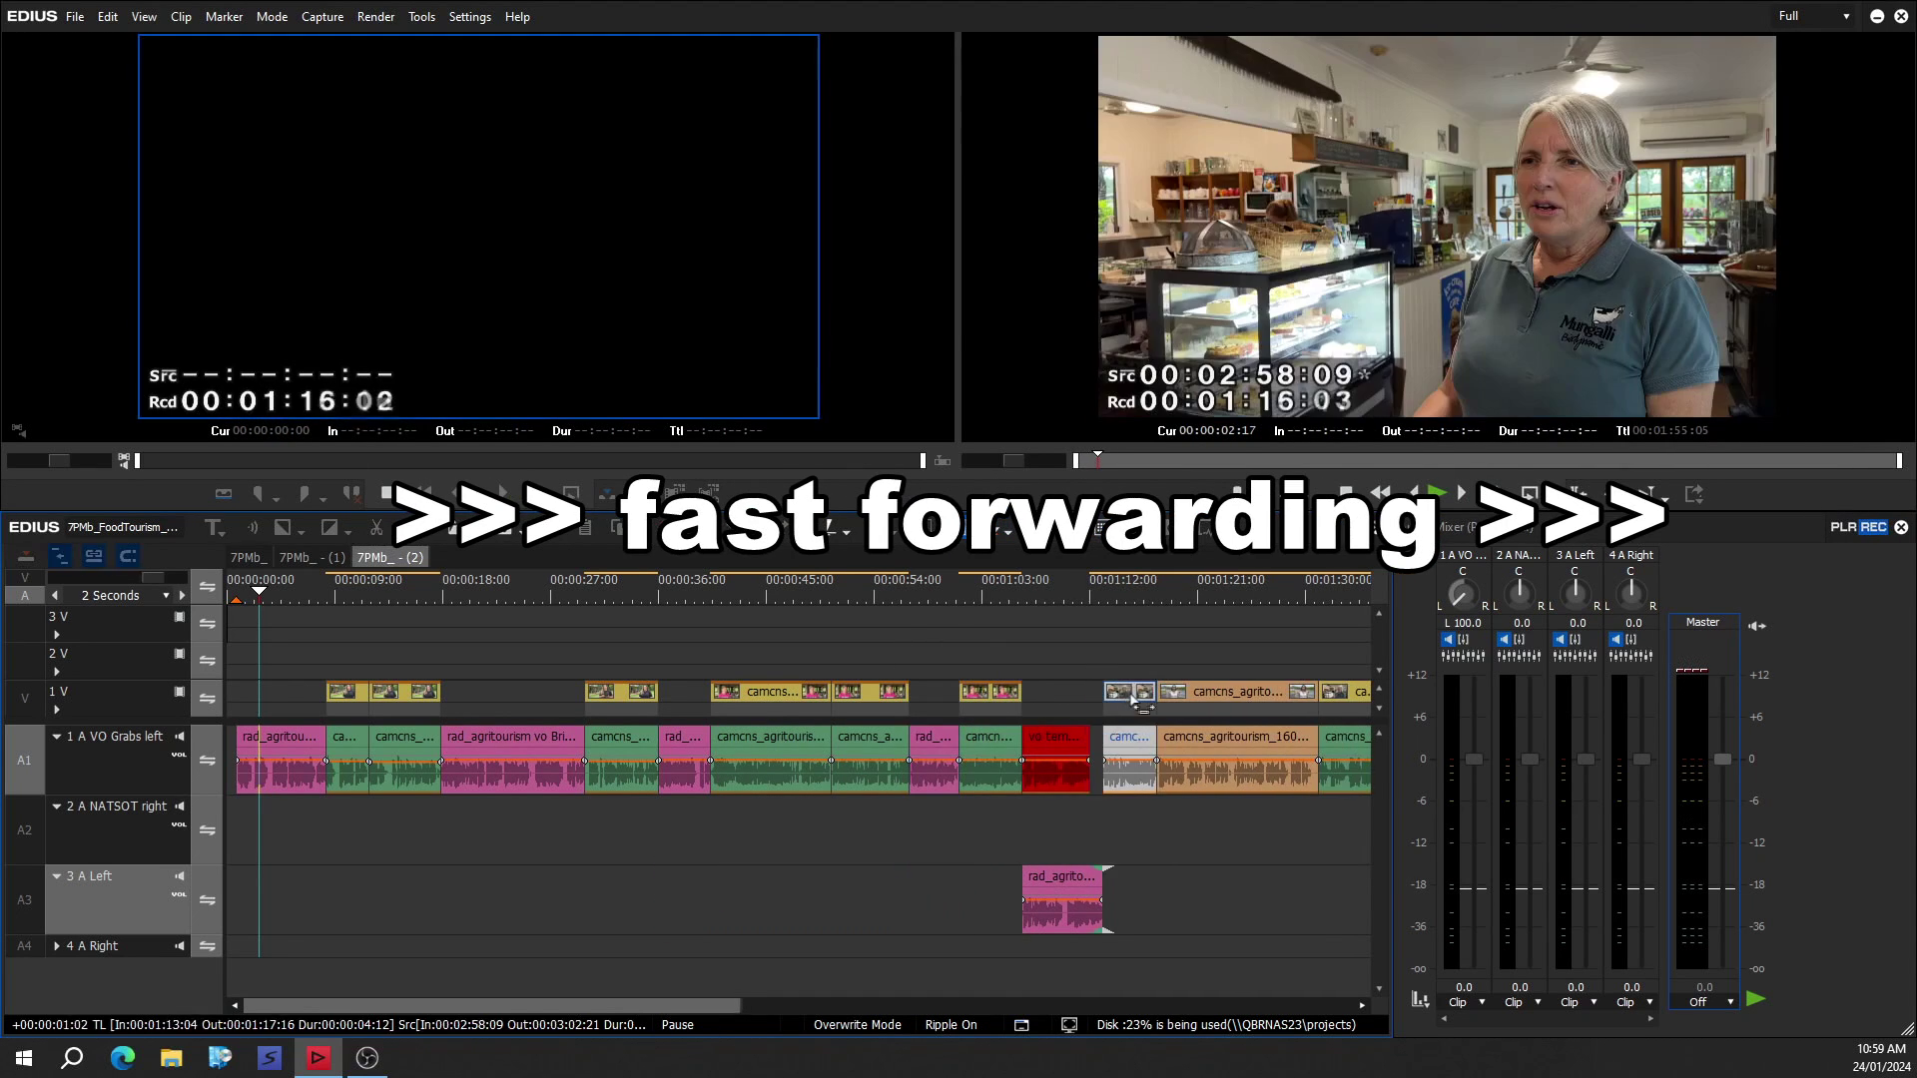
drag(1058, 878, 1059, 769)
Shift the clips after the sixth temp, move the last two recorded voice-overs onto A1, close the final gap, and fit the sequence to view.
scroll(999, 759, down, 5)
mouse_move(837, 694)
mouse_down()
mouse_move(863, 694)
mouse_move(837, 694)
mouse_up()
drag(805, 878, 806, 770)
drag(905, 878, 919, 769)
drag(917, 746, 904, 746)
key(ctrl+0)
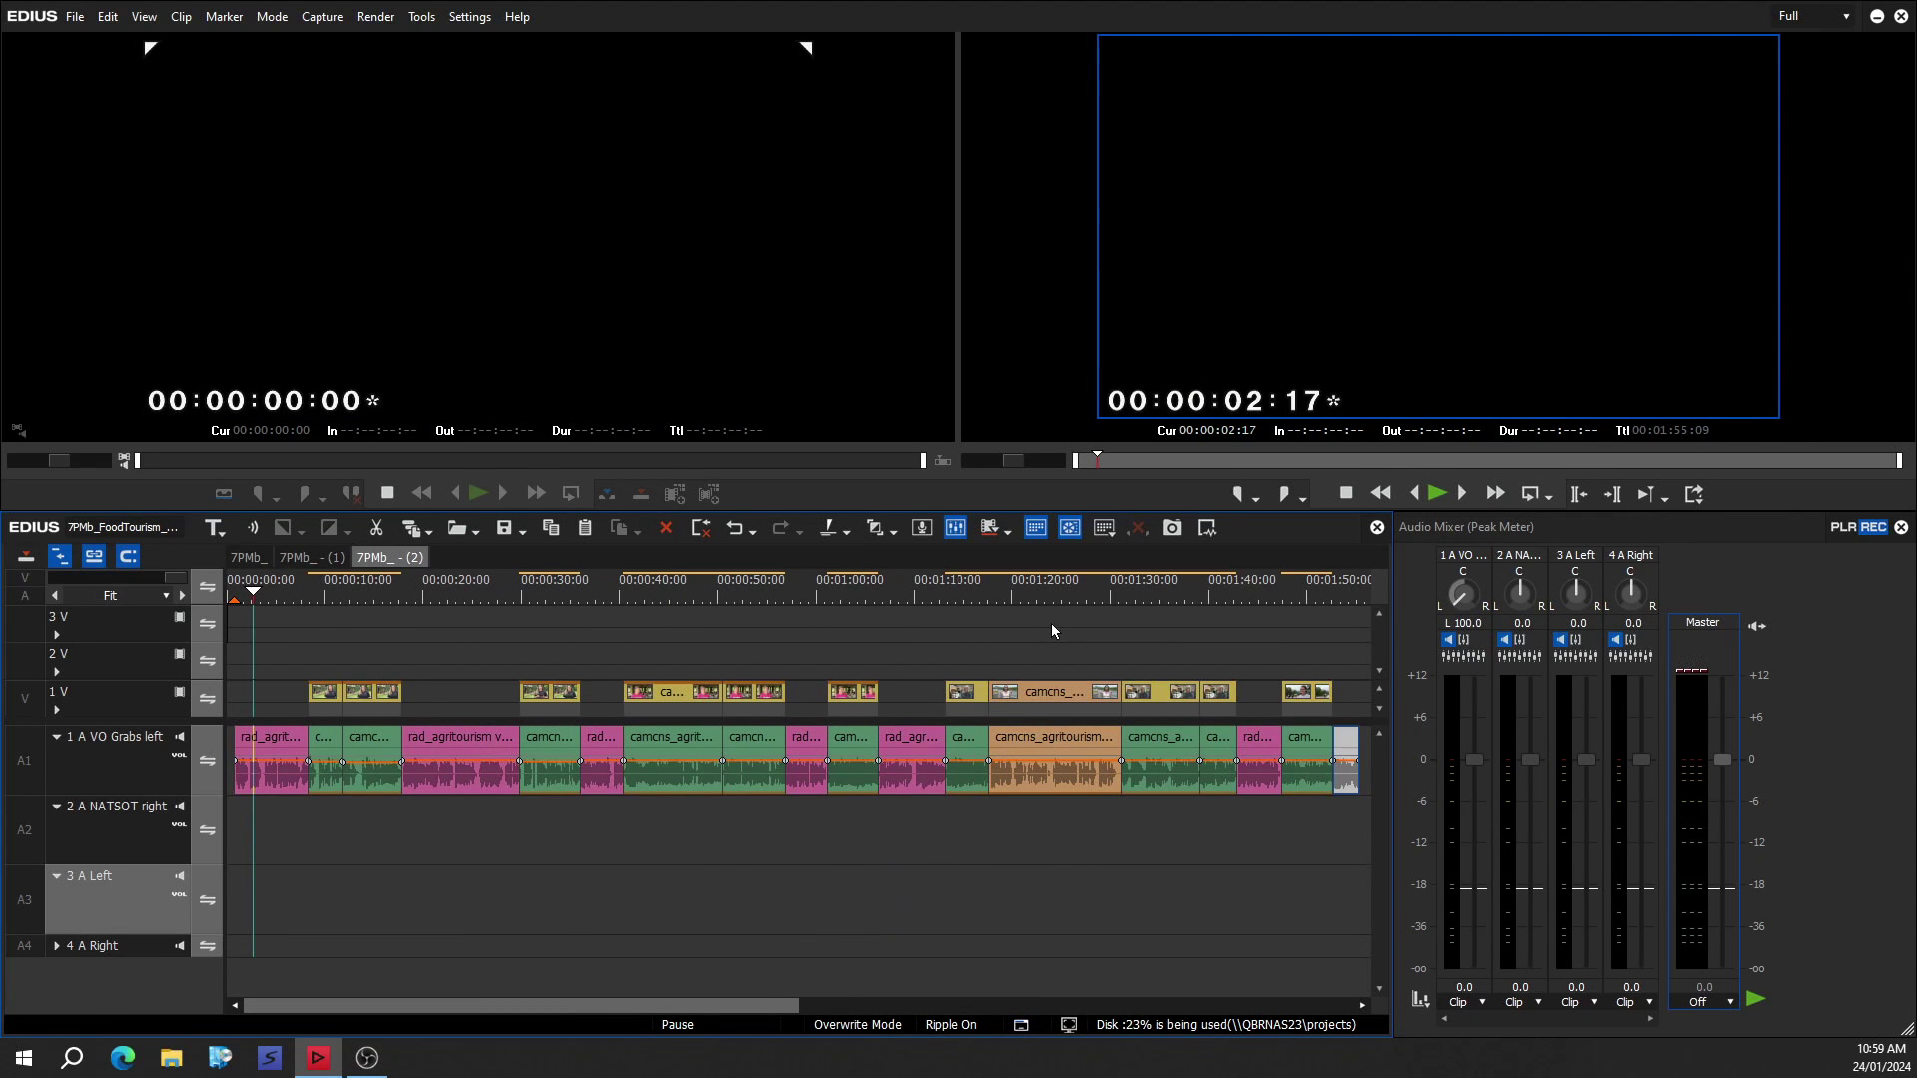
Scrub through the reassembled voice-overs and grabs from mid-sequence to near the end.
click(1046, 617)
click(689, 593)
drag(677, 625, 1281, 613)
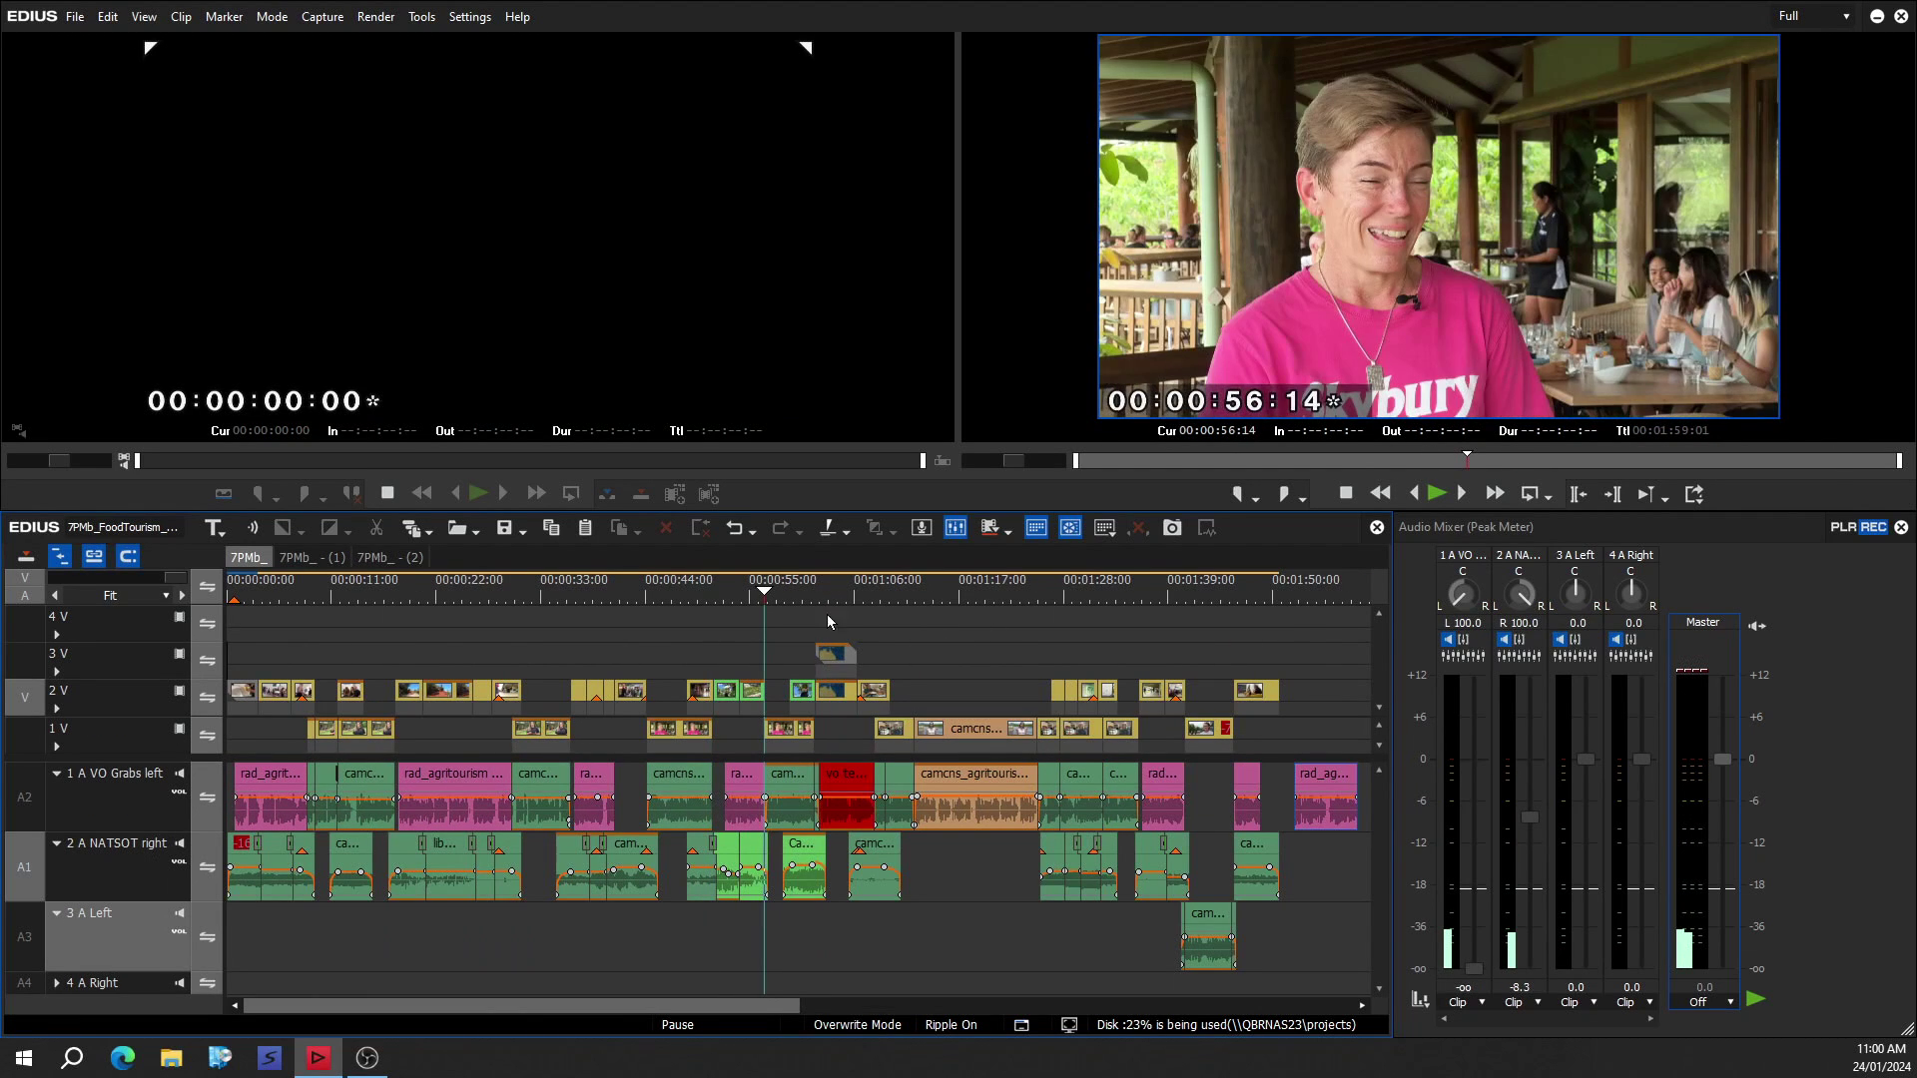
In the first sequence with overlays, cut the last rad_agritourism clip and paste it on track 3 A Left at 00:01:02:08 beneath vo temp01.
drag(743, 597, 811, 608)
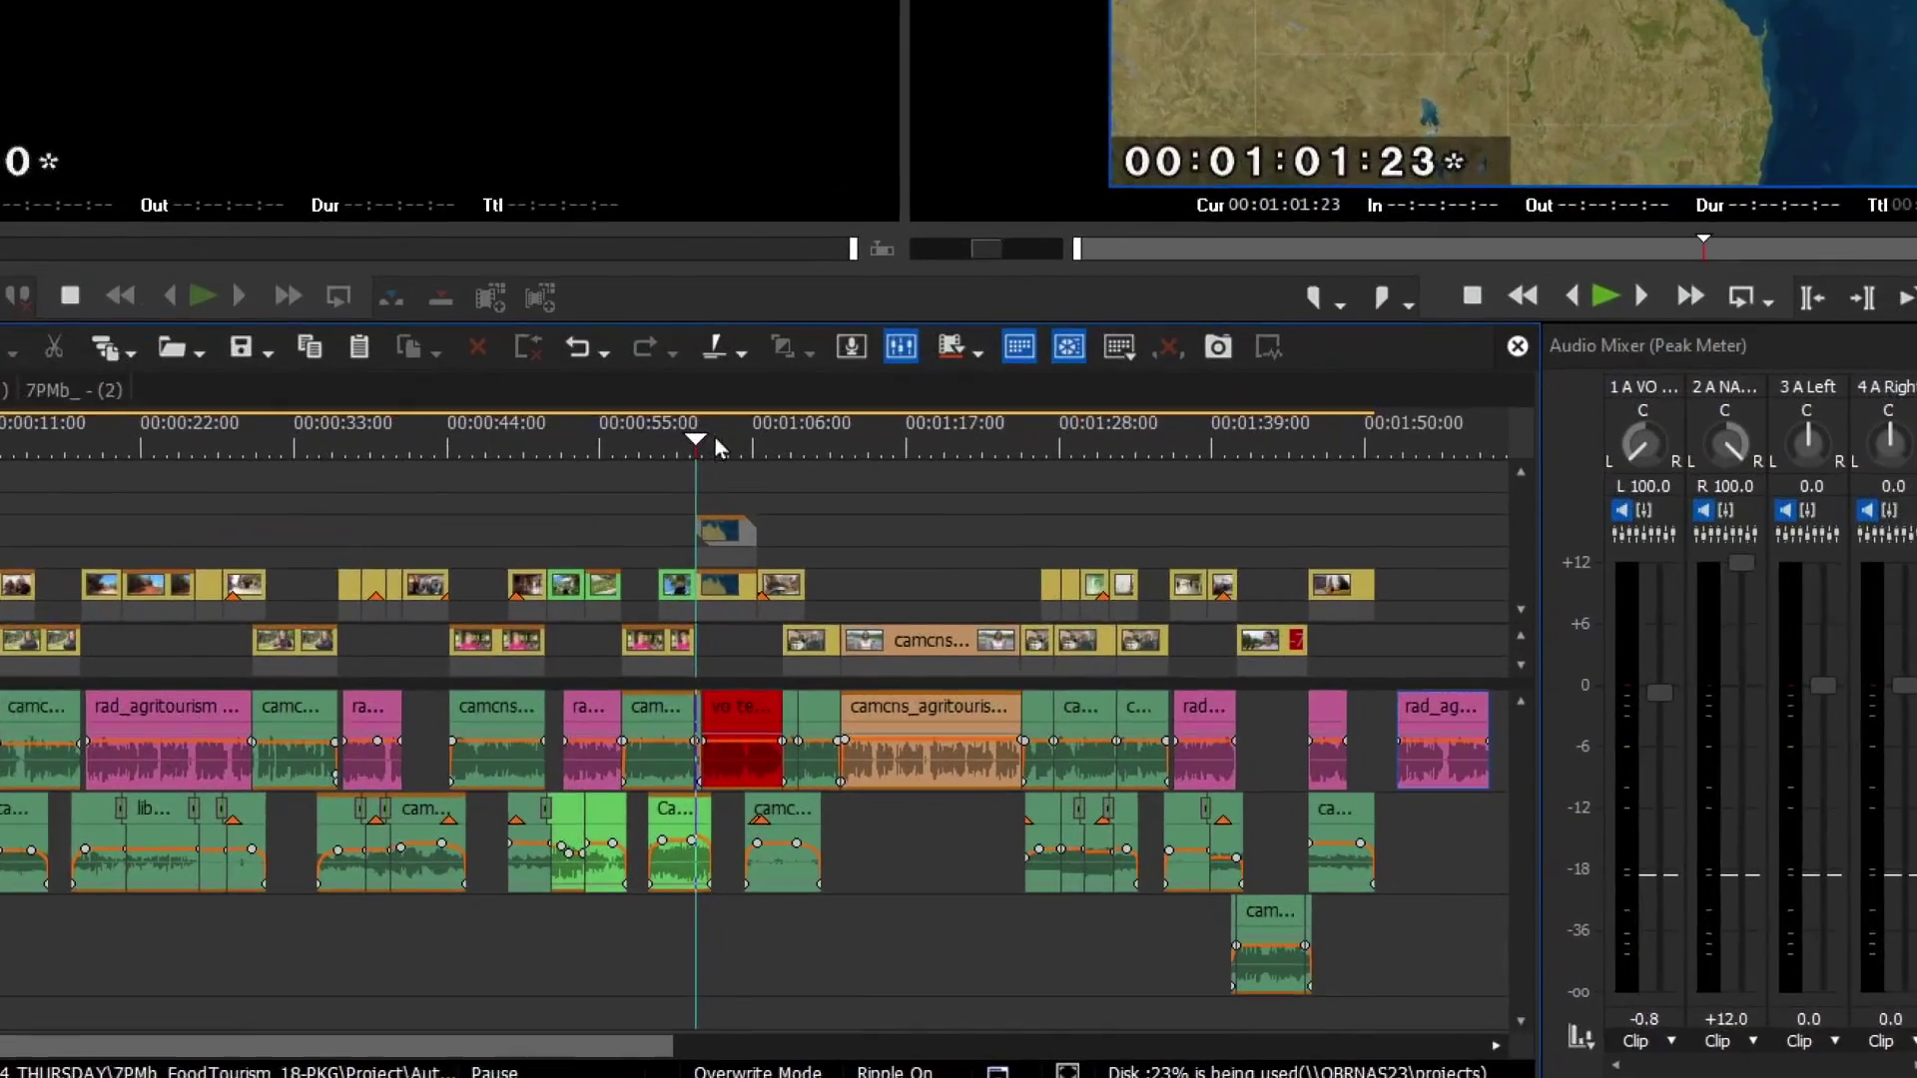
drag(716, 440, 722, 453)
drag(659, 377, 636, 377)
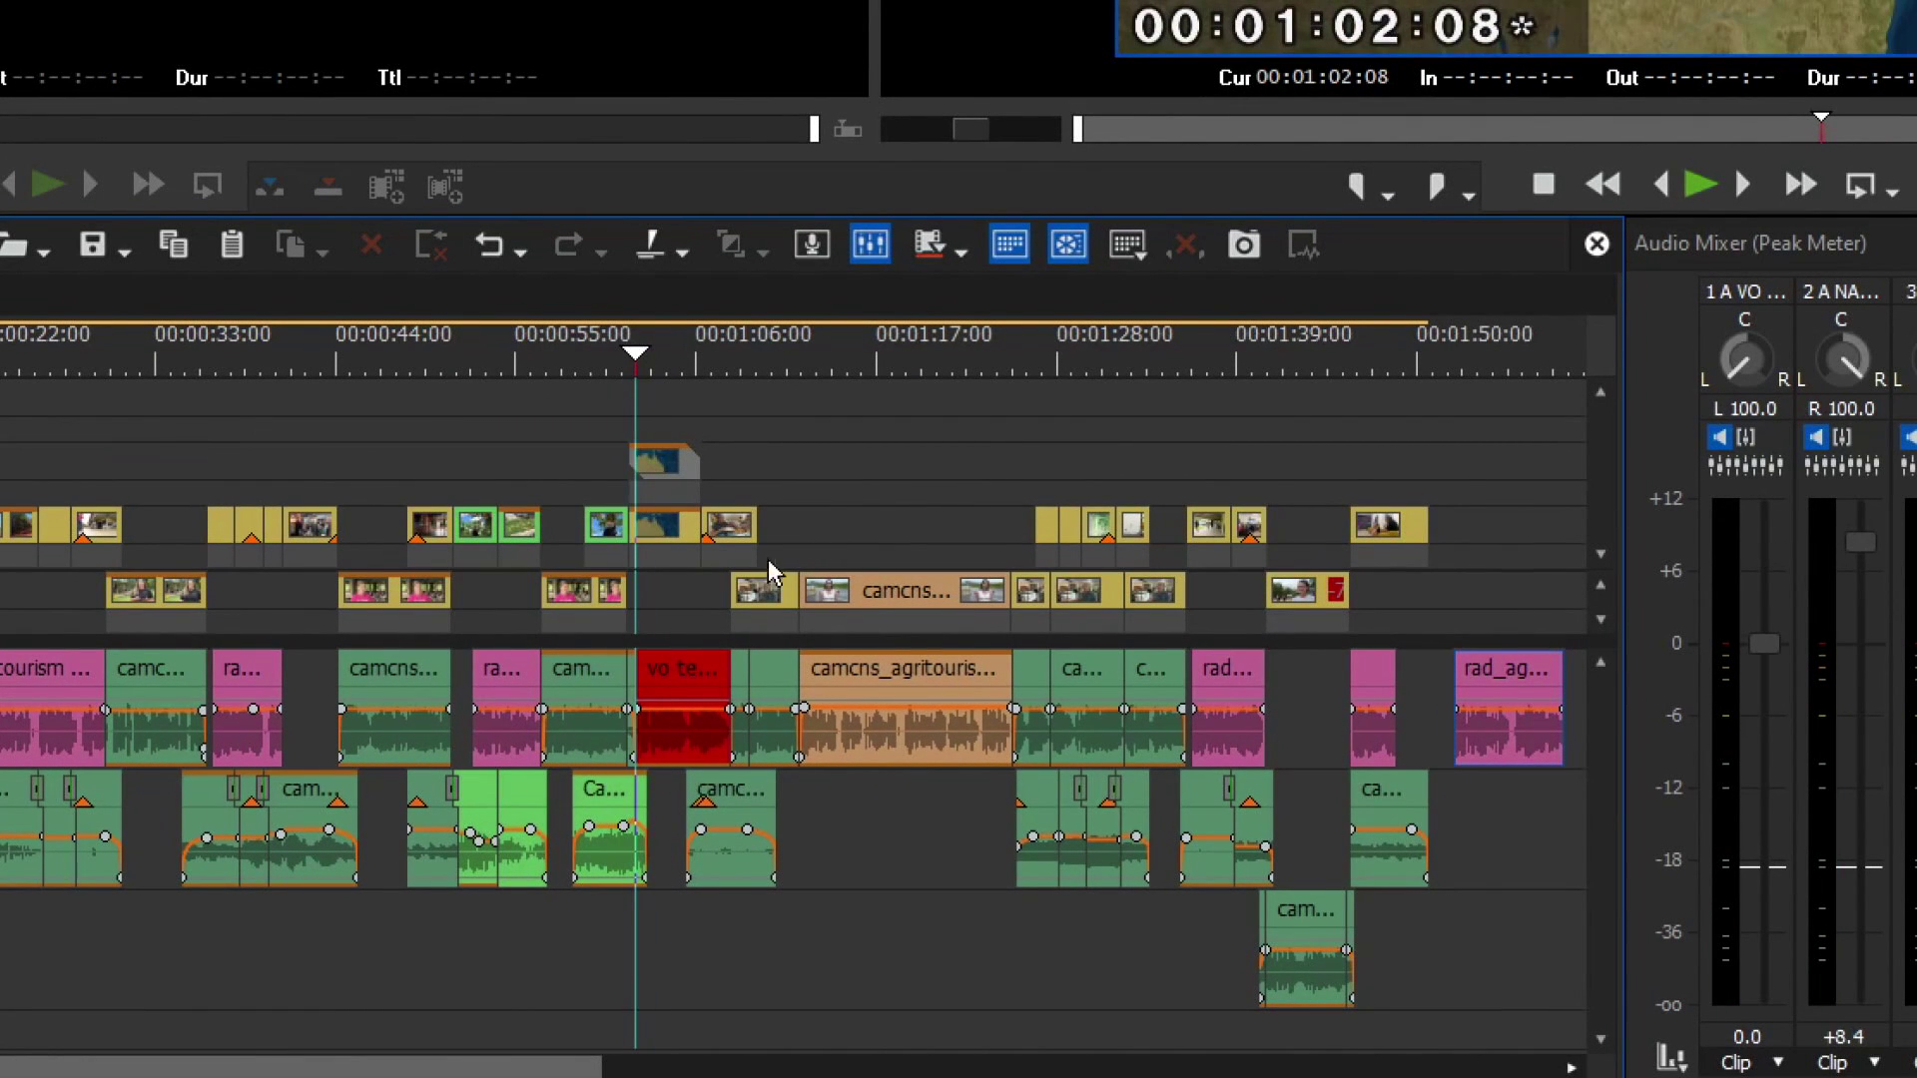
click(1510, 711)
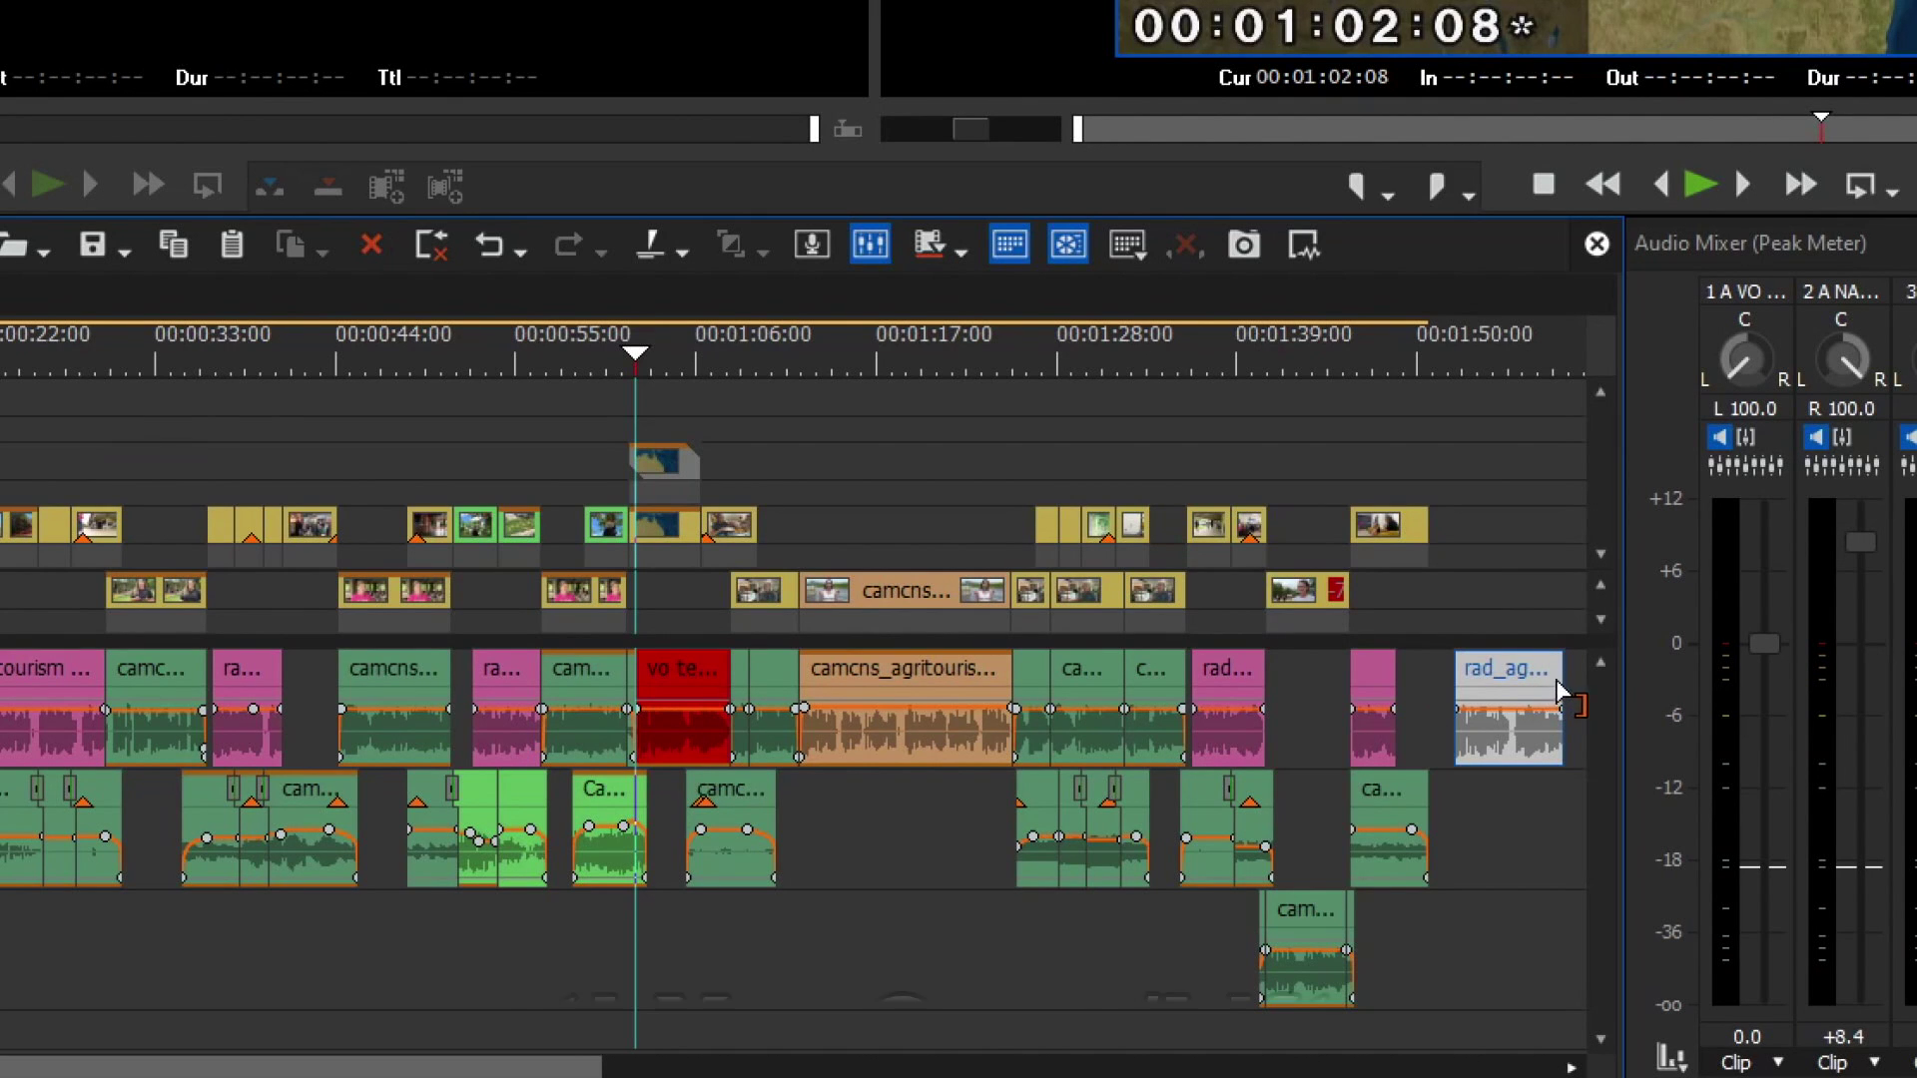
key(ctrl+x)
scroll(1208, 577, up, 3)
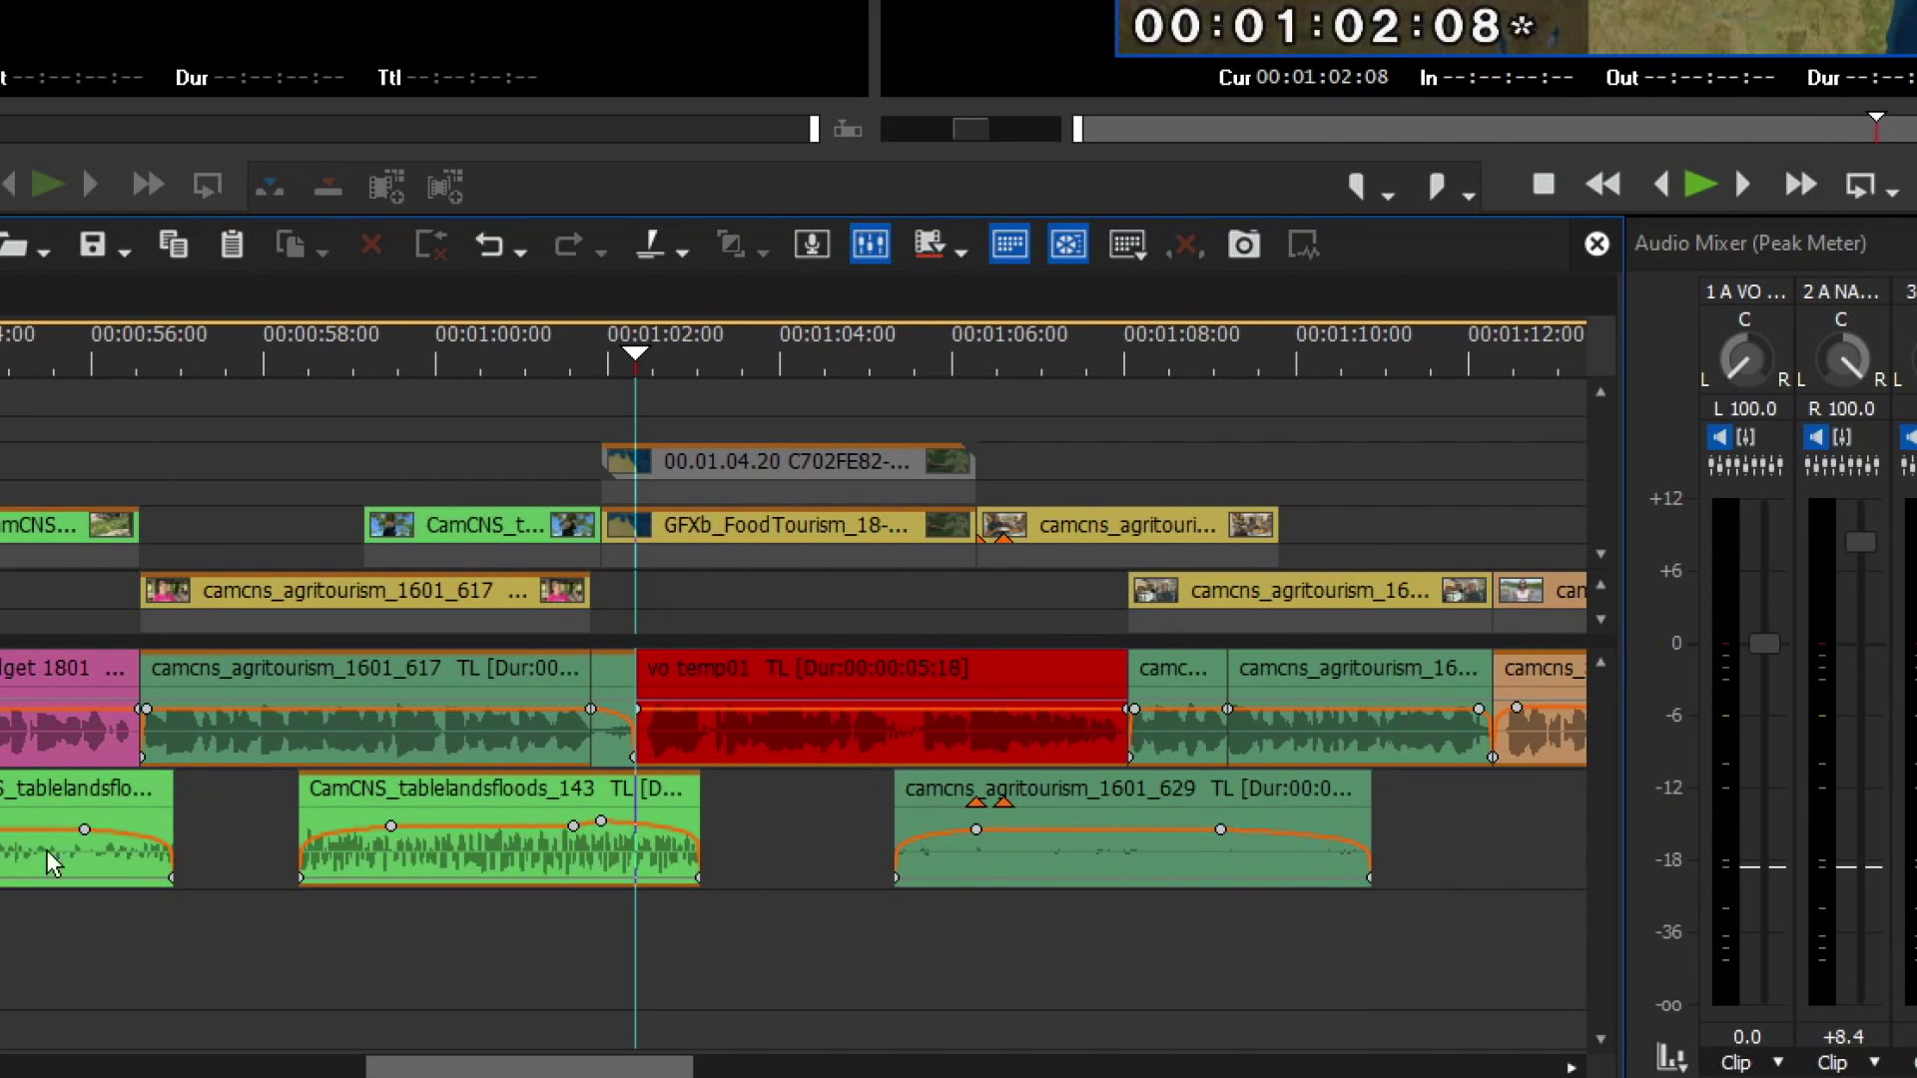
key(ctrl+v)
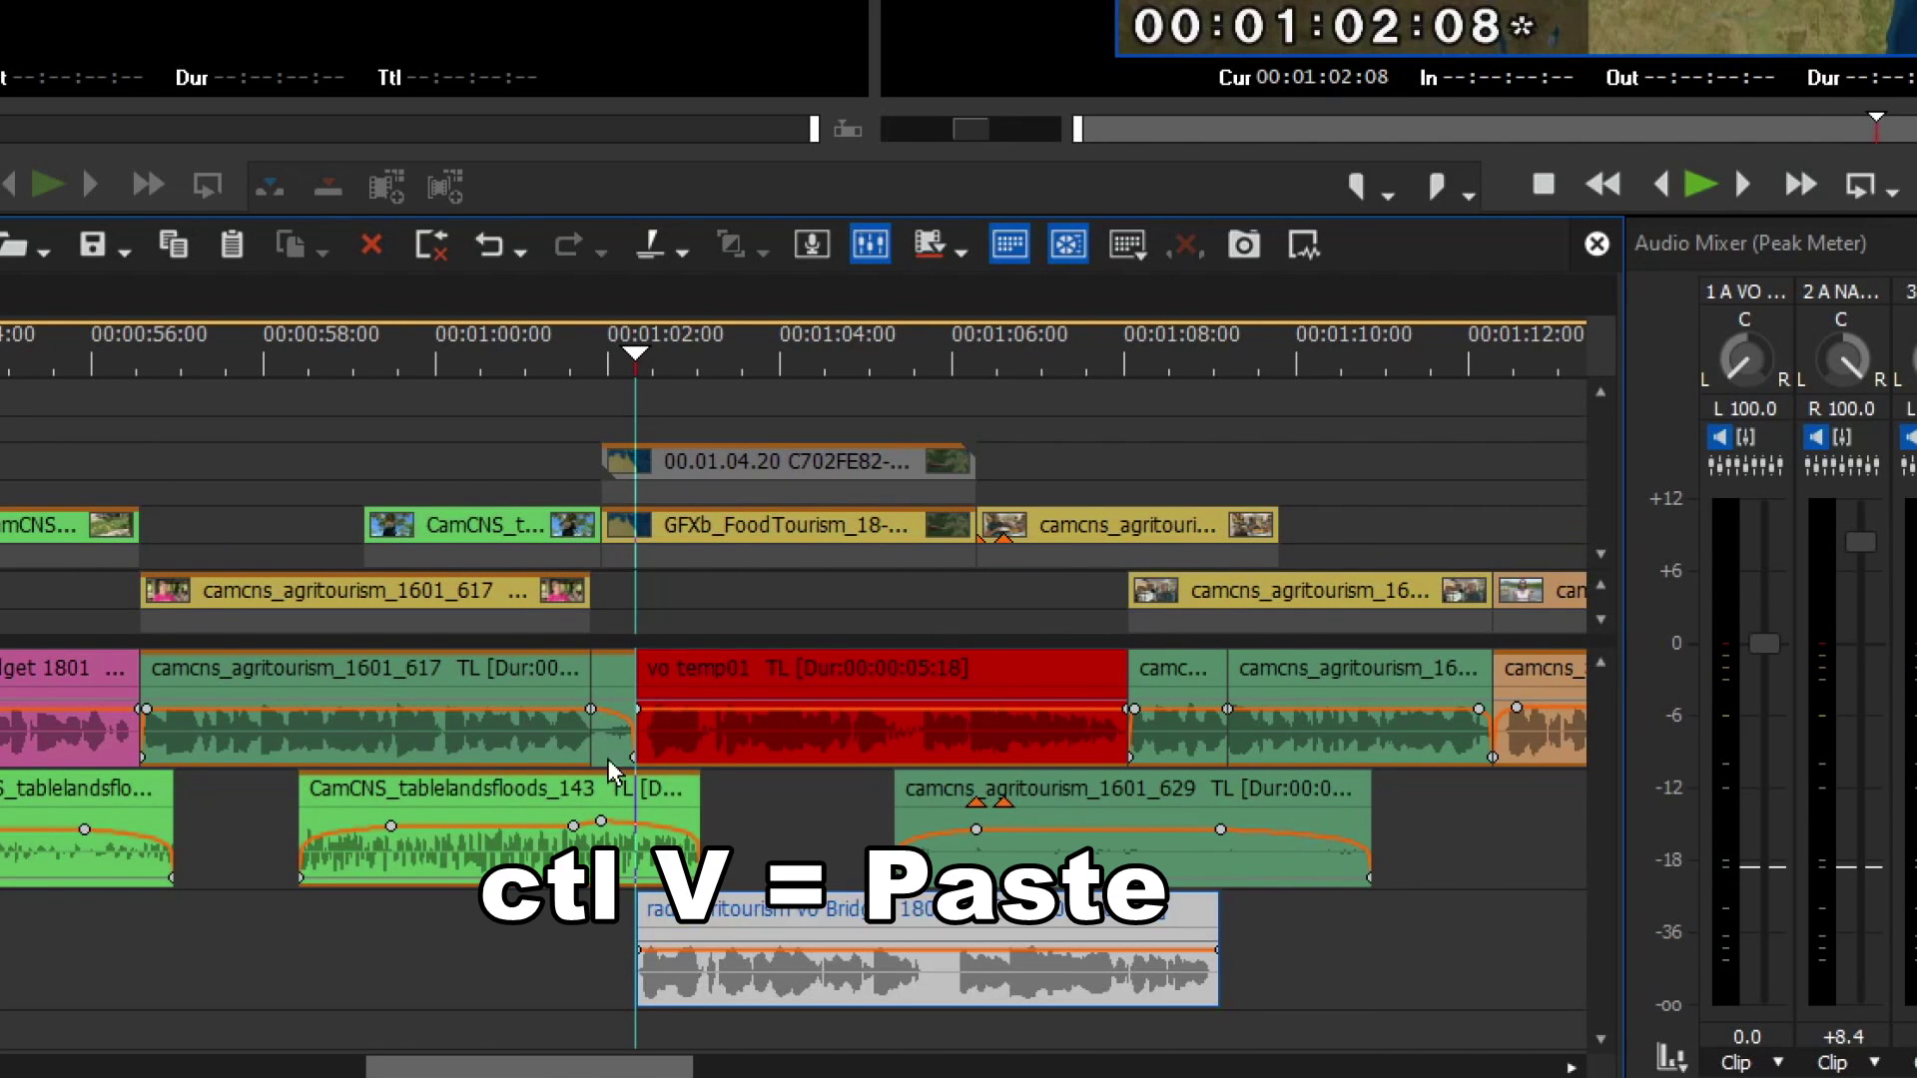
Shift everything from the grab after vo temp01 onward to the recorded voice-over's end, and move that recording onto 1 A VO Grabs left over the temp.
drag(1274, 685, 664, 683)
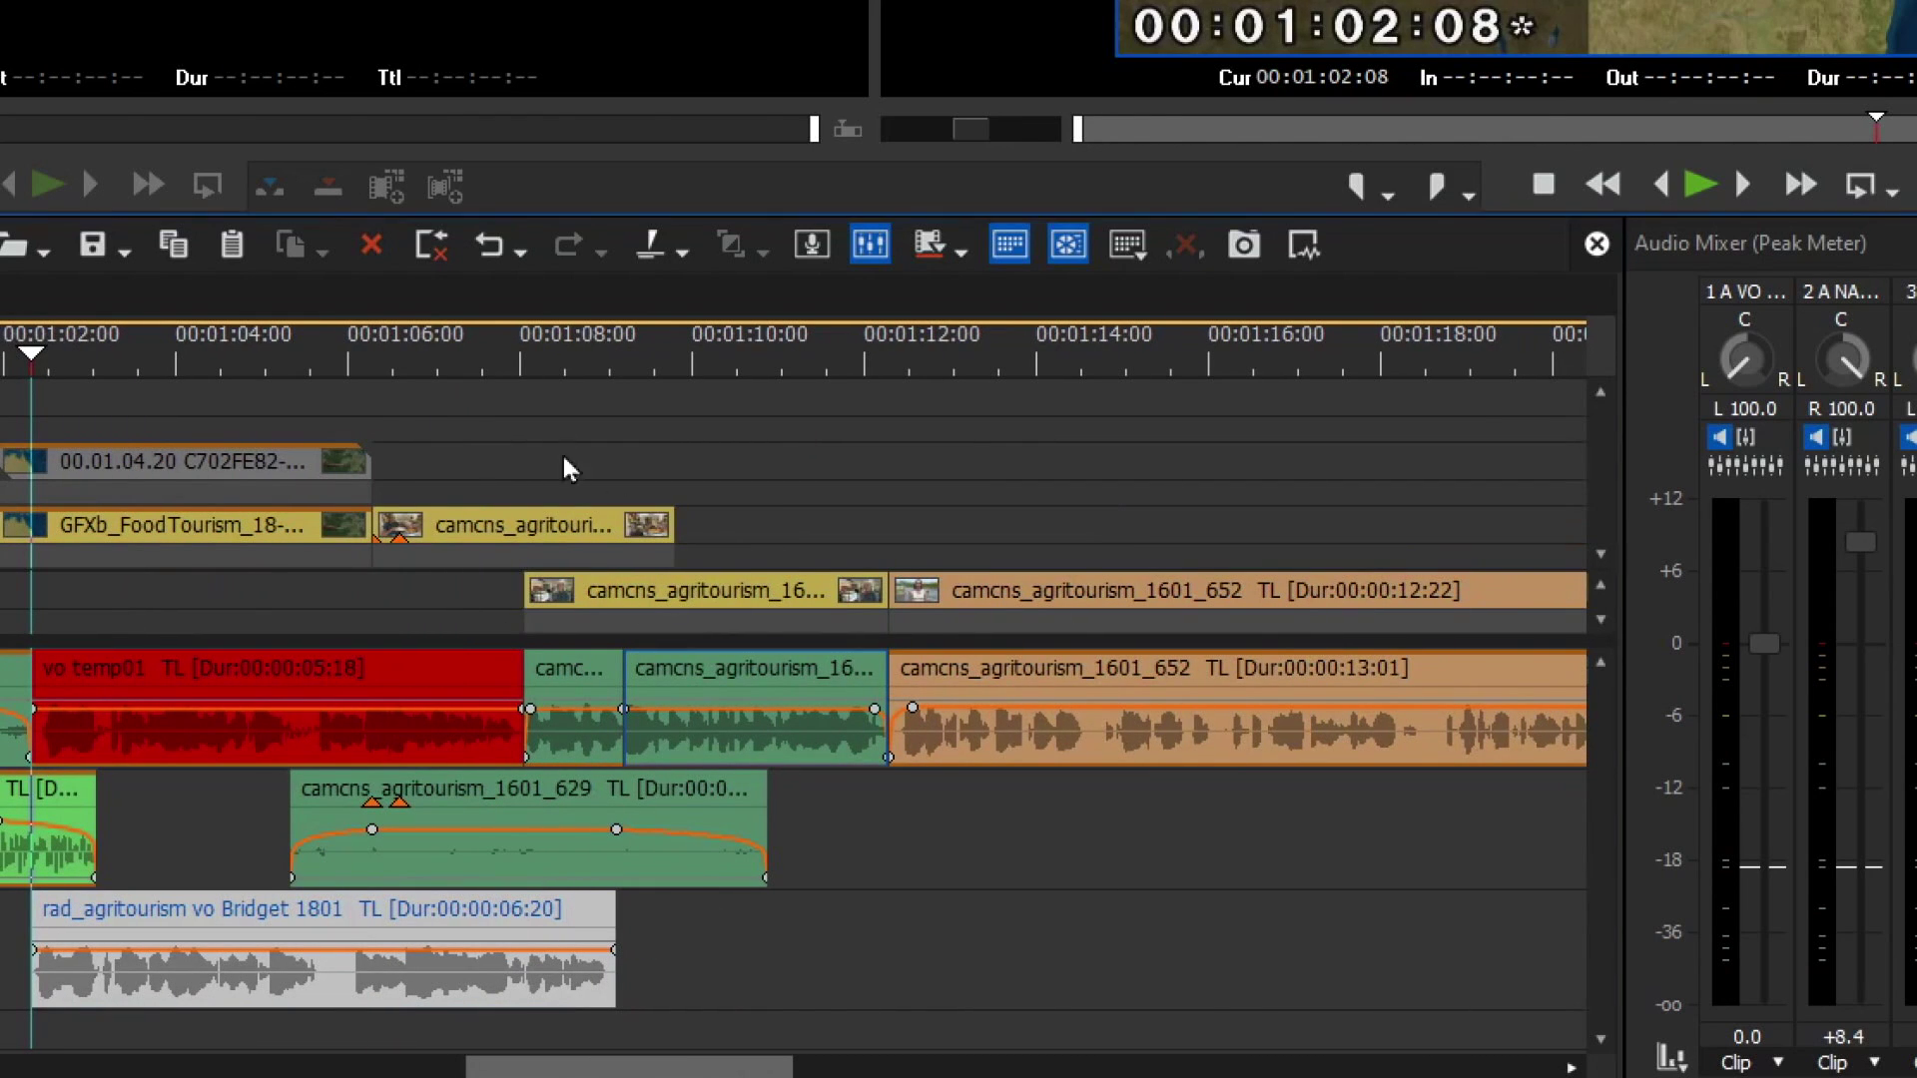
drag(527, 359, 488, 377)
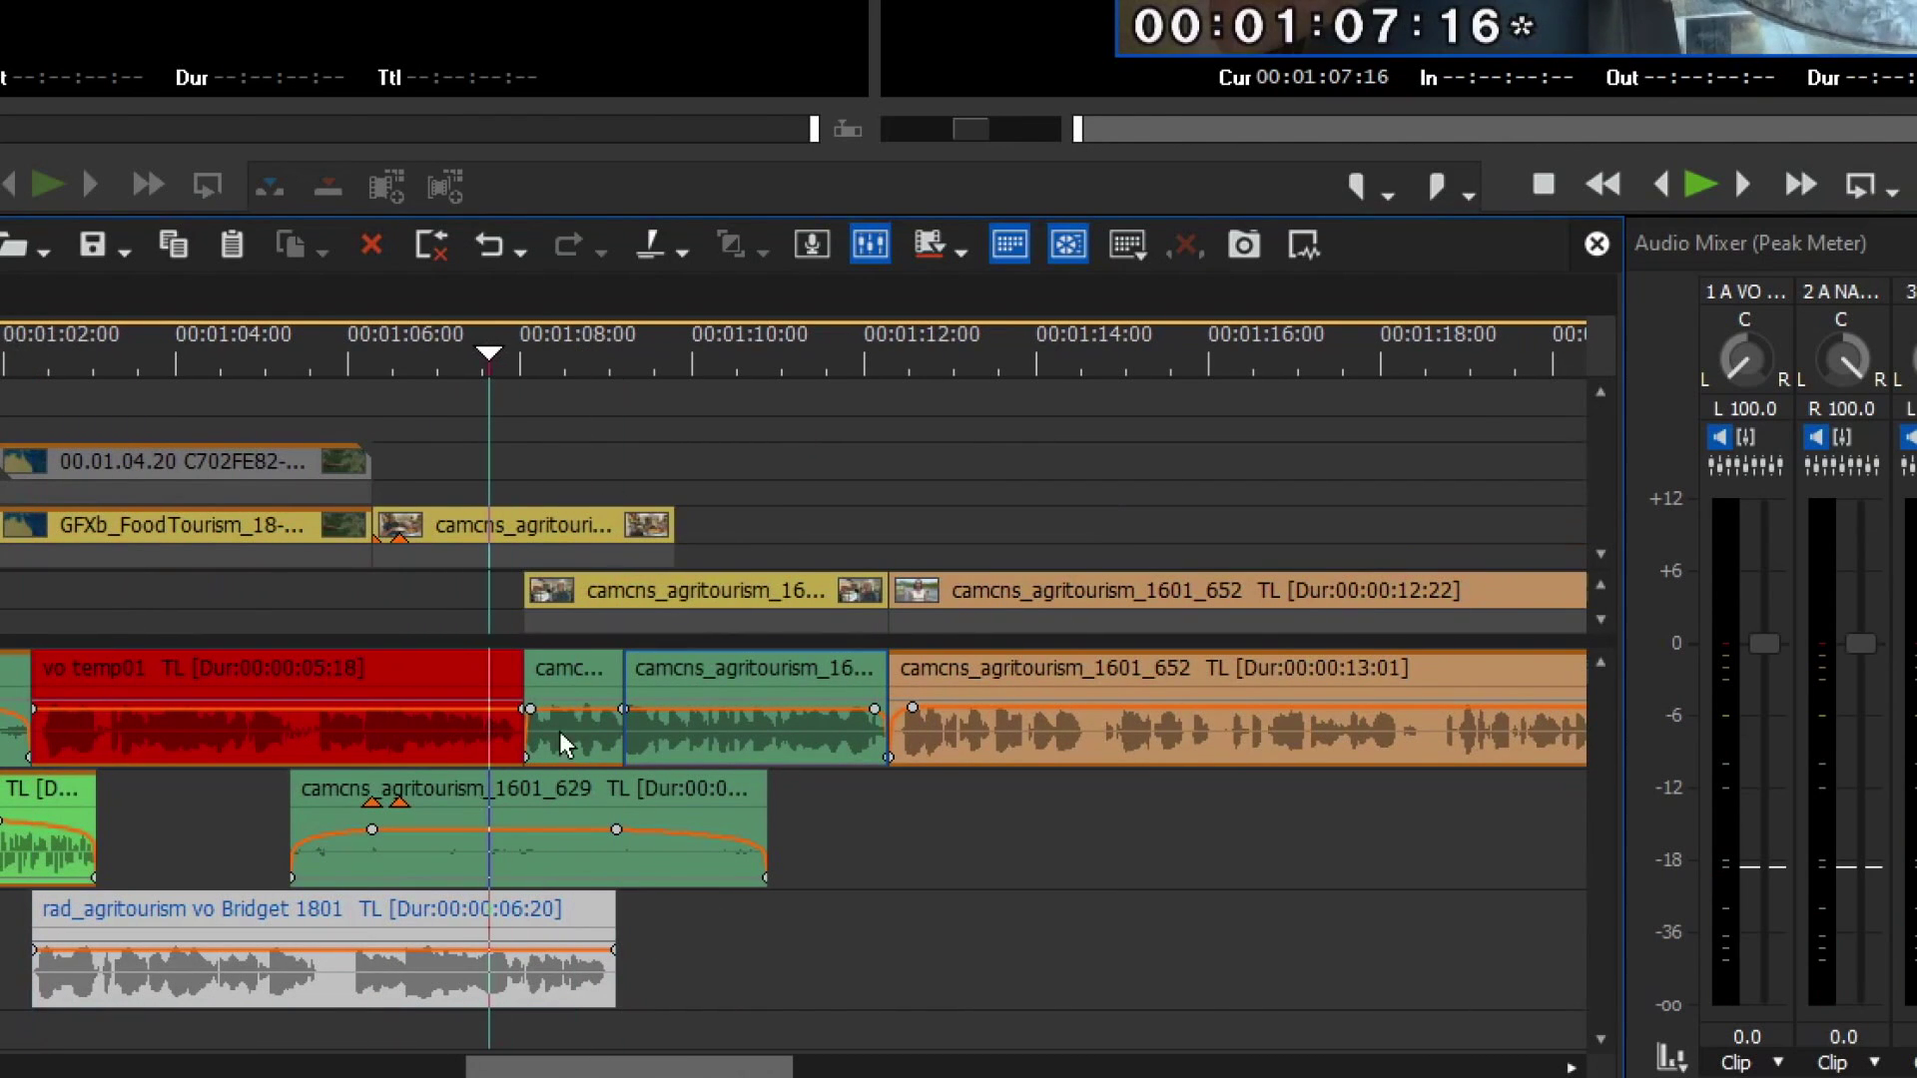
drag(479, 444, 171, 539)
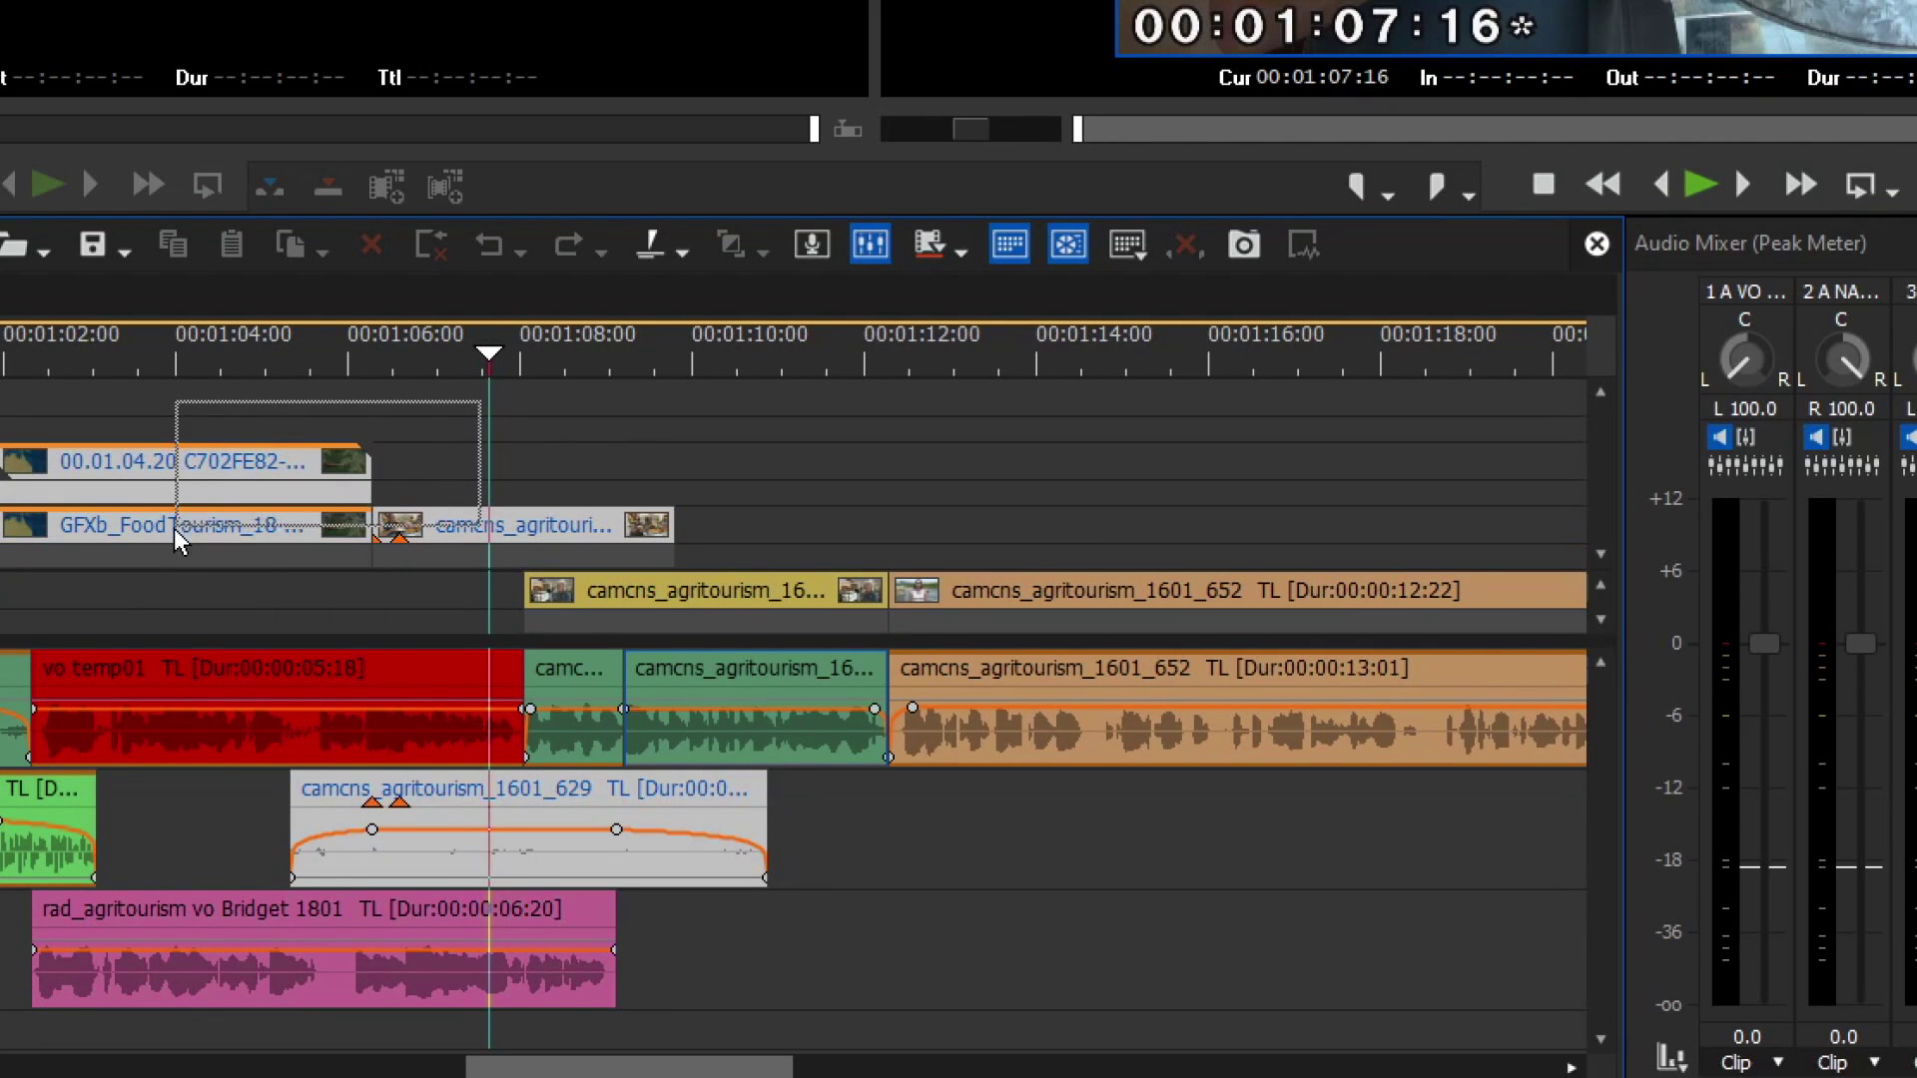
drag(219, 362, 400, 361)
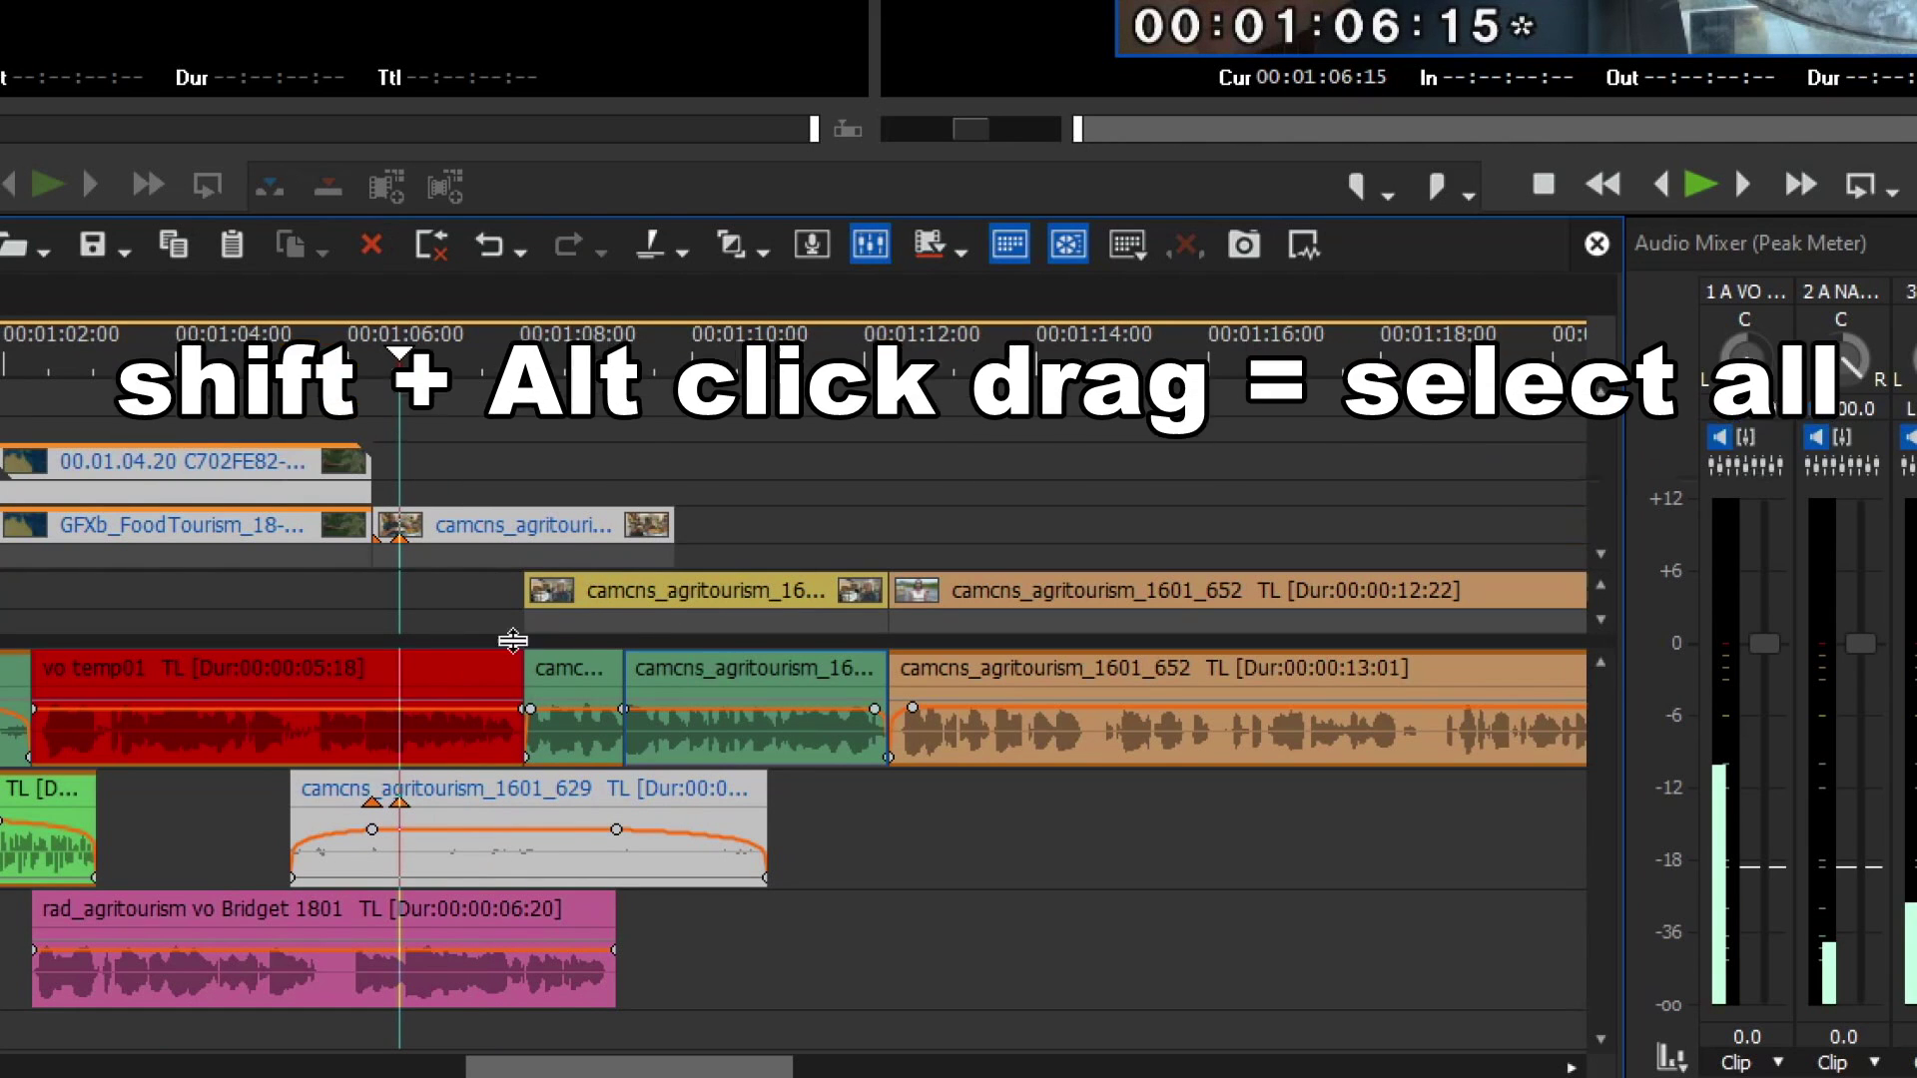
drag(591, 593, 675, 597)
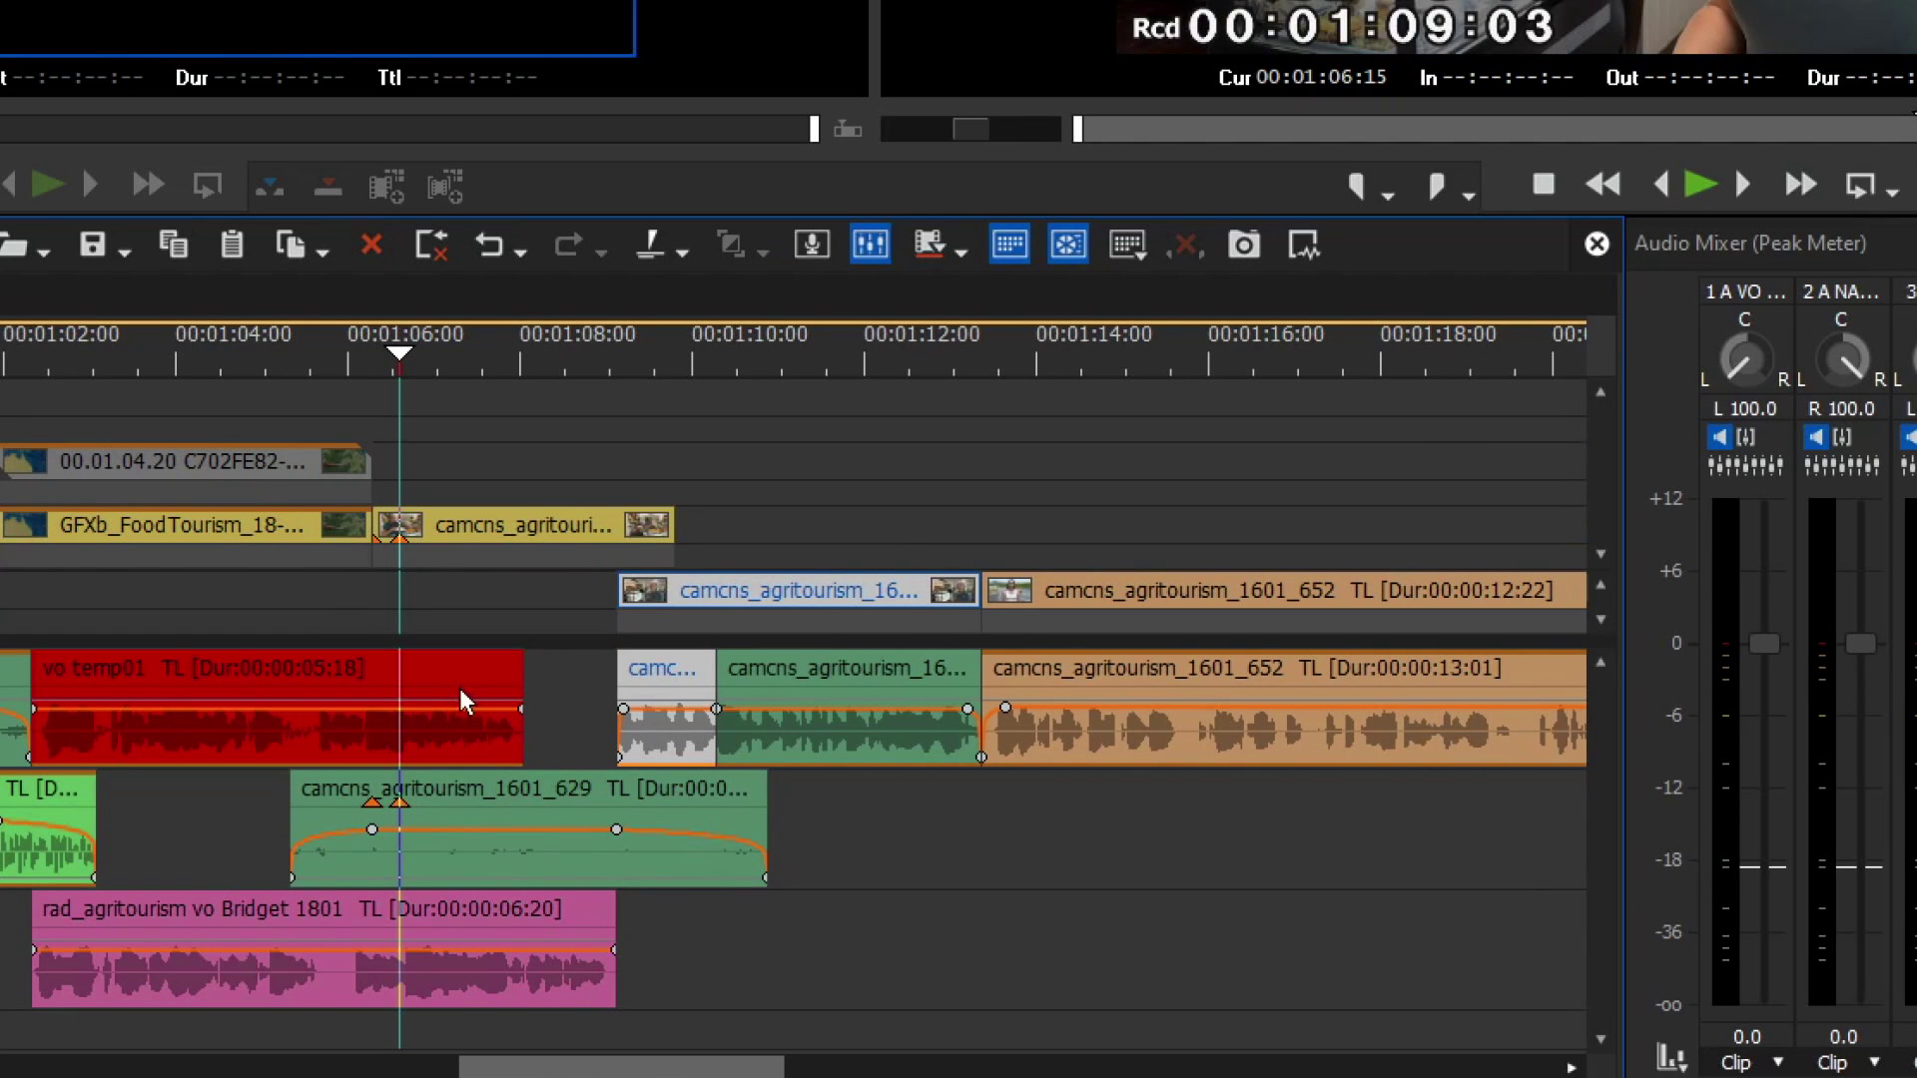
drag(433, 937, 449, 724)
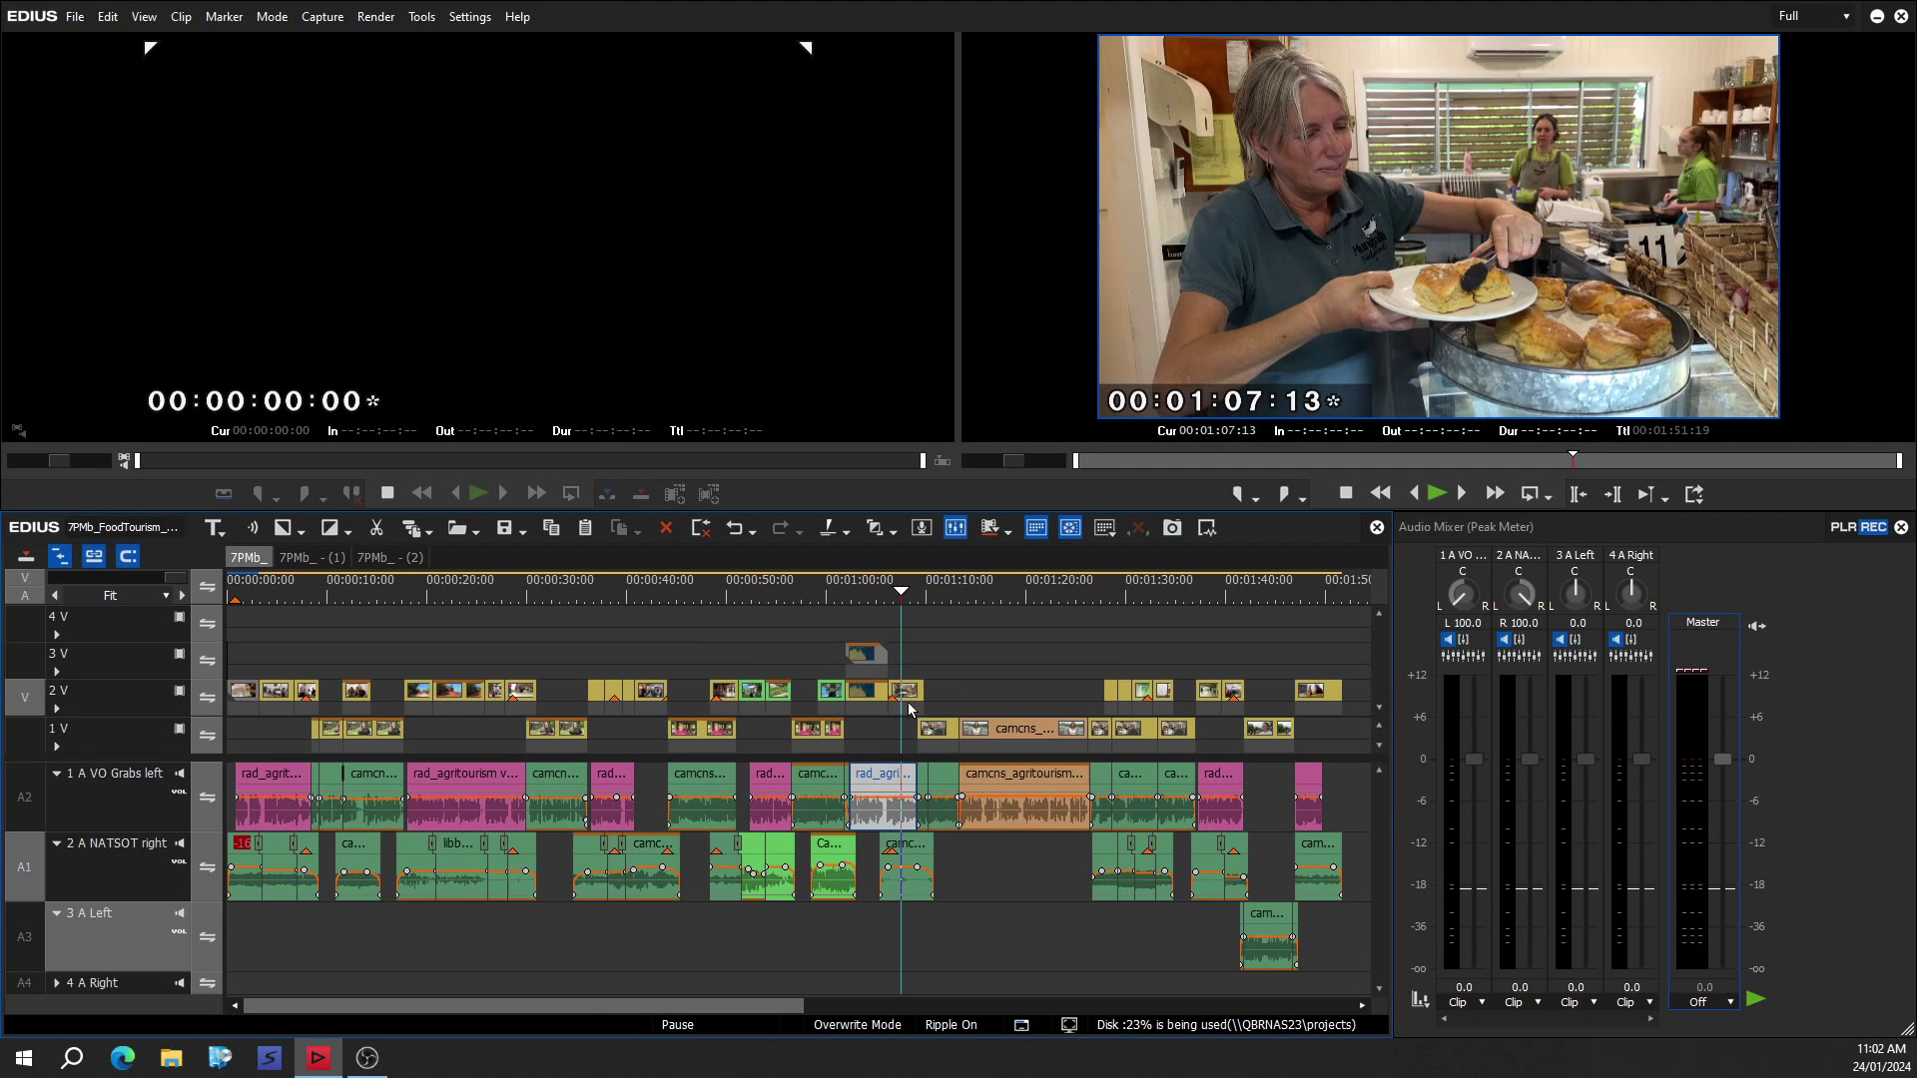
Select the overlay clips on tracks 2 V and 3 V above the replaced voice-over, together with their linked natural sound.
drag(950, 663, 841, 691)
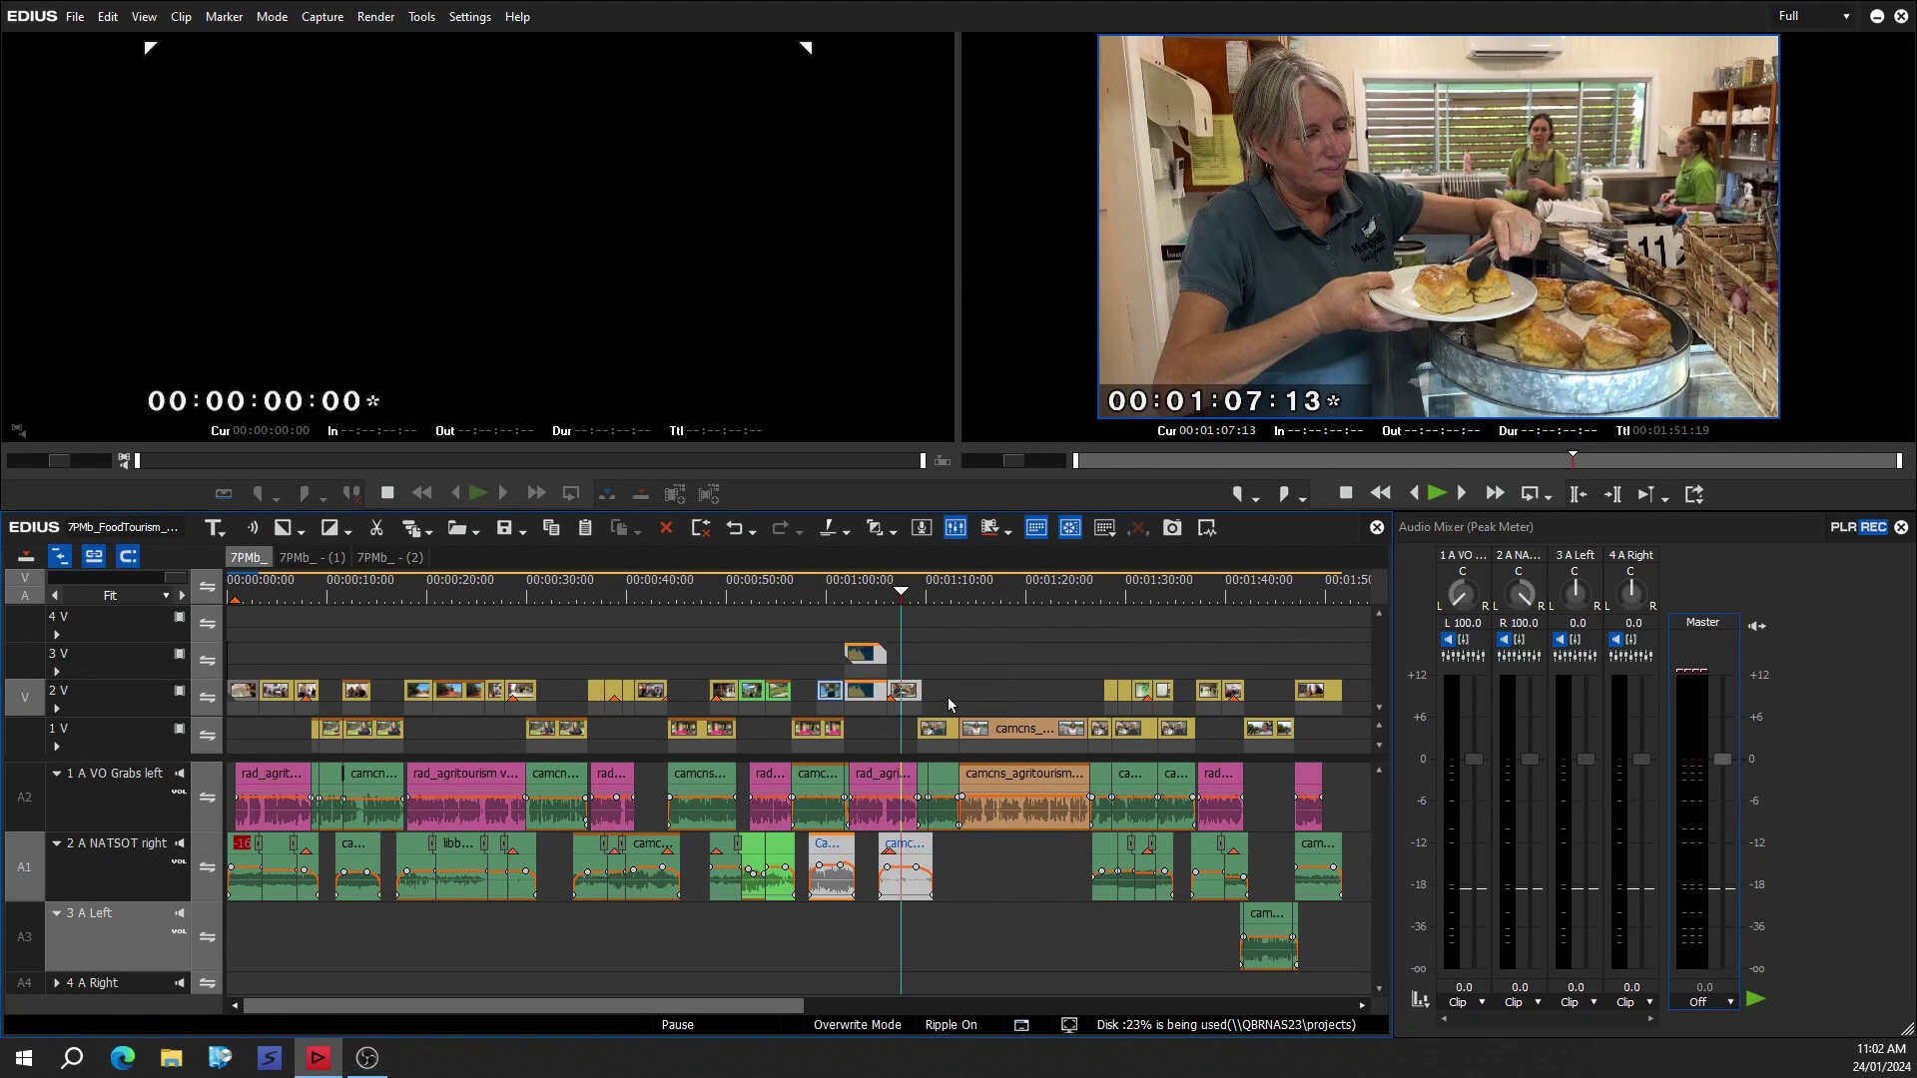